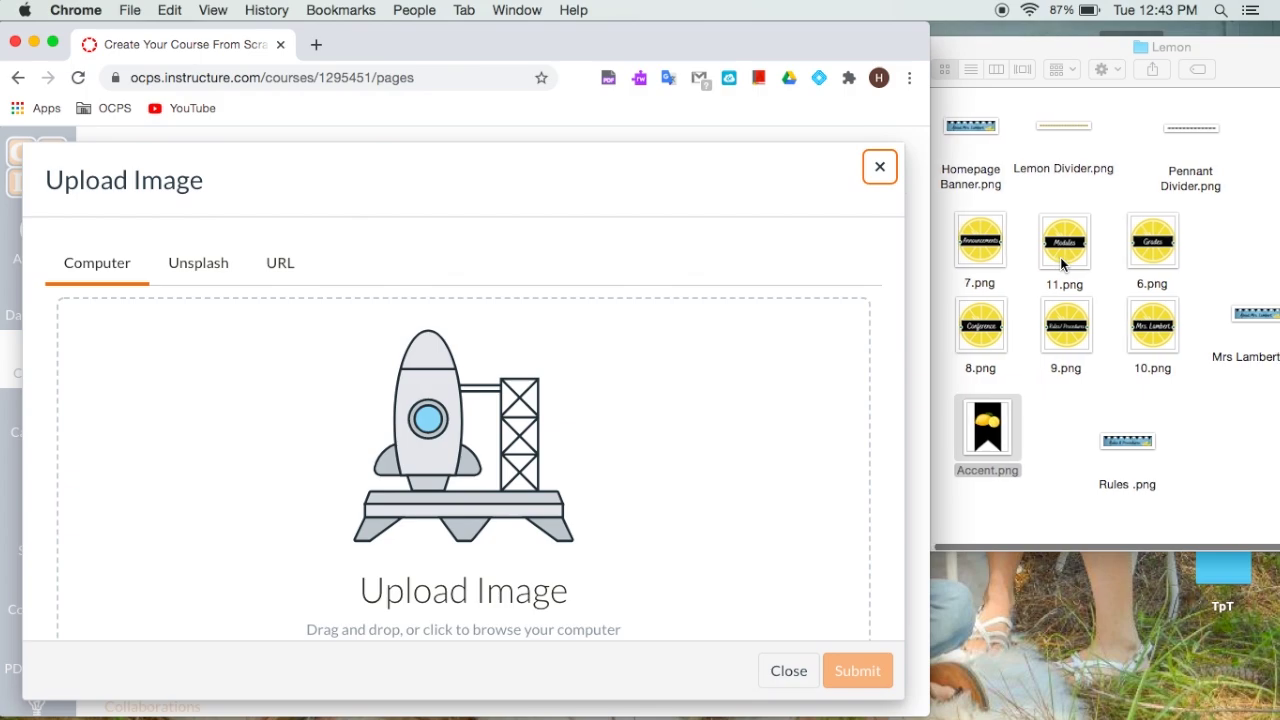
# - Upload the Rules .png banner image into the Rules & Procedures page and center it
pyautogui.moveTo(1130, 441); pyautogui.dragTo(310, 480)
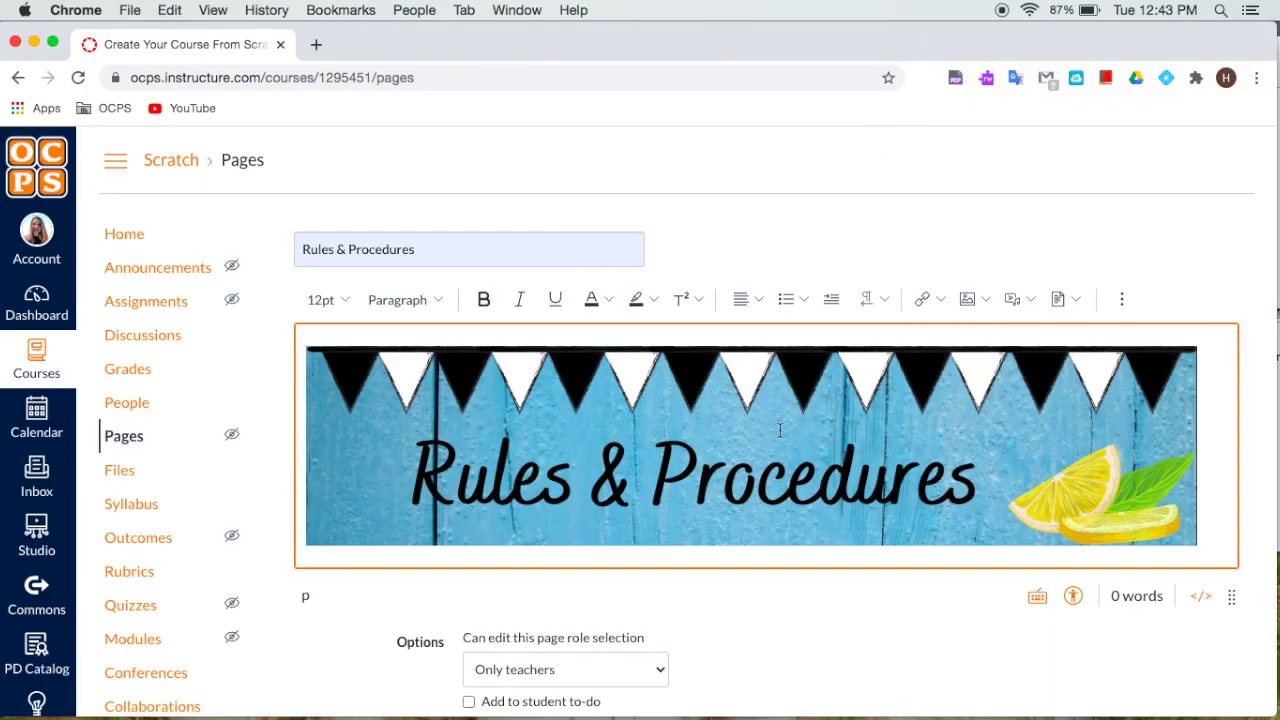
pyautogui.click(758, 301)
pyautogui.click(812, 354)
pyautogui.click(1222, 497)
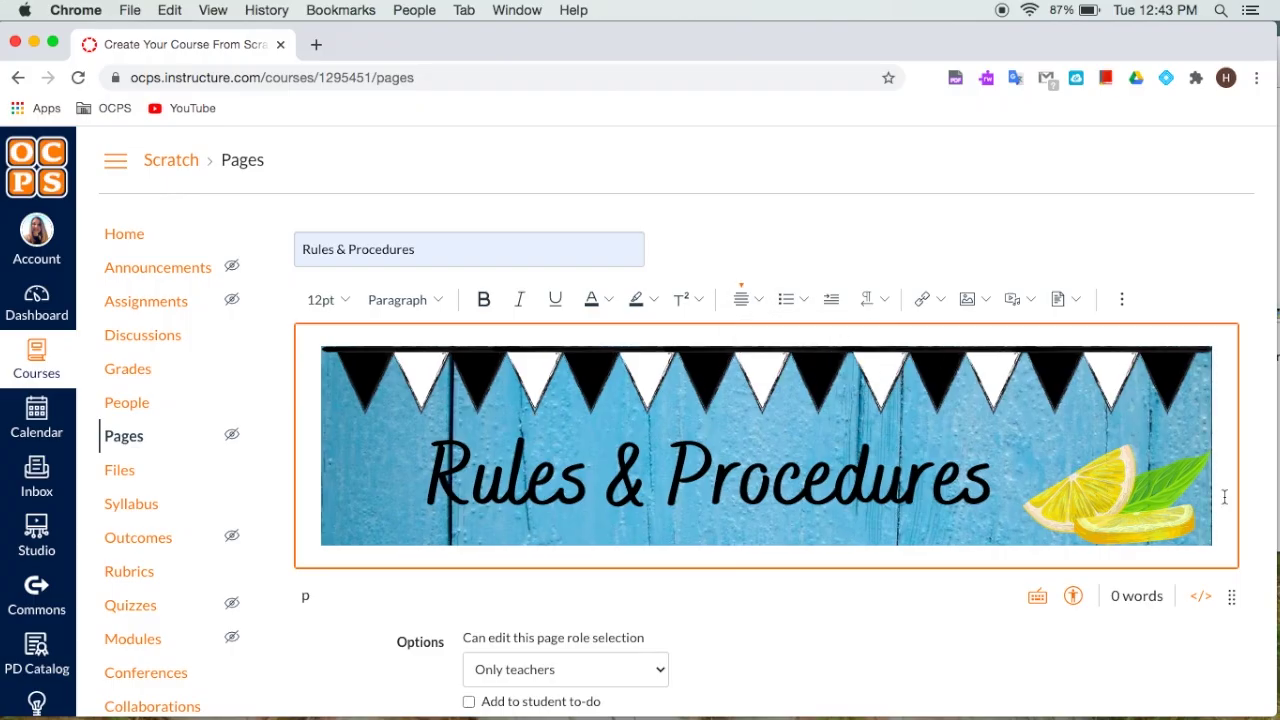
# - Add blank lines below the banner, left-align the new line and set its text size to 24pt
pyautogui.press('Return')
pyautogui.press('Return')
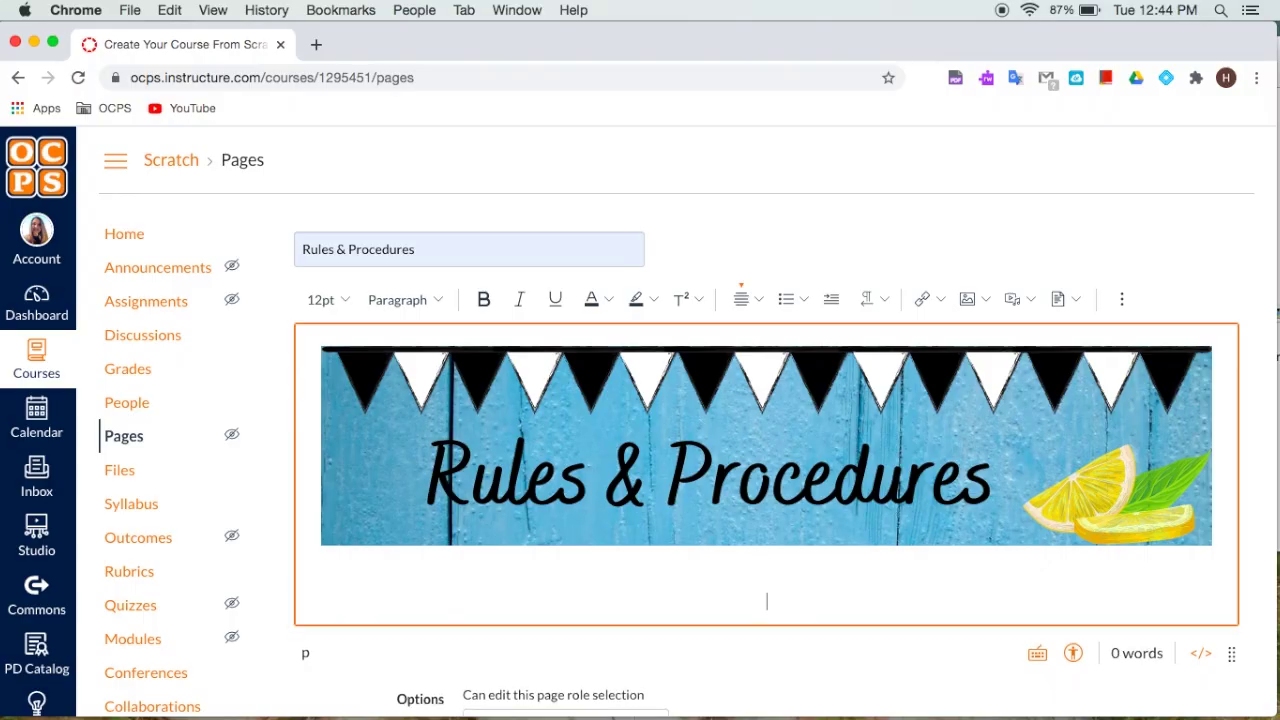
pyautogui.click(758, 301)
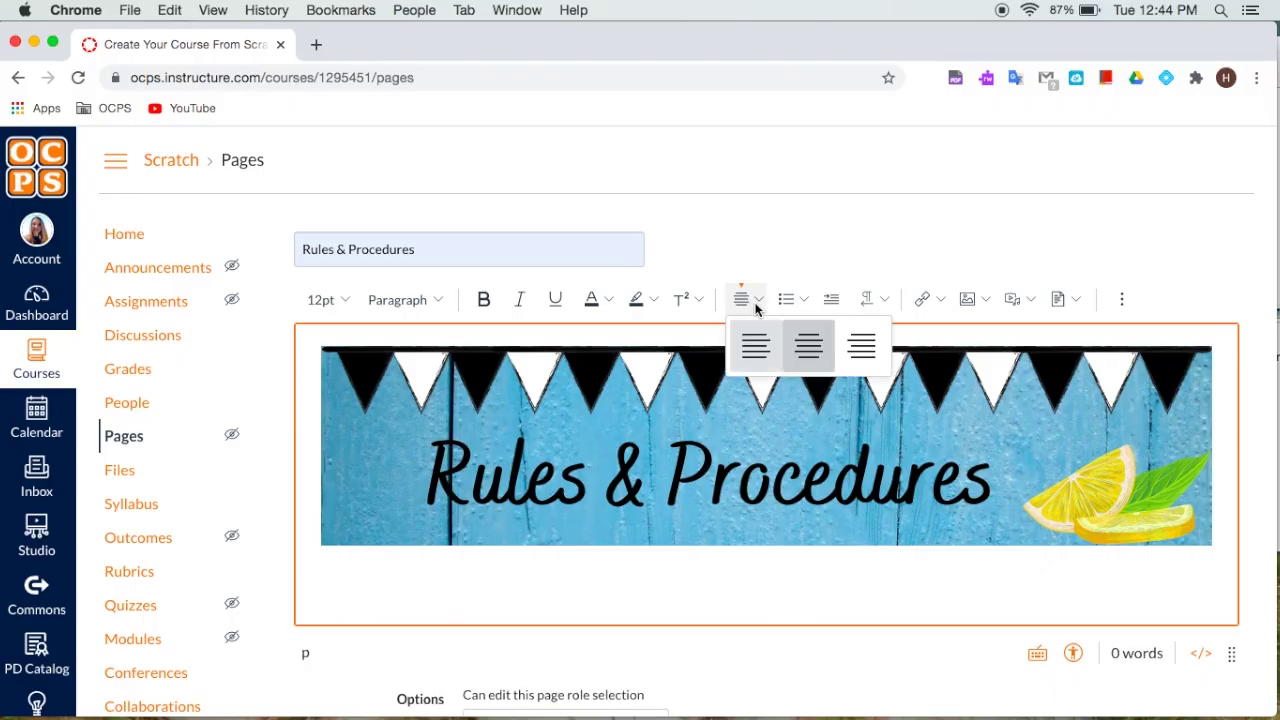
pyautogui.click(754, 352)
pyautogui.scroll(-3, 775, 414)
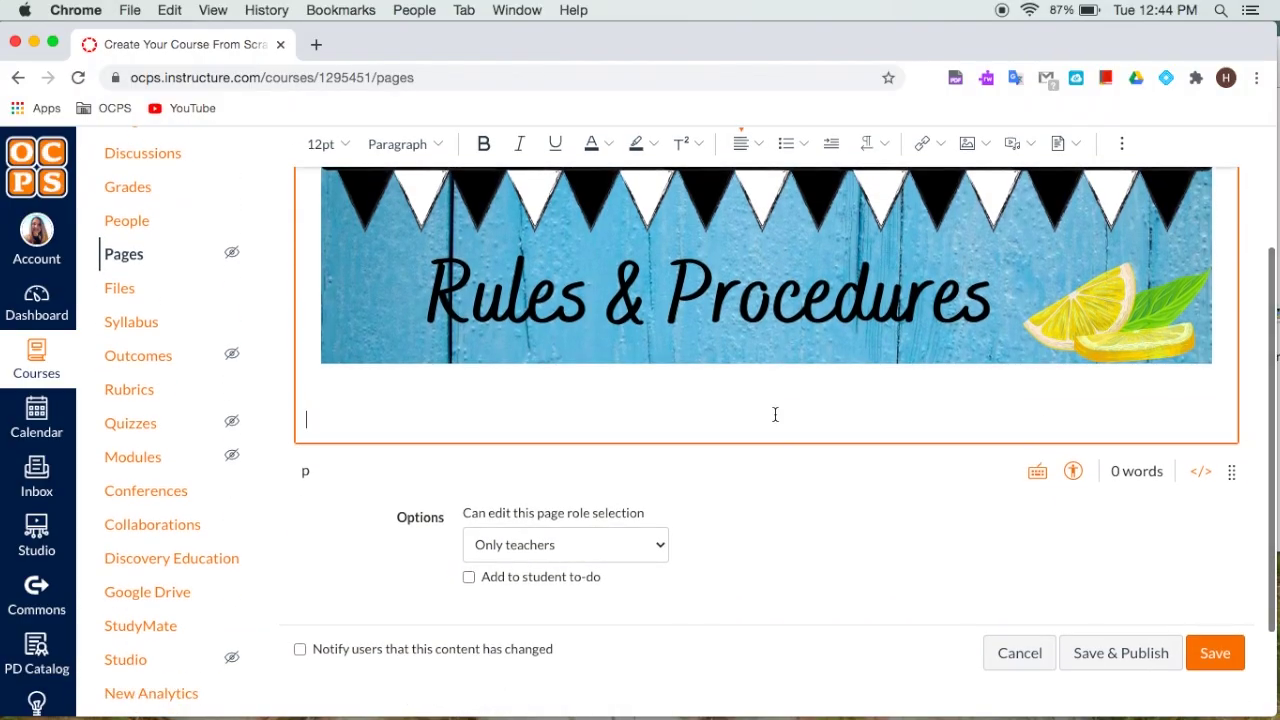
pyautogui.click(343, 147)
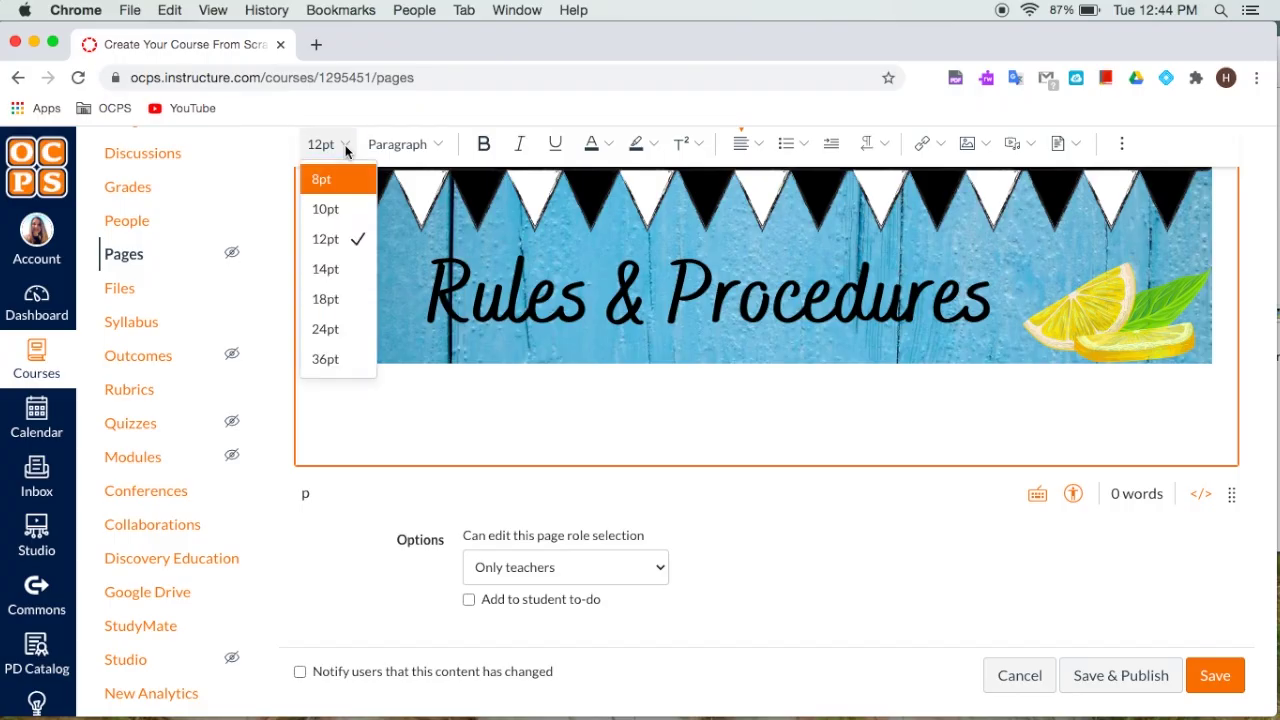
pyautogui.click(334, 327)
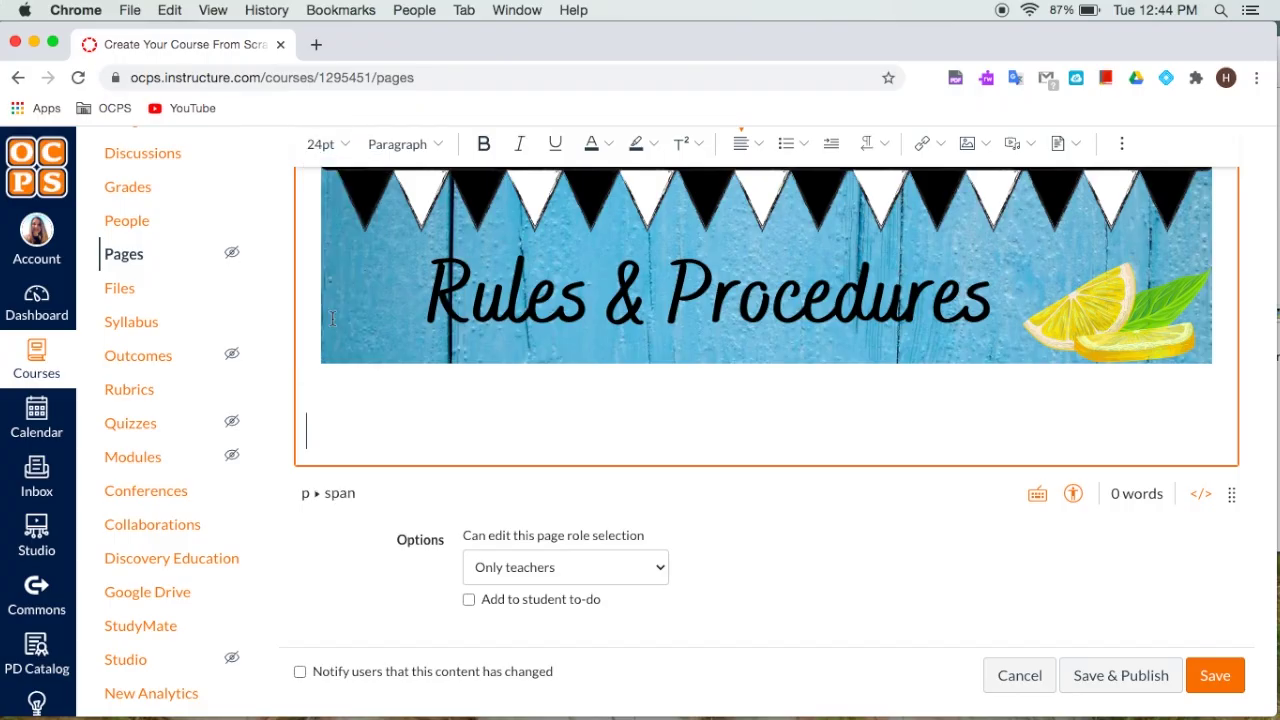
# - Insert Accent.png from the course images below the banner, followed by the heading "Classroom Rules" and a new line
pyautogui.click(978, 148)
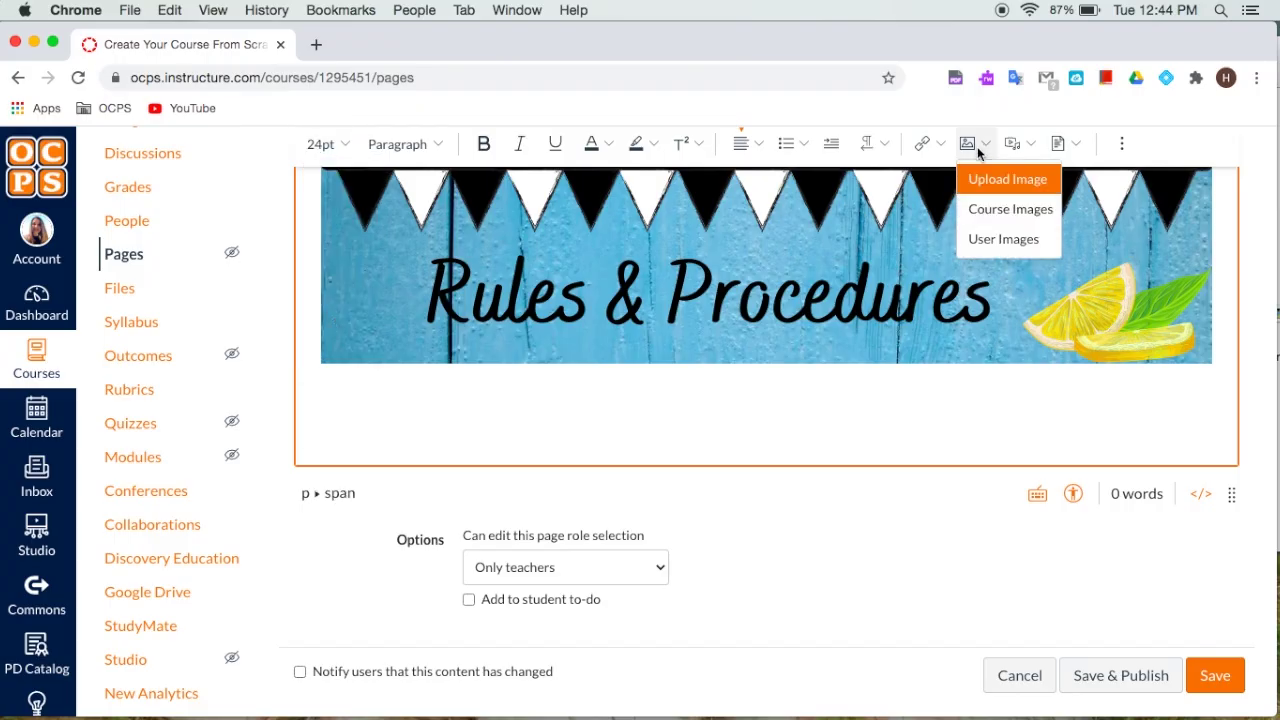
pyautogui.click(1012, 212)
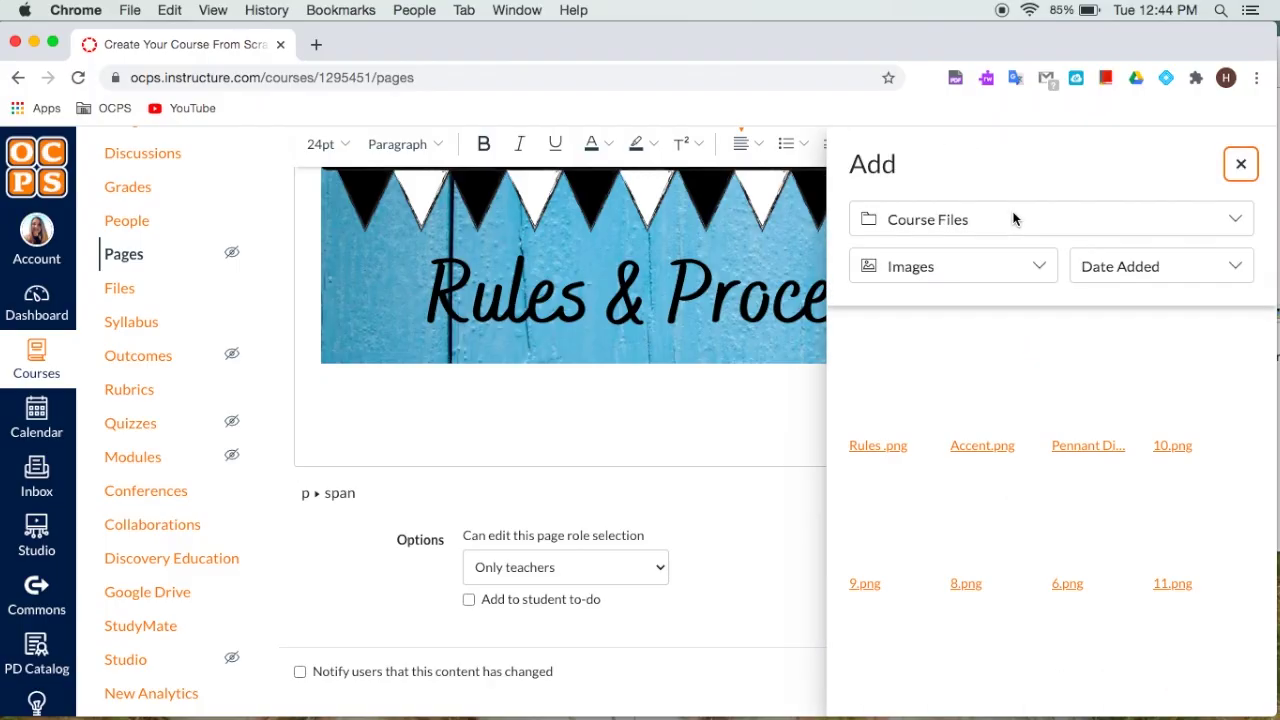
pyautogui.click(970, 396)
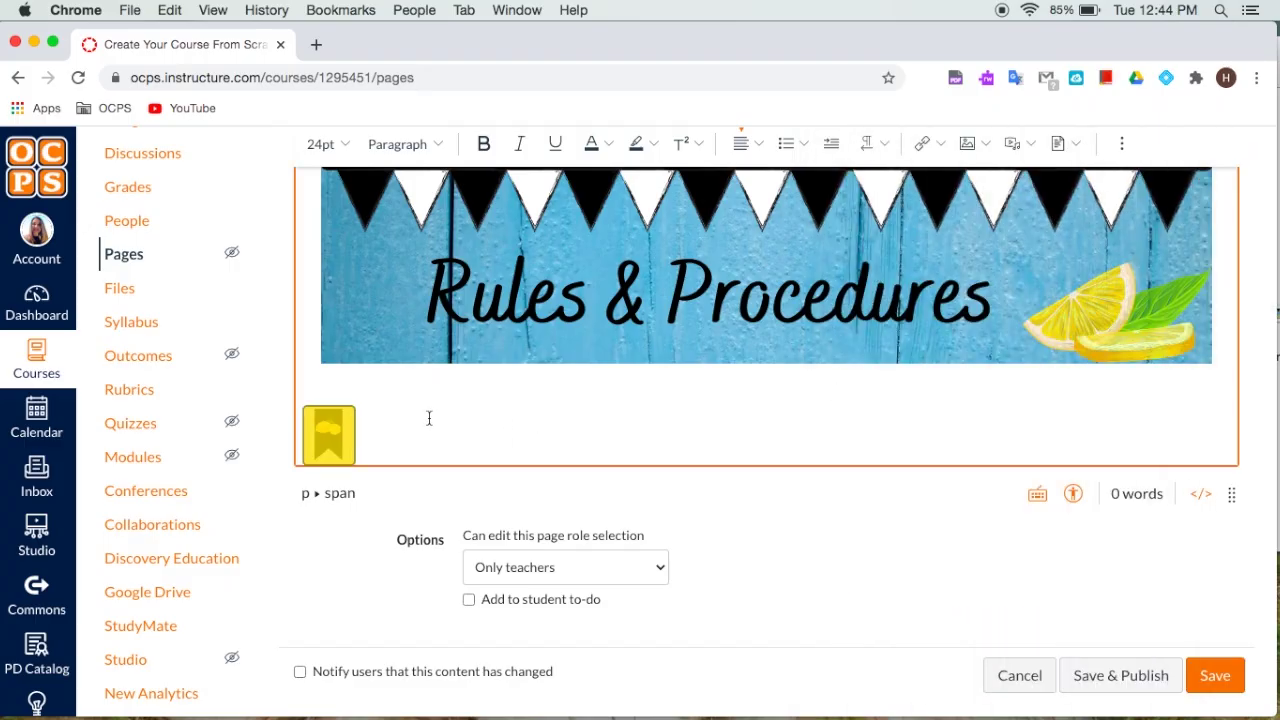
pyautogui.write('Cla')
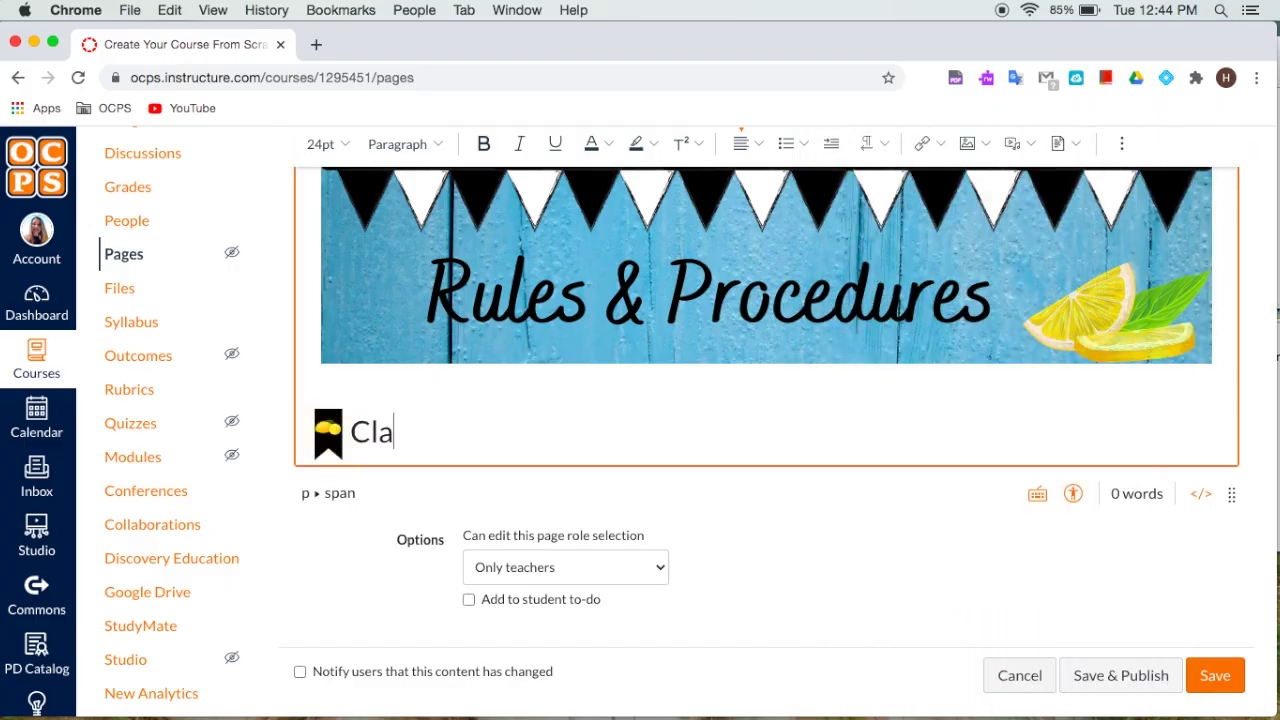
pyautogui.write('ssroom Rules')
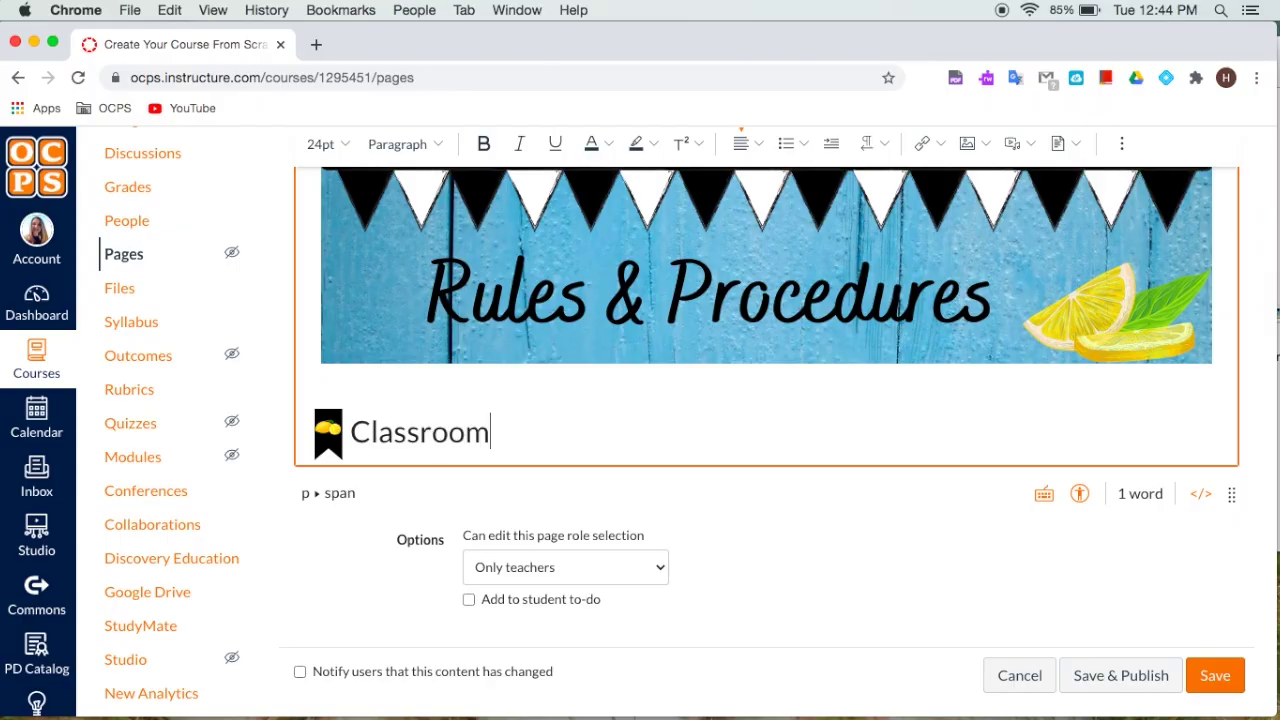
pyautogui.press('Return')
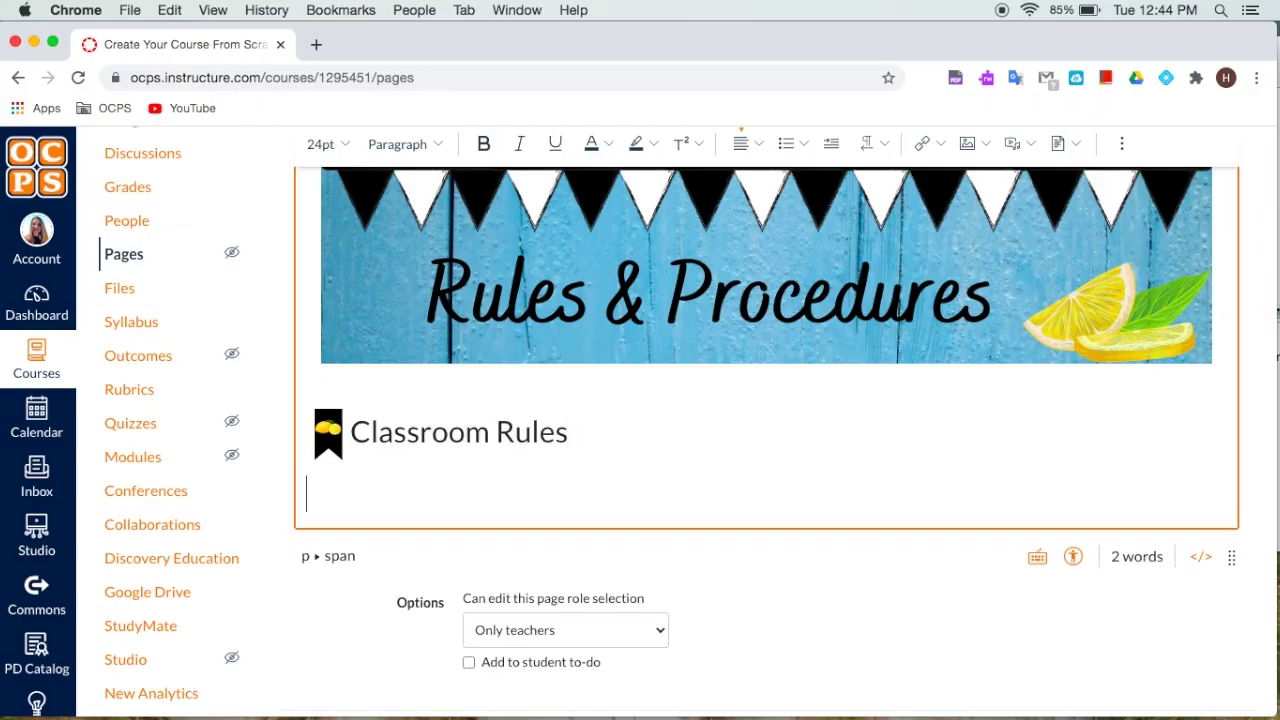
# - Insert a table with three columns and four rows under the Classroom Rules heading, with blank lines after it
pyautogui.click(988, 150)
pyautogui.click(1122, 143)
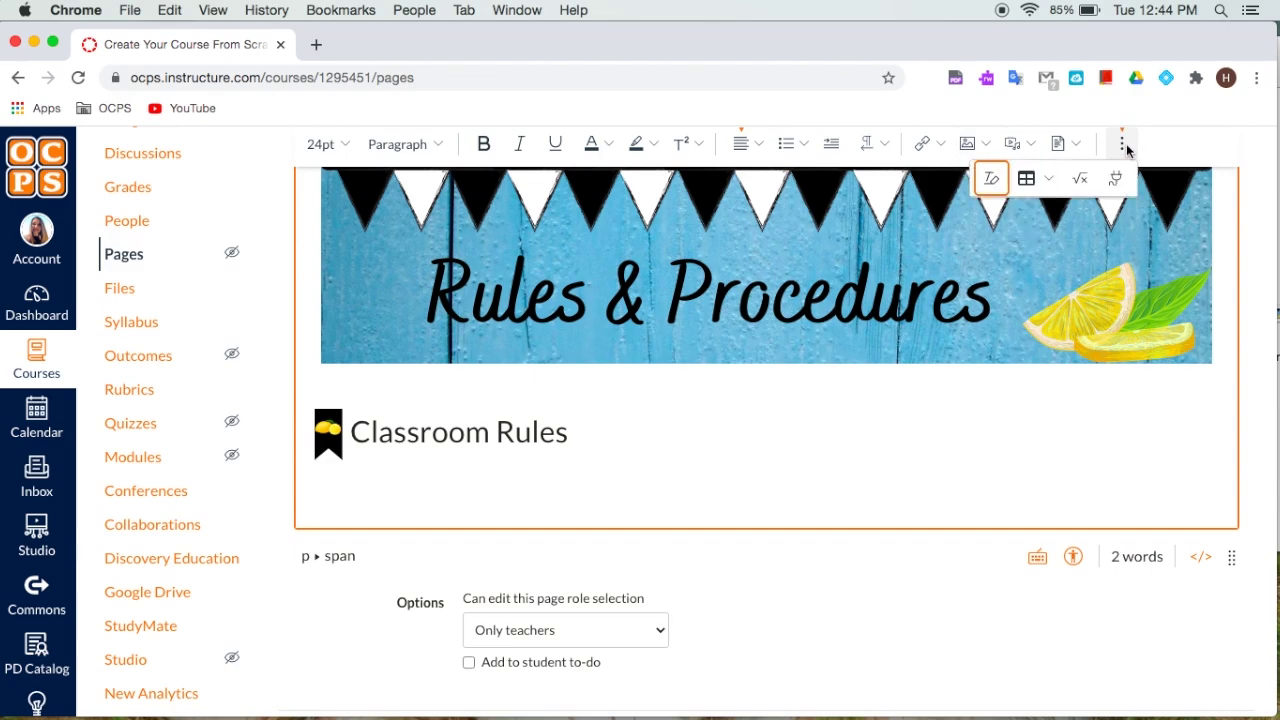
pyautogui.click(1027, 178)
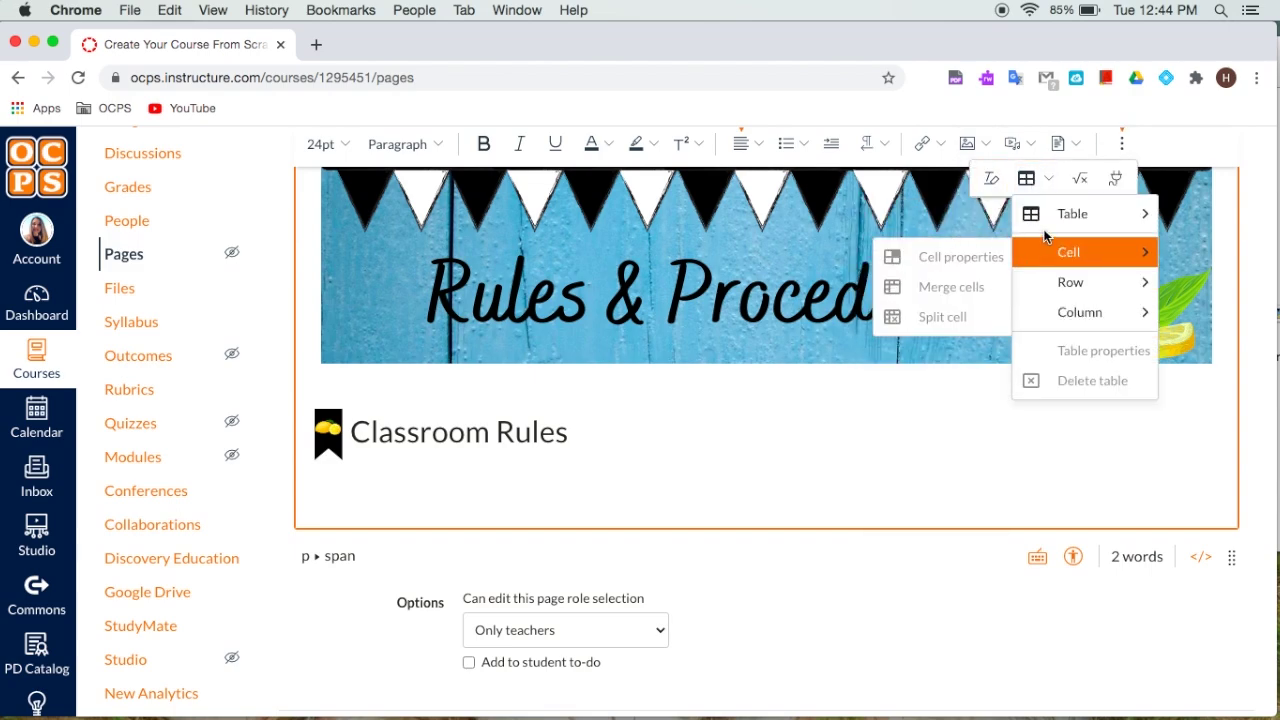
pyautogui.moveTo(1080, 214)
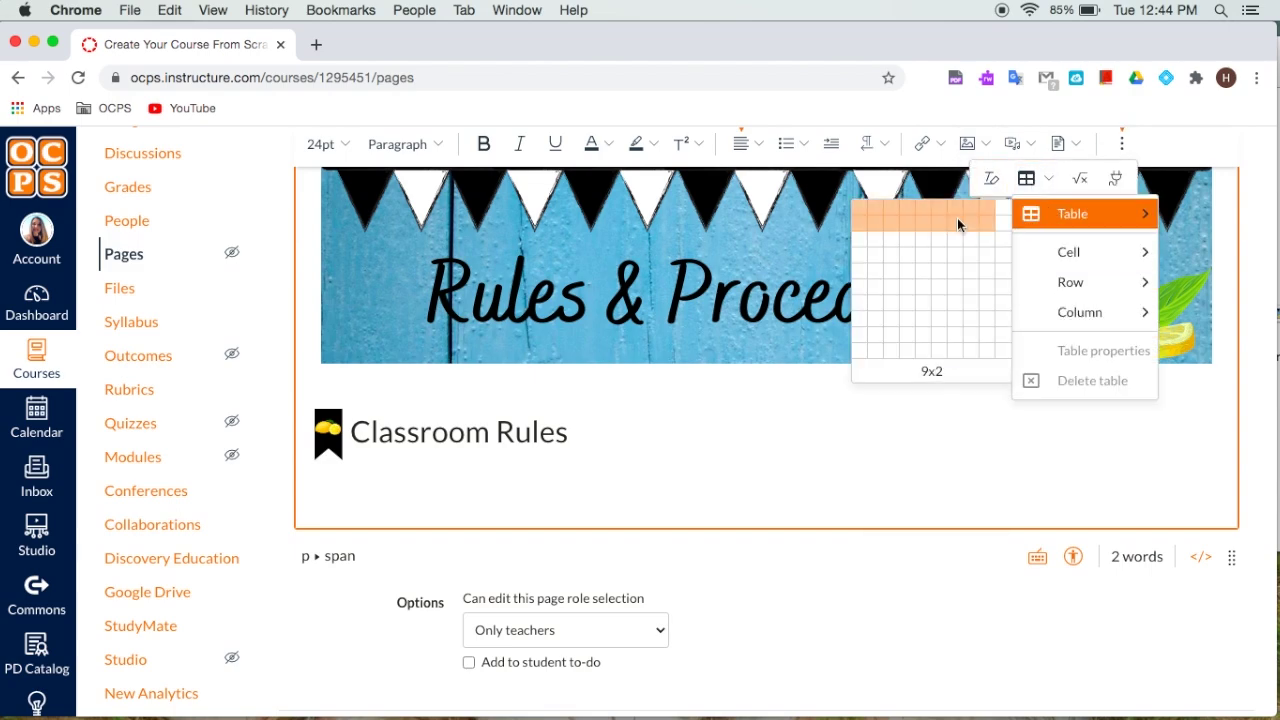
pyautogui.click(892, 258)
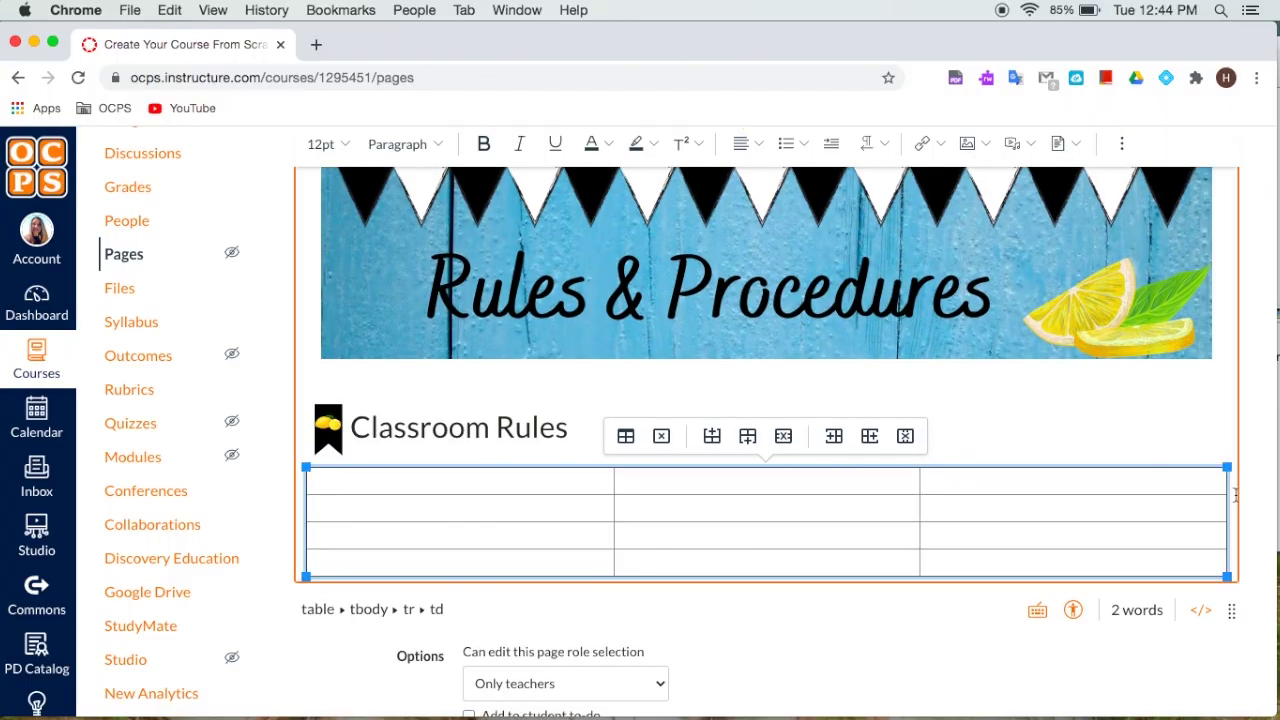
pyautogui.press('Return')
pyautogui.press('Return')
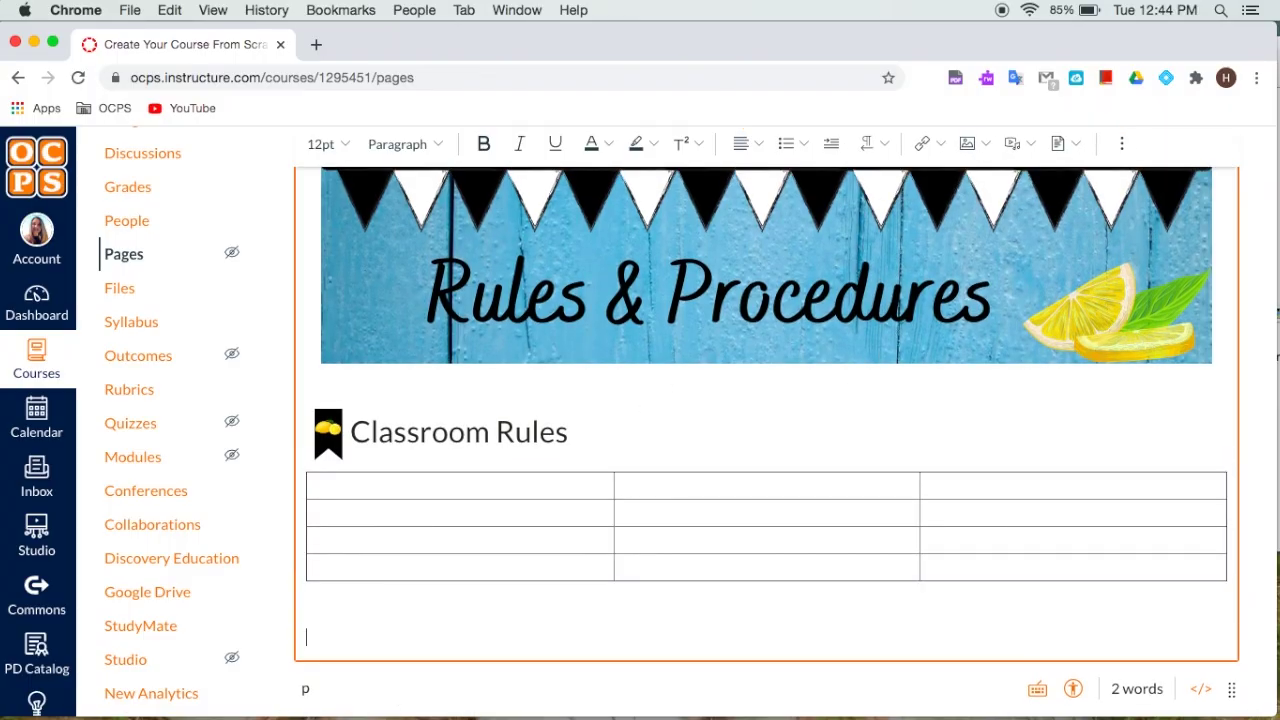
# - Insert Accent.png from the course images below the table, followed by the heading text "Classroom Procedures"
pyautogui.click(970, 145)
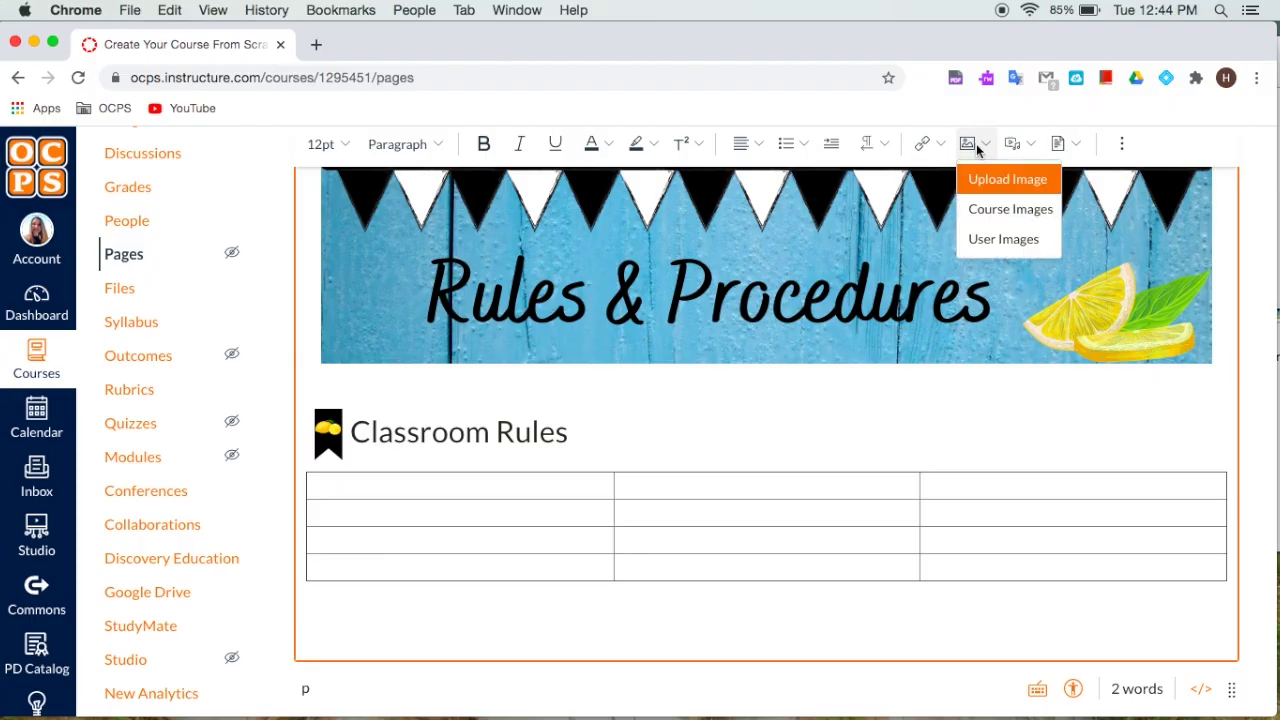
pyautogui.click(1001, 220)
pyautogui.click(1004, 403)
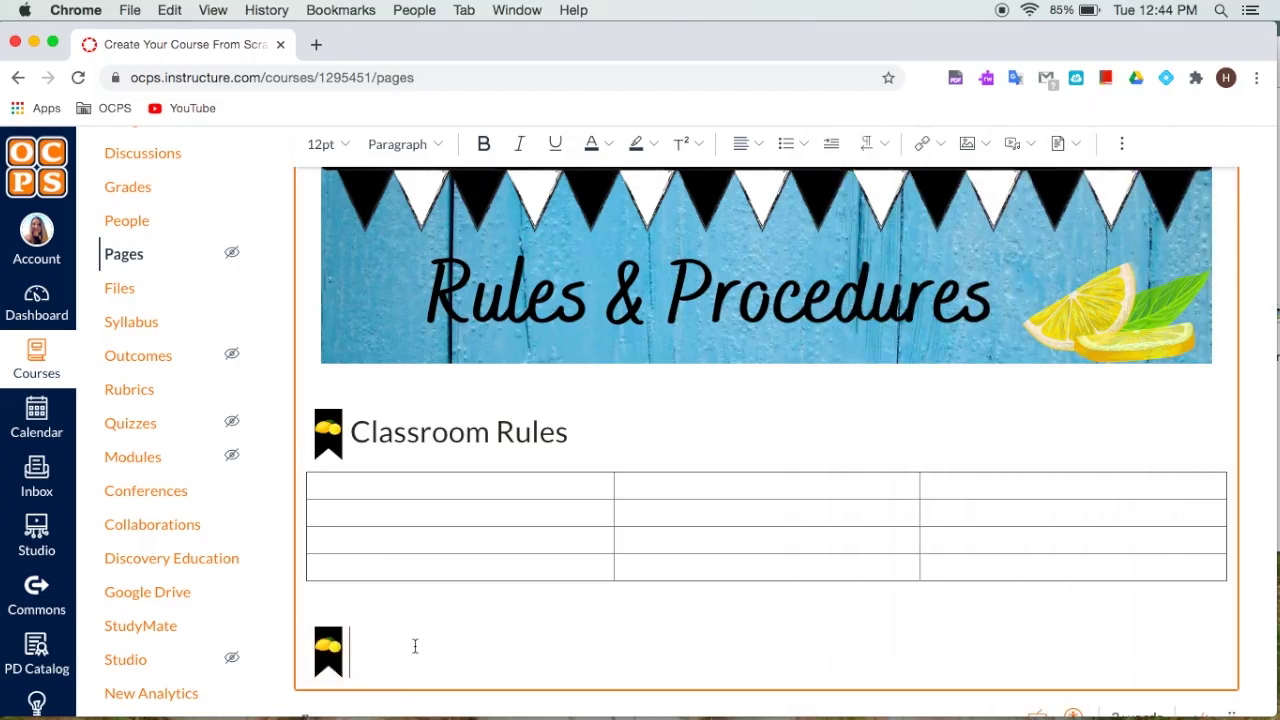
pyautogui.write('Classroom Procedures')
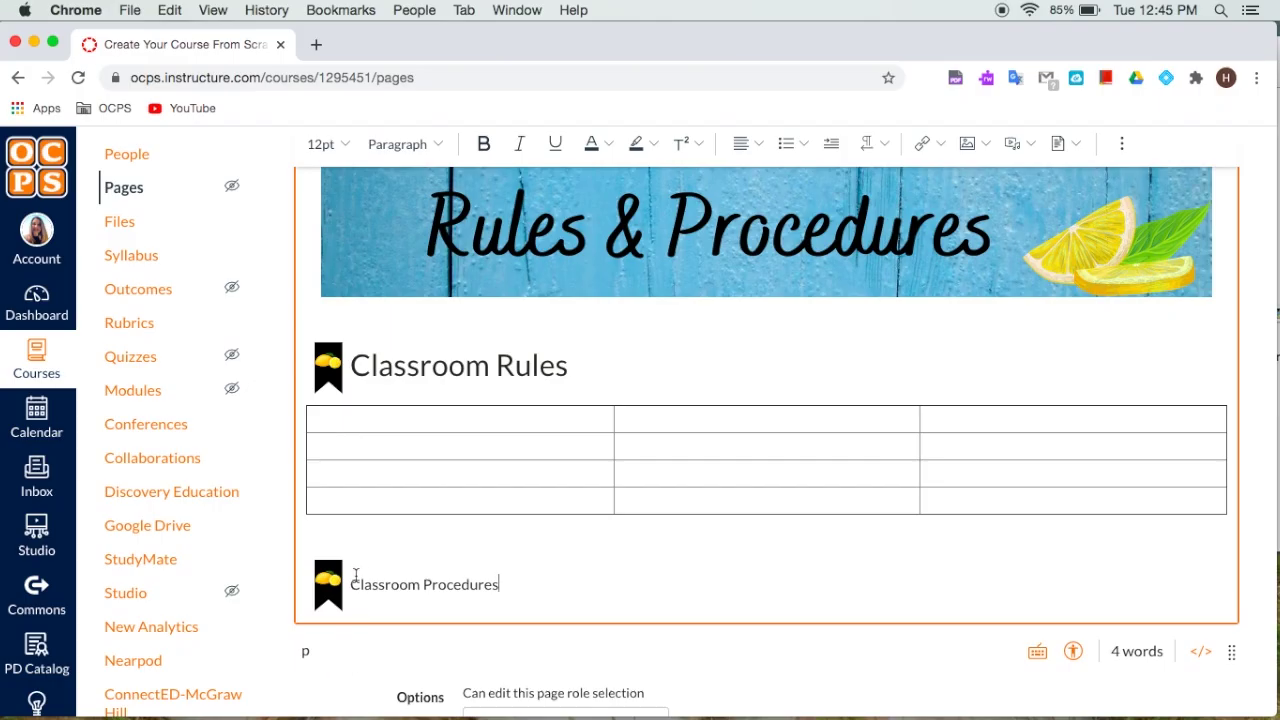
# - Set the text size of the "Classroom Procedures" heading to 24pt
pyautogui.moveTo(355, 577); pyautogui.dragTo(516, 585)
pyautogui.moveTo(349, 584); pyautogui.dragTo(493, 578)
pyautogui.click(335, 145)
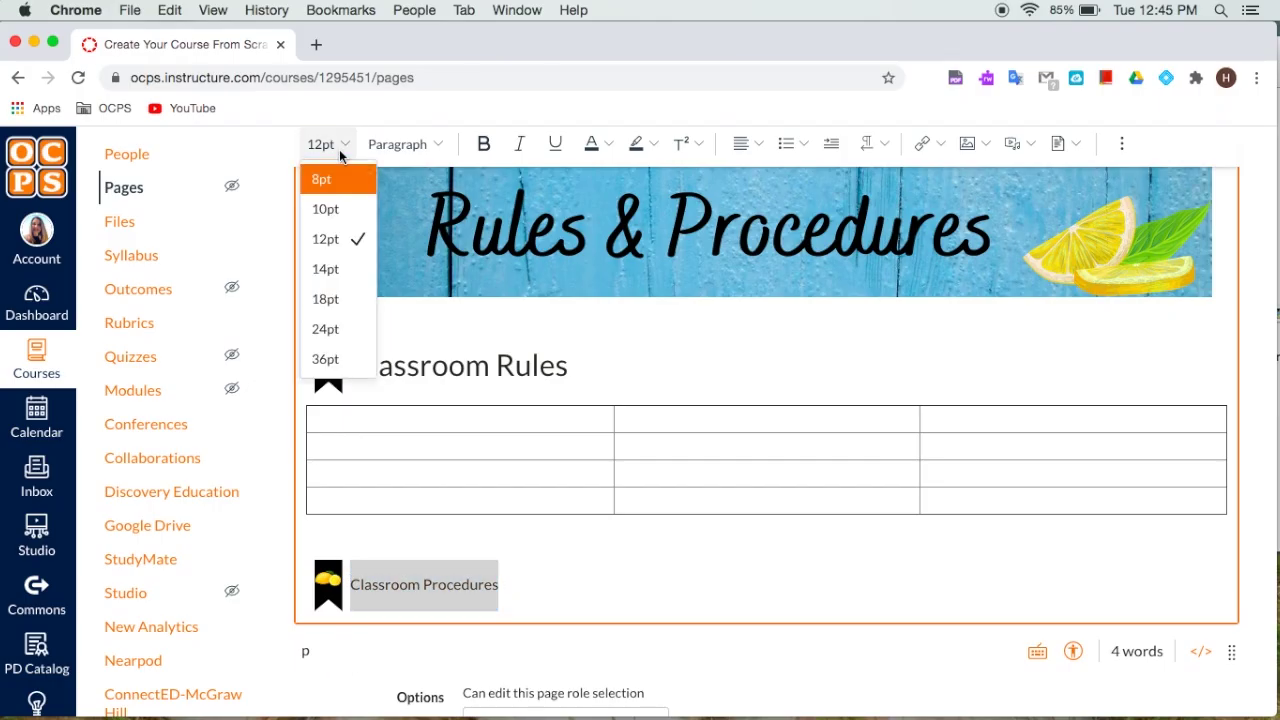
pyautogui.click(354, 322)
pyautogui.scroll(-3, 723, 523)
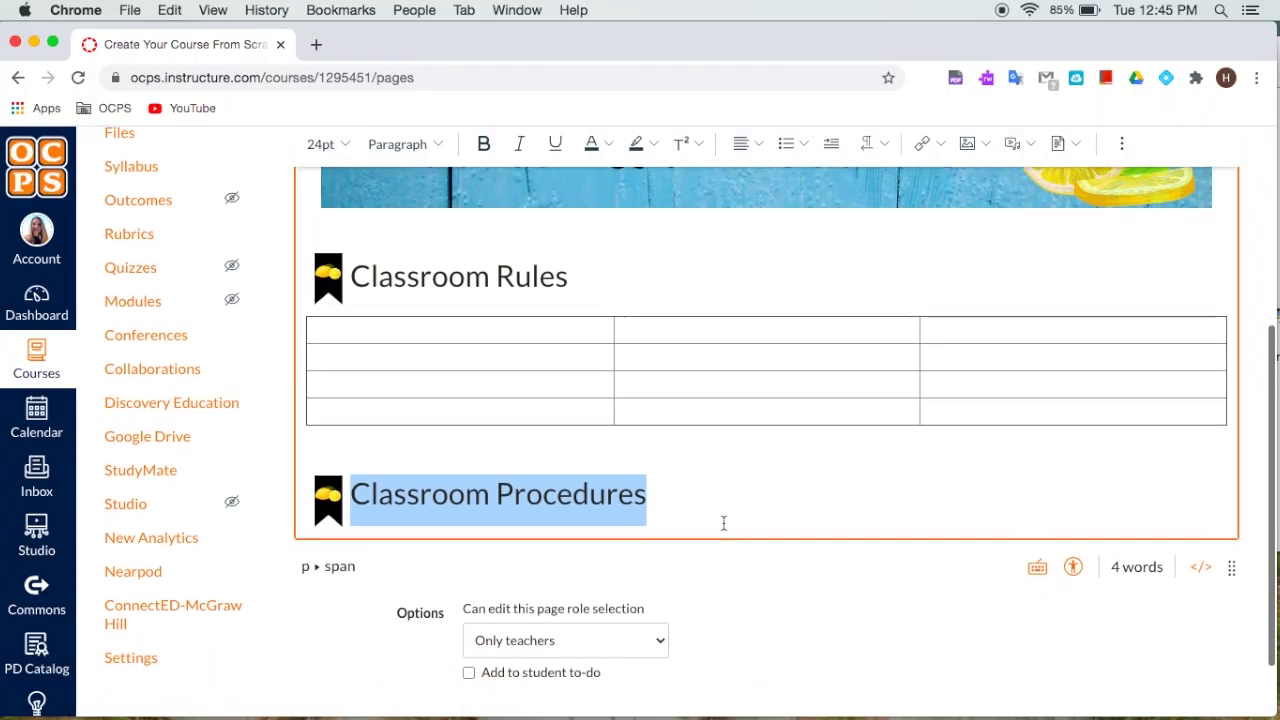
# - Insert a table with three columns and four rows on a new line under the Classroom Procedures heading
pyautogui.click(682, 471)
pyautogui.press('Return')
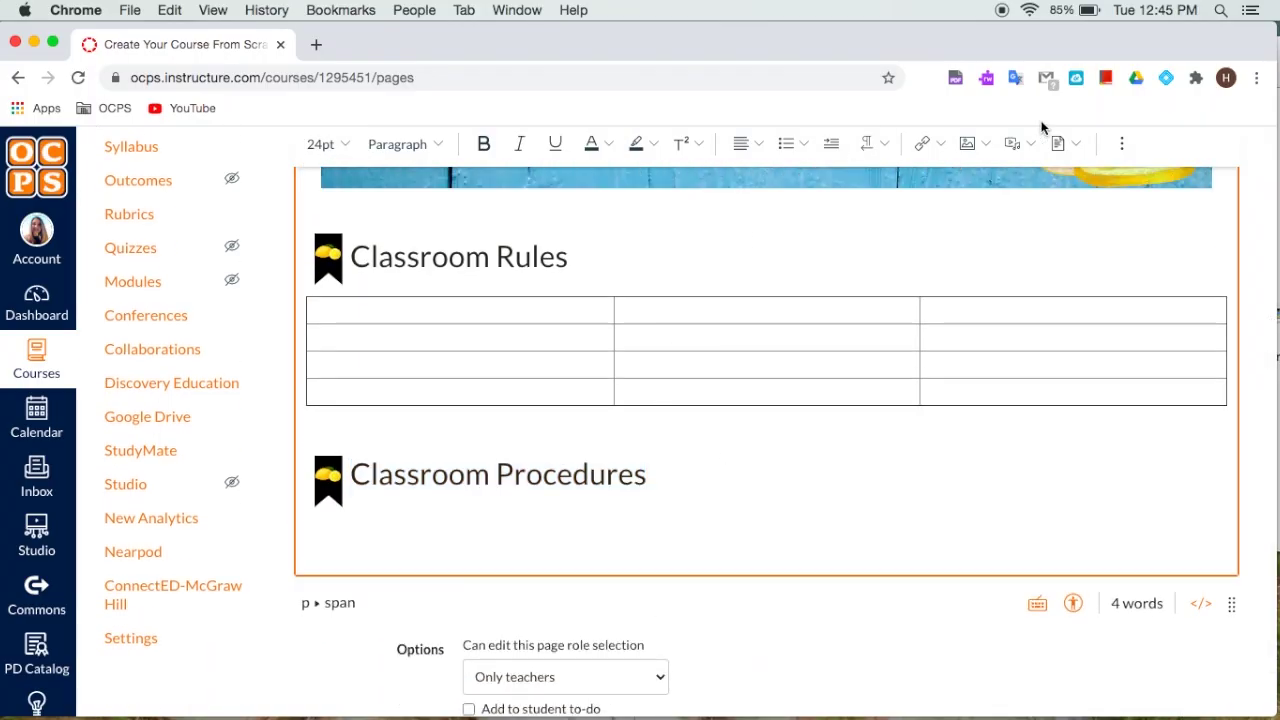
pyautogui.click(981, 144)
pyautogui.click(1122, 144)
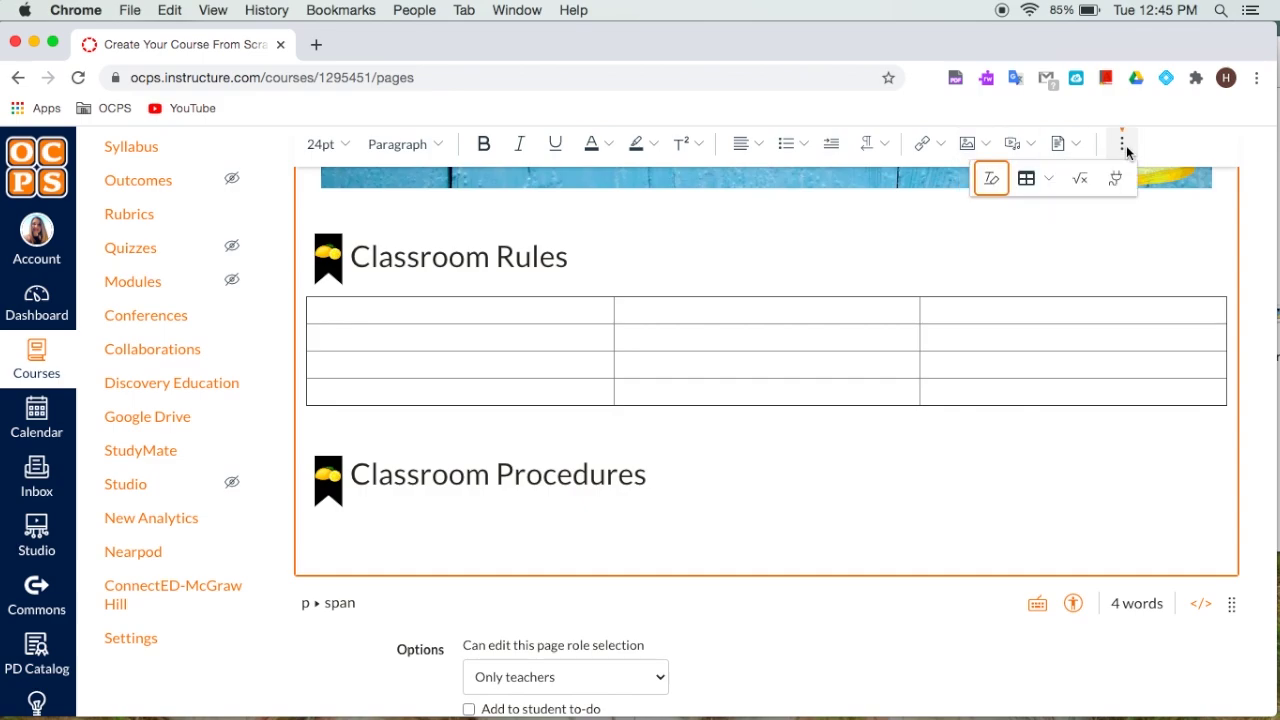
pyautogui.click(1046, 179)
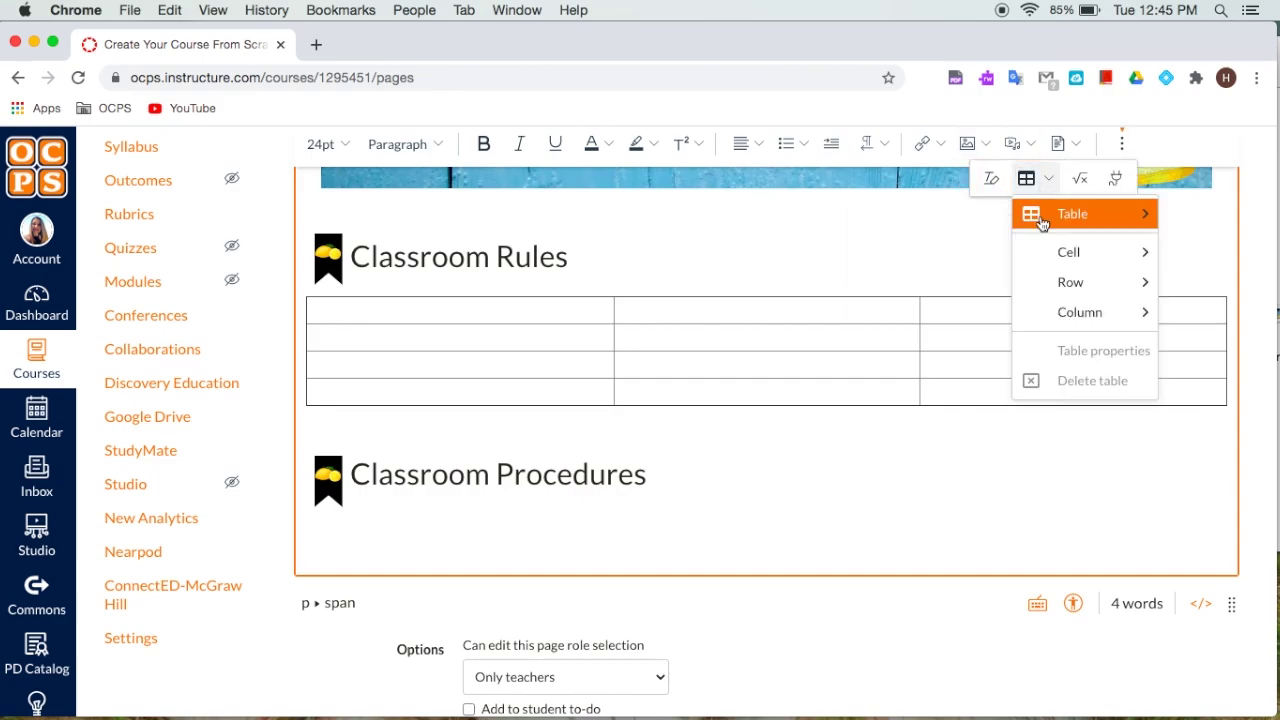
pyautogui.moveTo(1050, 214)
pyautogui.click(889, 257)
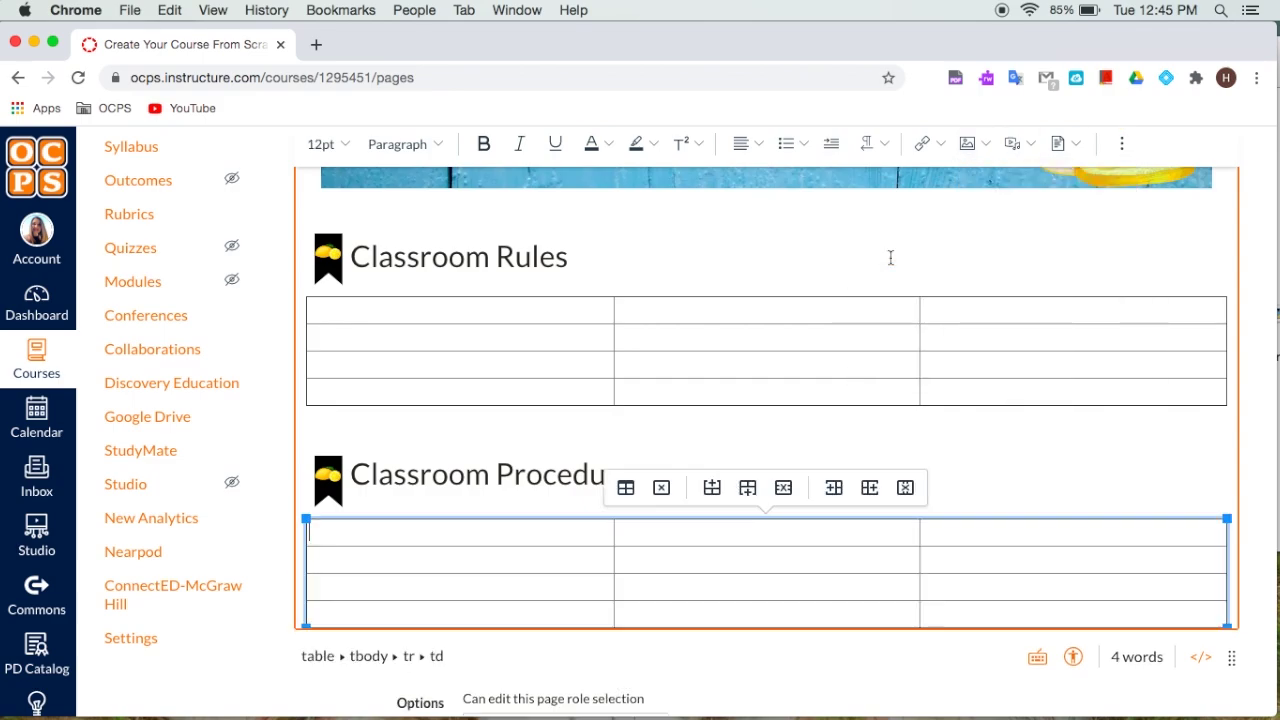
# - Insert the pennant divider from the course images below the second table and center it
pyautogui.scroll(-3, 714, 405)
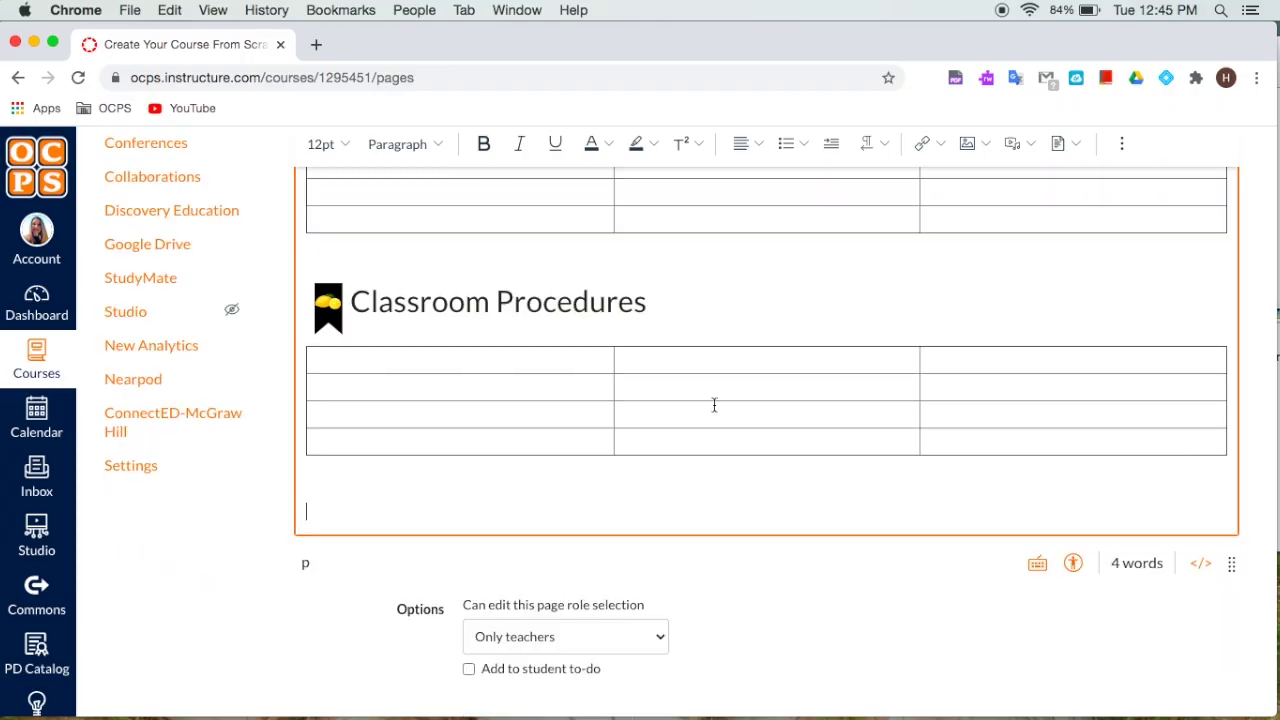
pyautogui.click(975, 145)
pyautogui.click(1009, 210)
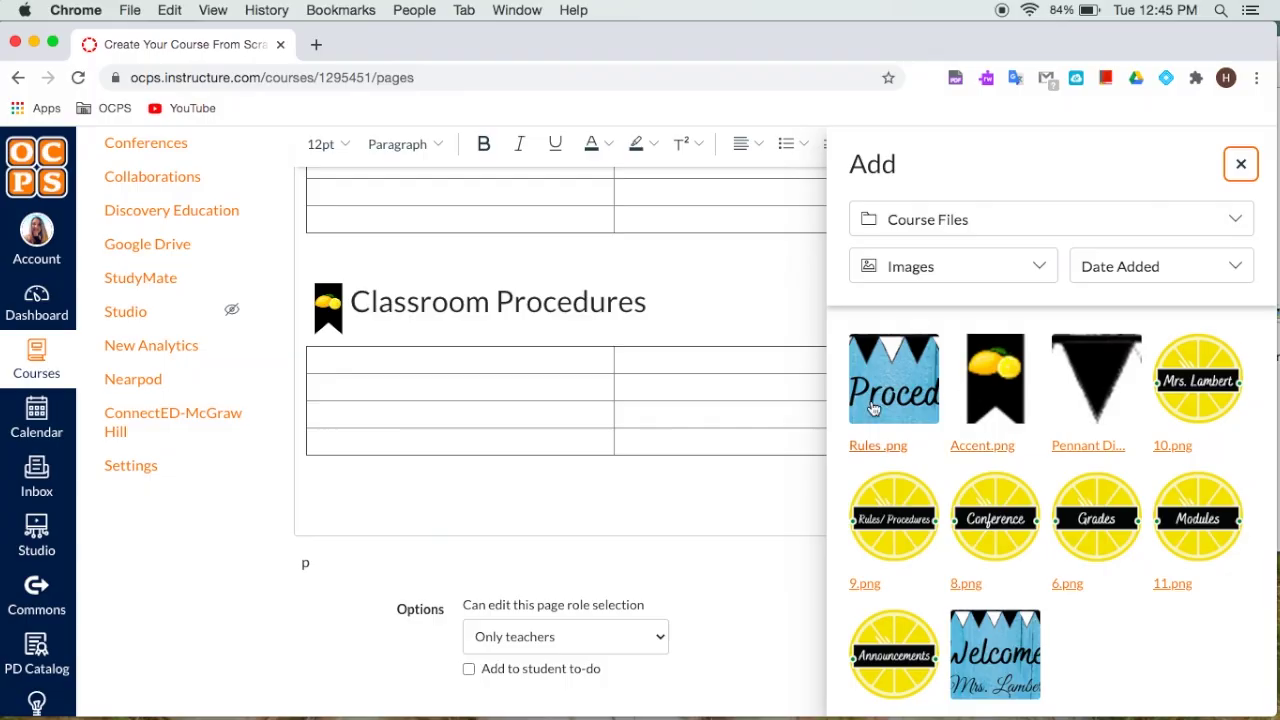
pyautogui.click(1086, 400)
pyautogui.scroll(5, 1086, 400)
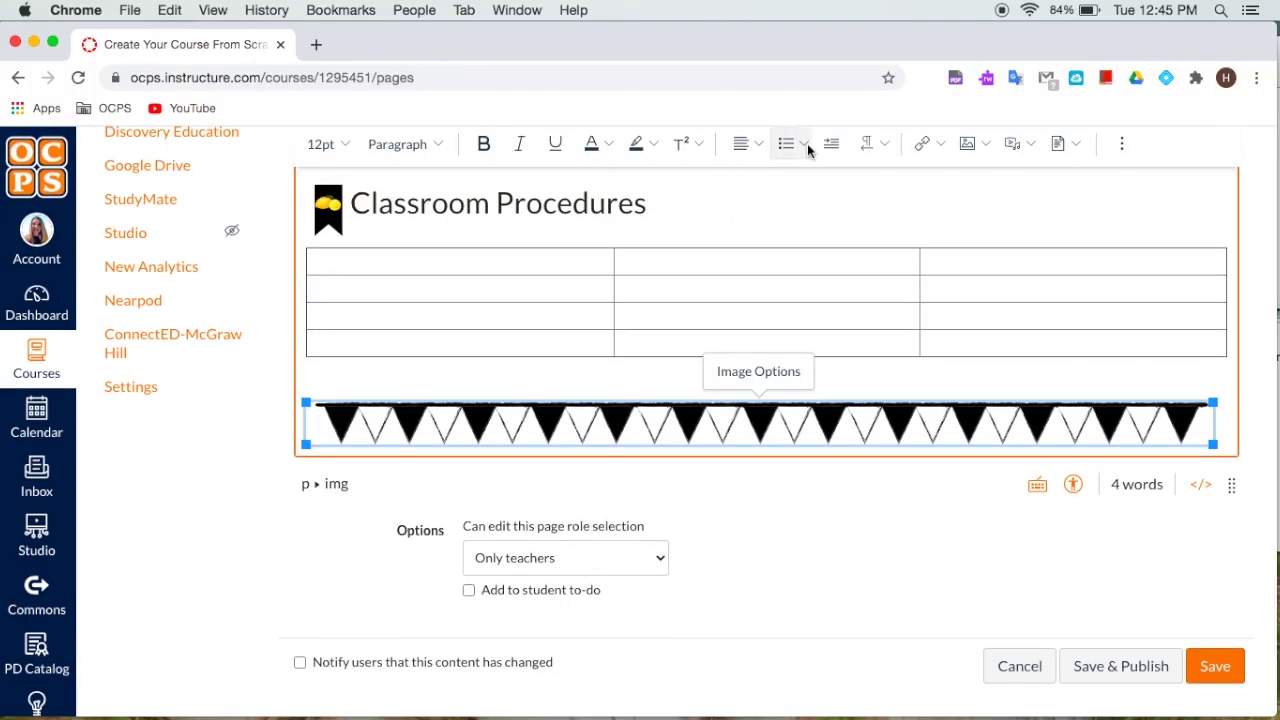
pyautogui.click(759, 147)
pyautogui.click(806, 206)
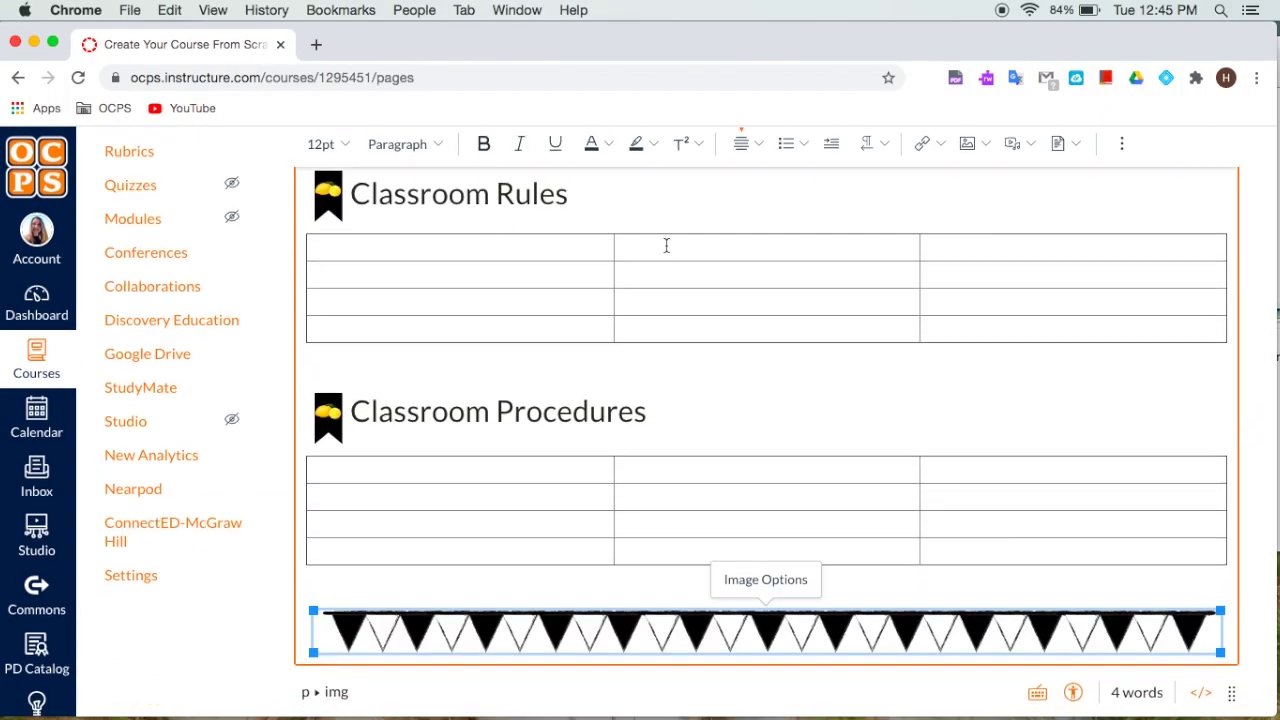
# - Save the Rules & Procedures page without publishing it and look over the saved layout
pyautogui.scroll(-10, 894, 457)
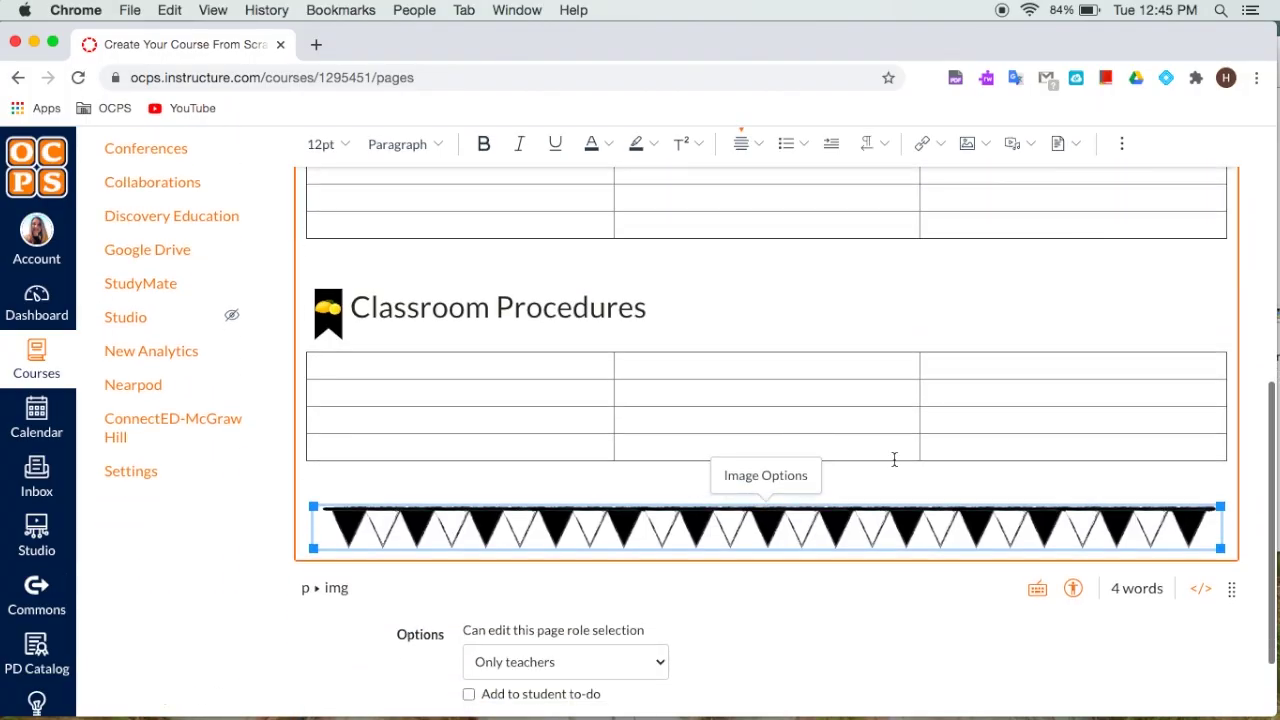
pyautogui.click(1222, 665)
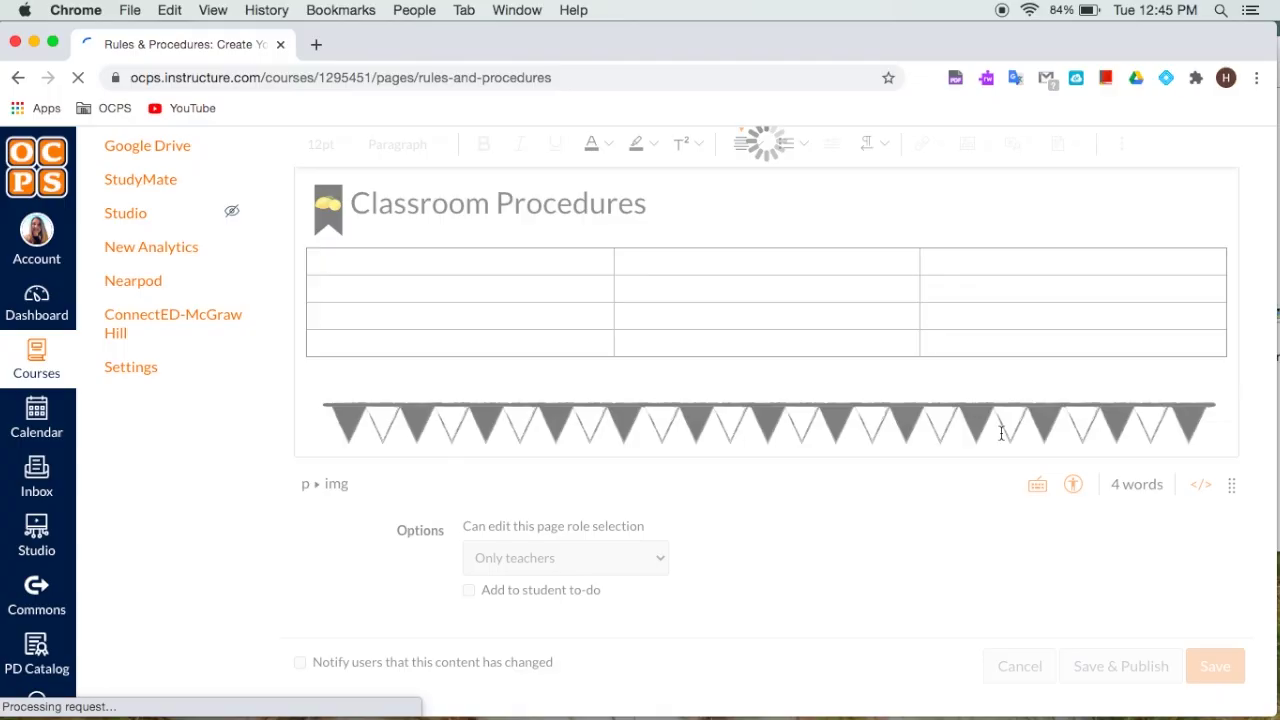
pyautogui.scroll(-3, 1001, 433)
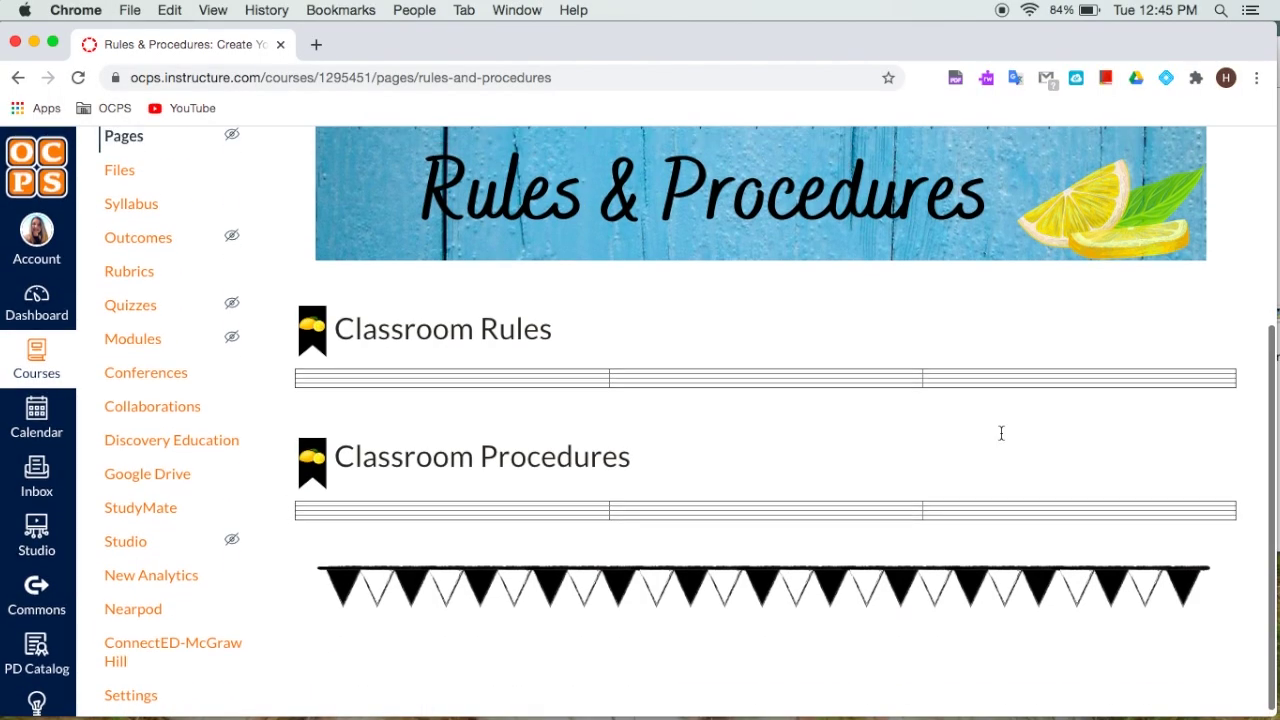
pyautogui.scroll(2, 1001, 433)
pyautogui.scroll(-2, 698, 540)
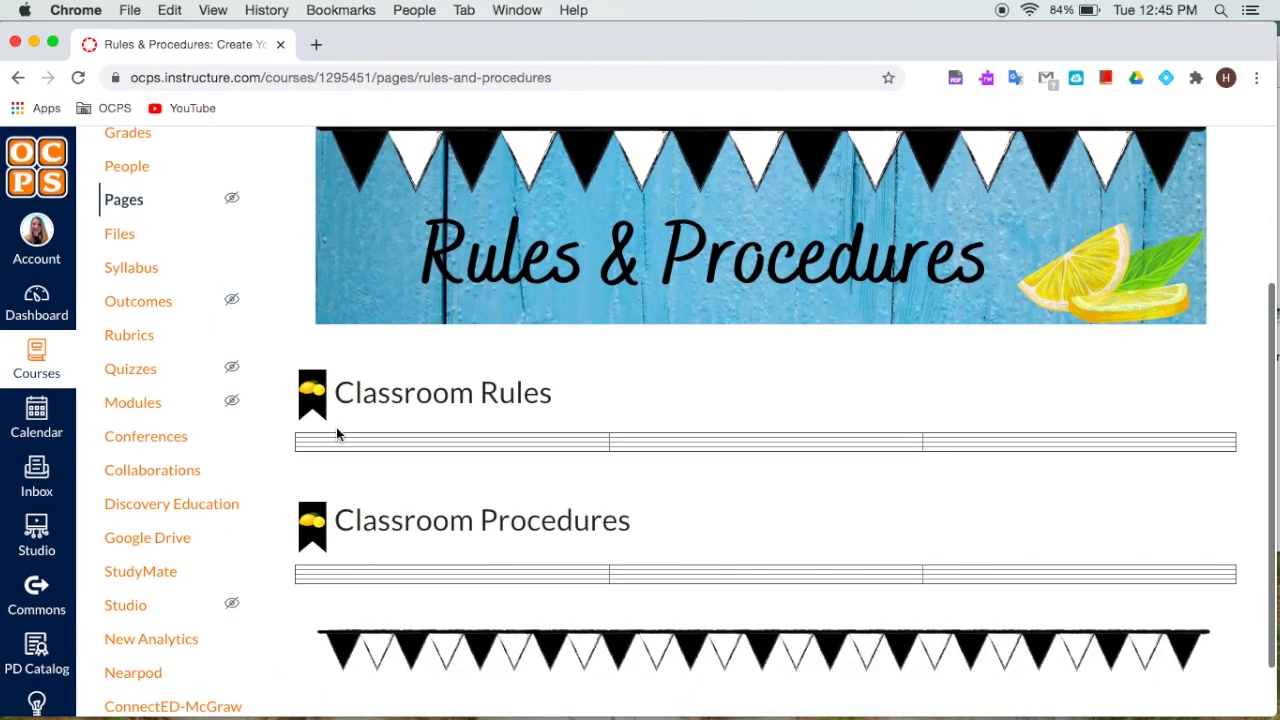
# - Create a new course page titled "About" followed by the teacher's title and surname
pyautogui.scroll(3, 337, 434)
pyautogui.click(114, 421)
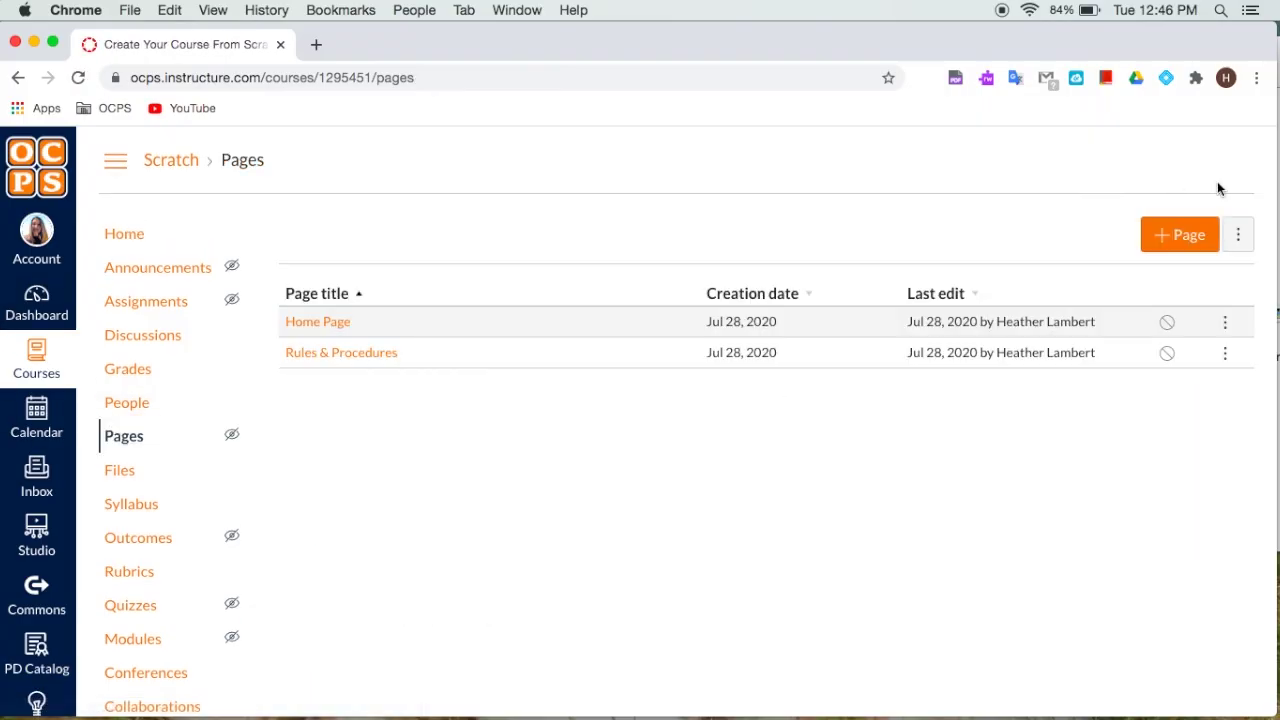
pyautogui.click(1163, 244)
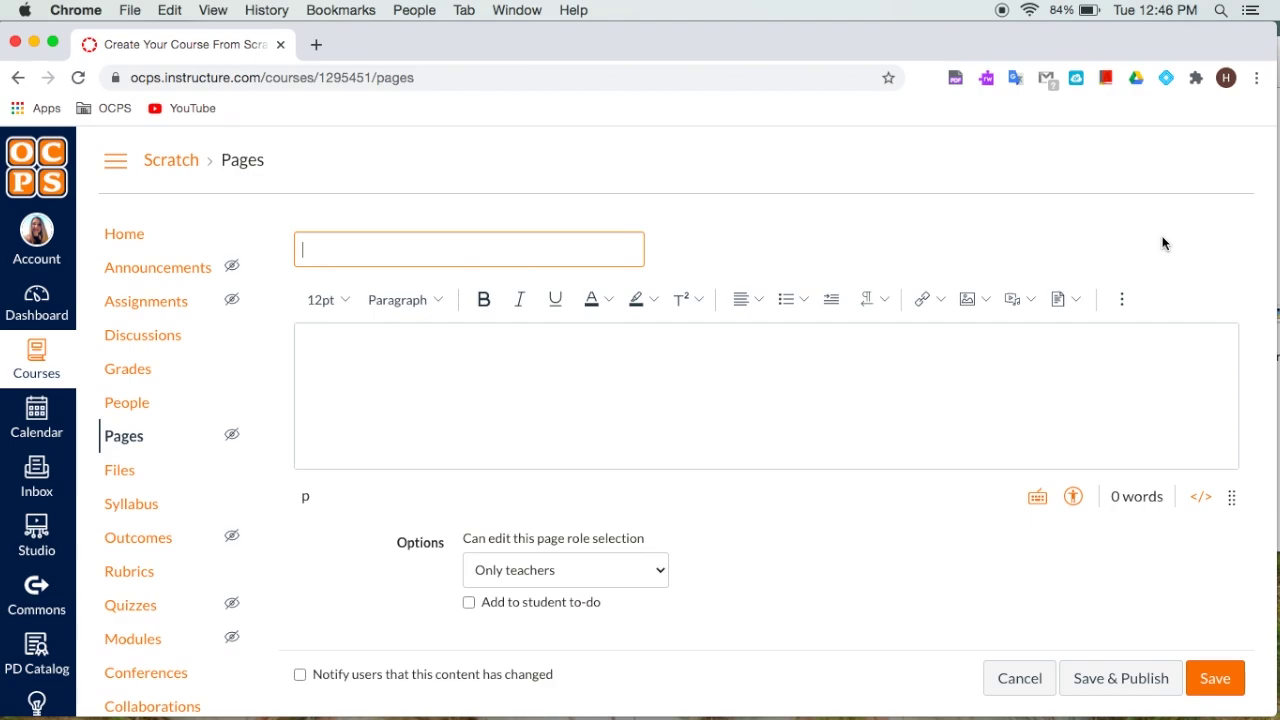
pyautogui.write('About Mrs. Lambert')
# - Upload the "About" teacher banner image from the Lemon folder on the computer into the page body
pyautogui.click(423, 384)
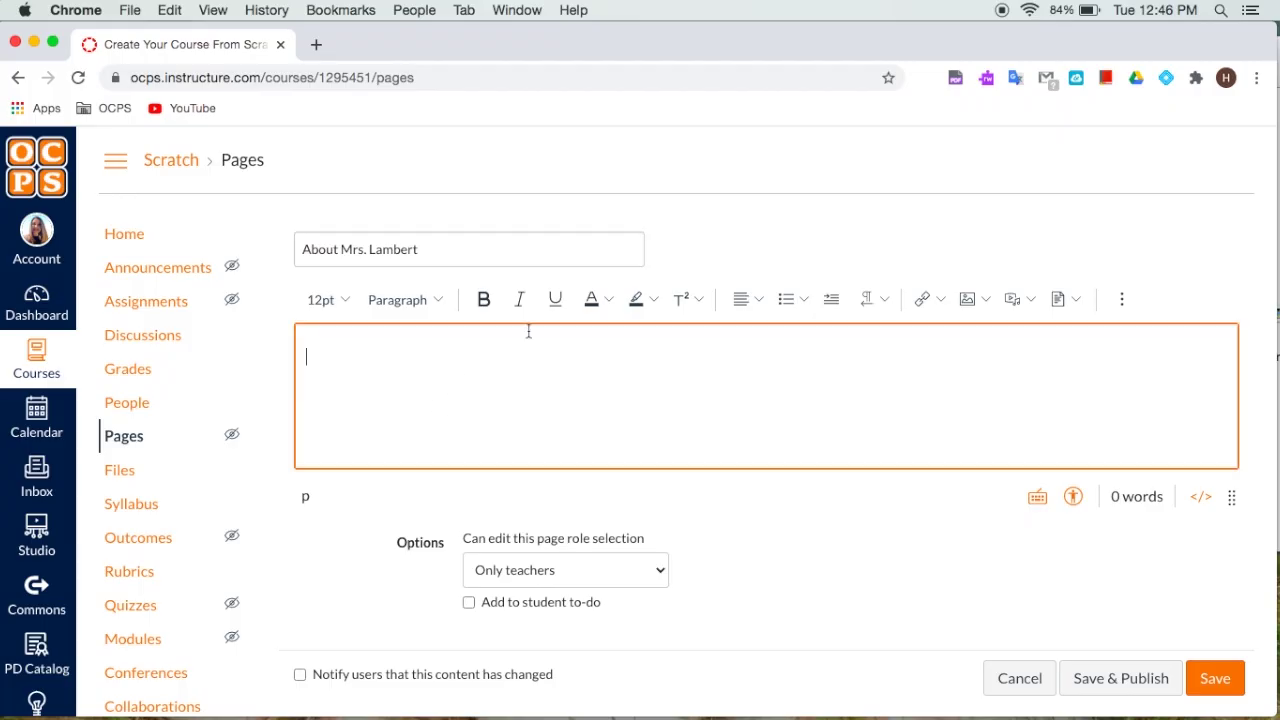
pyautogui.click(978, 310)
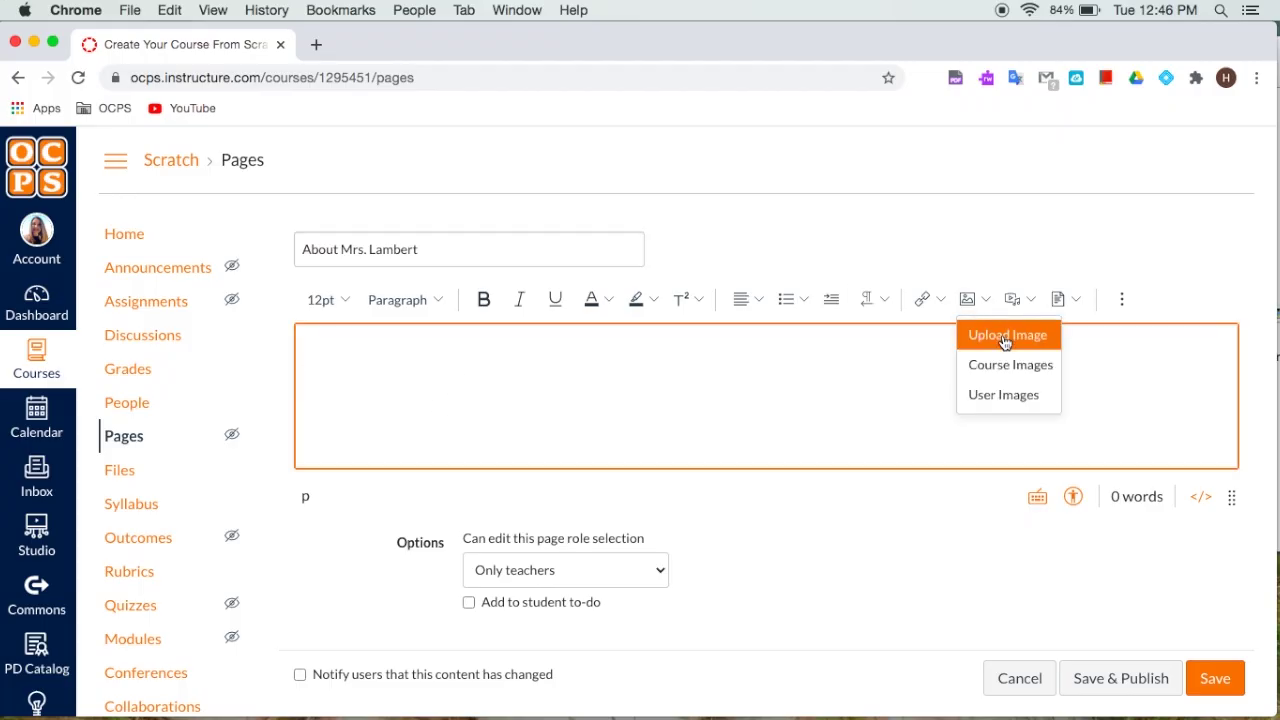
pyautogui.click(1004, 334)
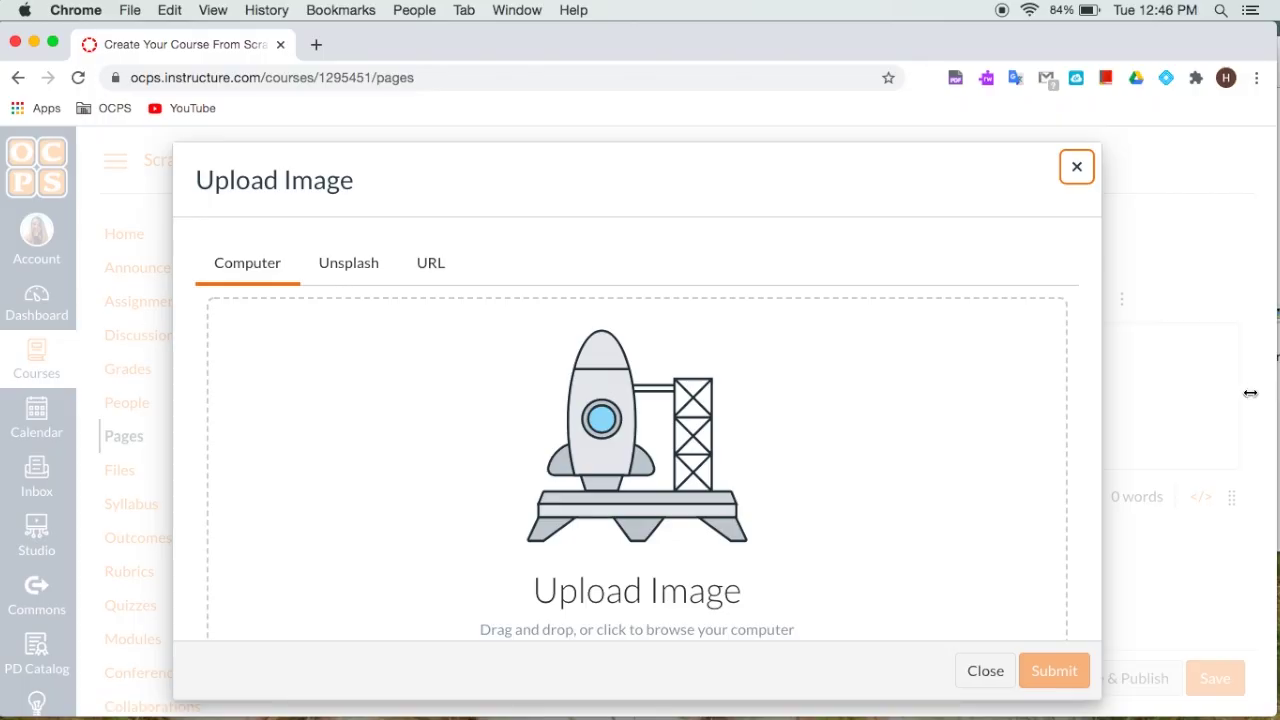
pyautogui.moveTo(1275, 393); pyautogui.dragTo(986, 393)
pyautogui.moveTo(1250, 320); pyautogui.dragTo(938, 660)
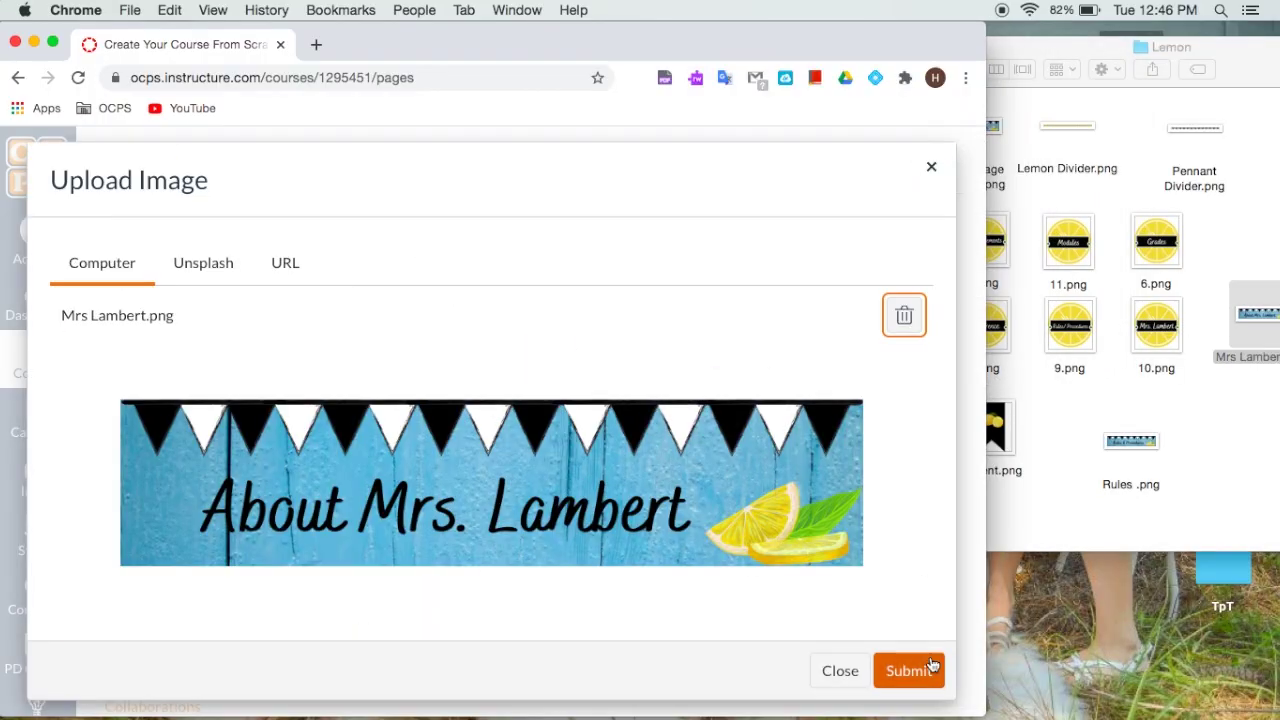
pyautogui.click(938, 660)
# - Restore the browser window's width, center the banner and start a new line below it
pyautogui.moveTo(986, 514); pyautogui.dragTo(1278, 514)
pyautogui.click(759, 302)
pyautogui.click(811, 343)
pyautogui.click(1214, 508)
pyautogui.press('Return')
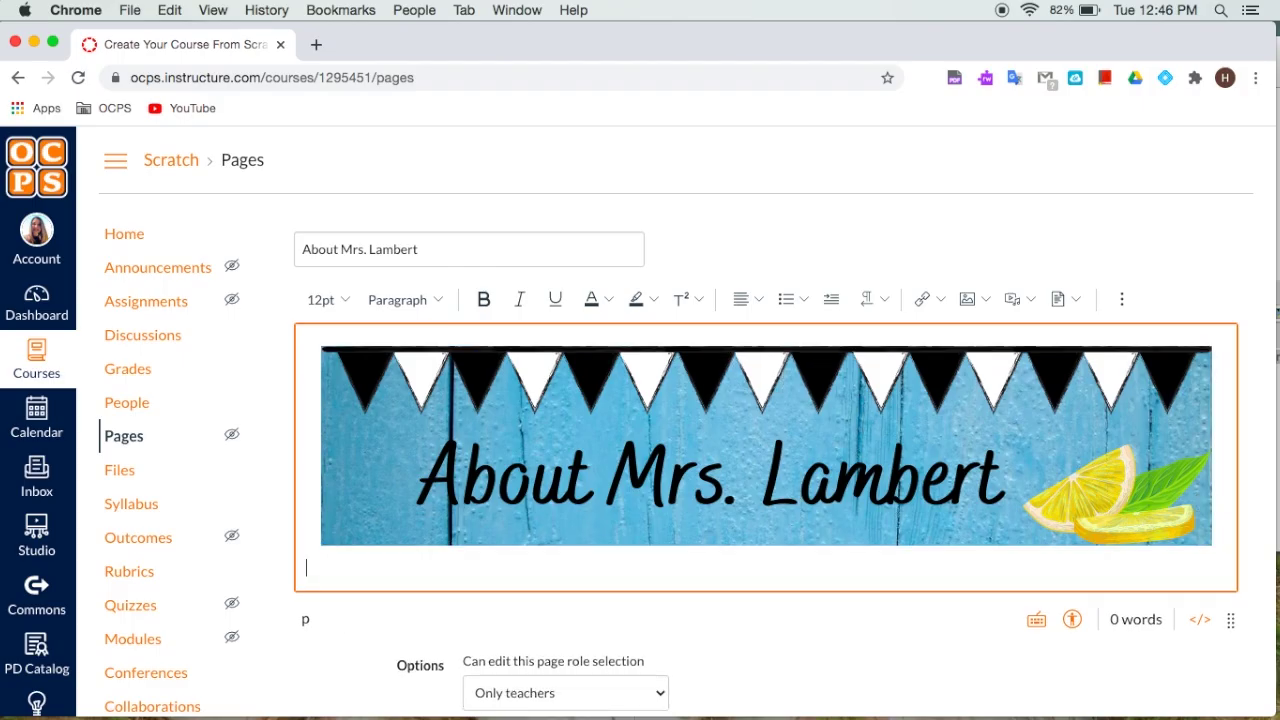
# - Enlarge the page's editing area to make room for content below the banner
pyautogui.scroll(-5, 1234, 556)
pyautogui.scroll(4, 1234, 556)
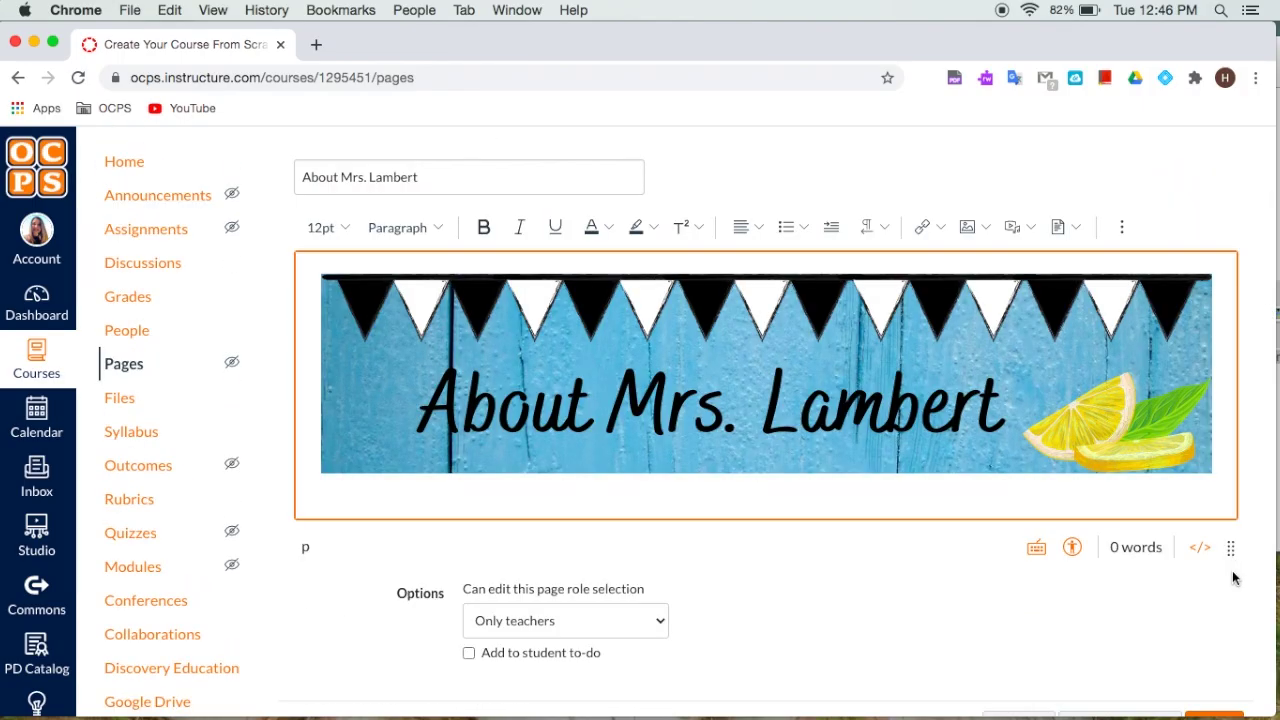
pyautogui.moveTo(1230, 550); pyautogui.dragTo(1230, 664)
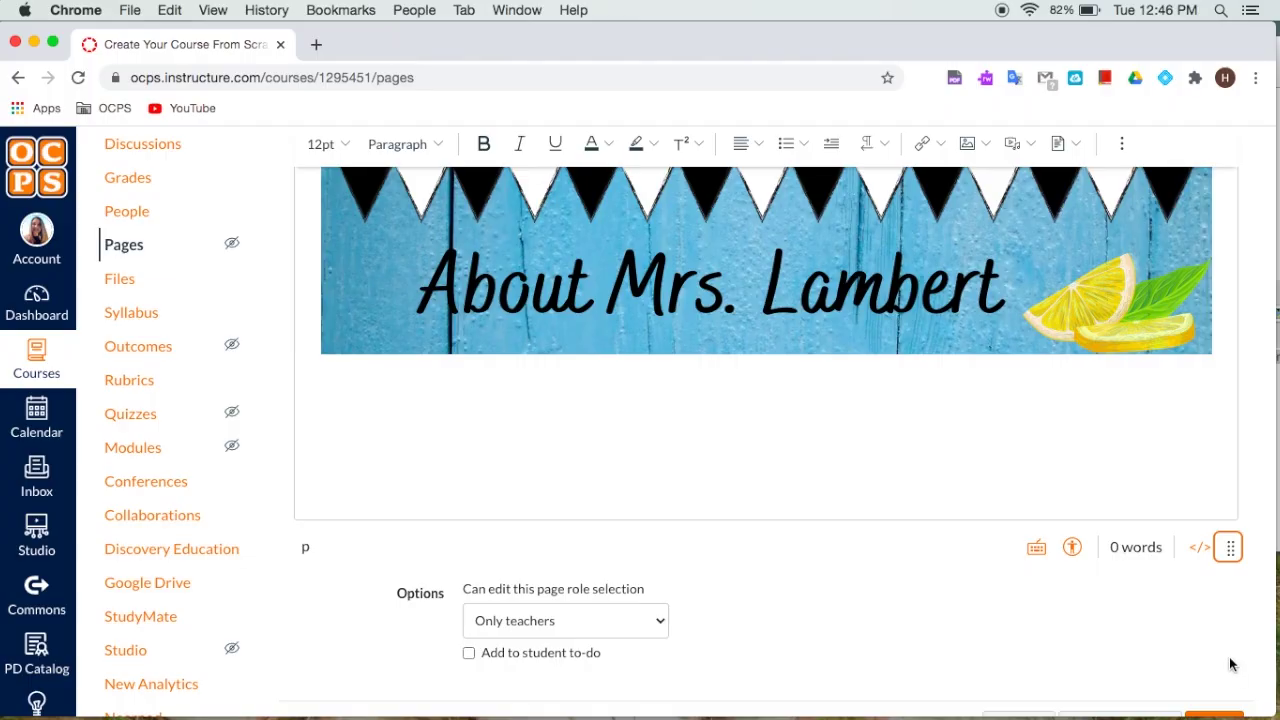
# - Insert a table with two columns and one row below the banner and make its cells taller with blank lines
pyautogui.click(352, 408)
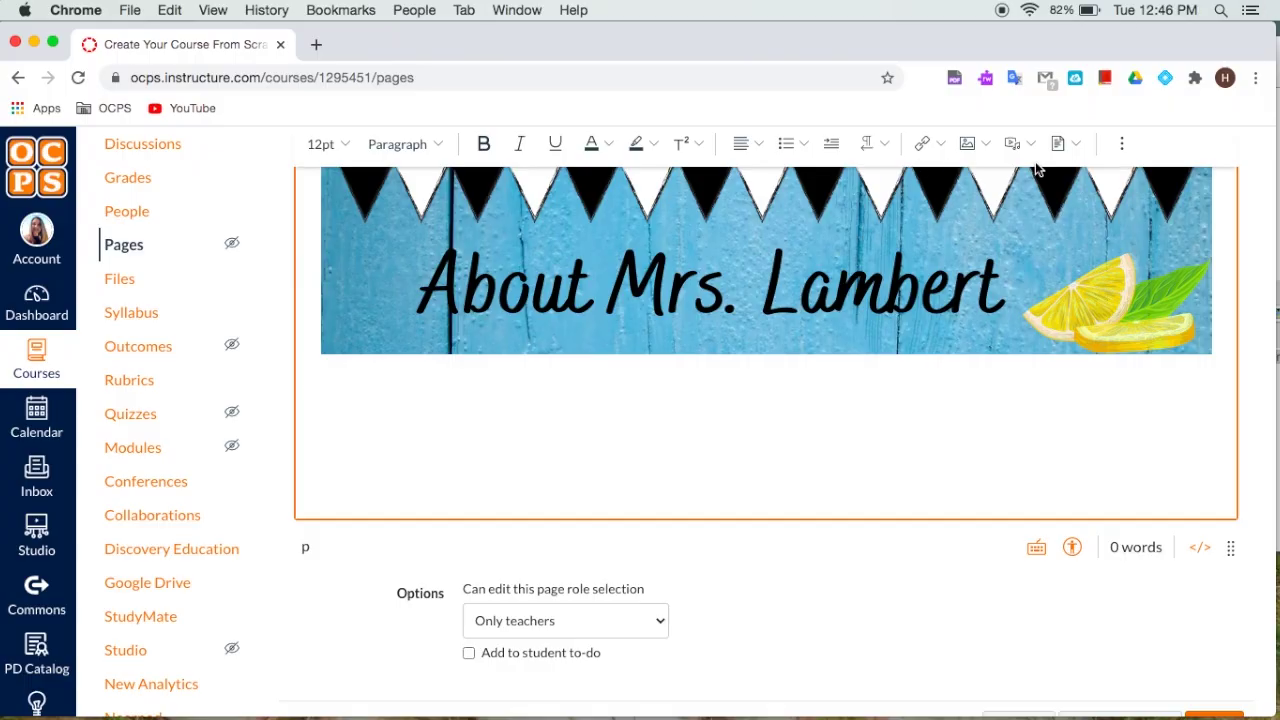
pyautogui.click(1121, 143)
pyautogui.click(1037, 182)
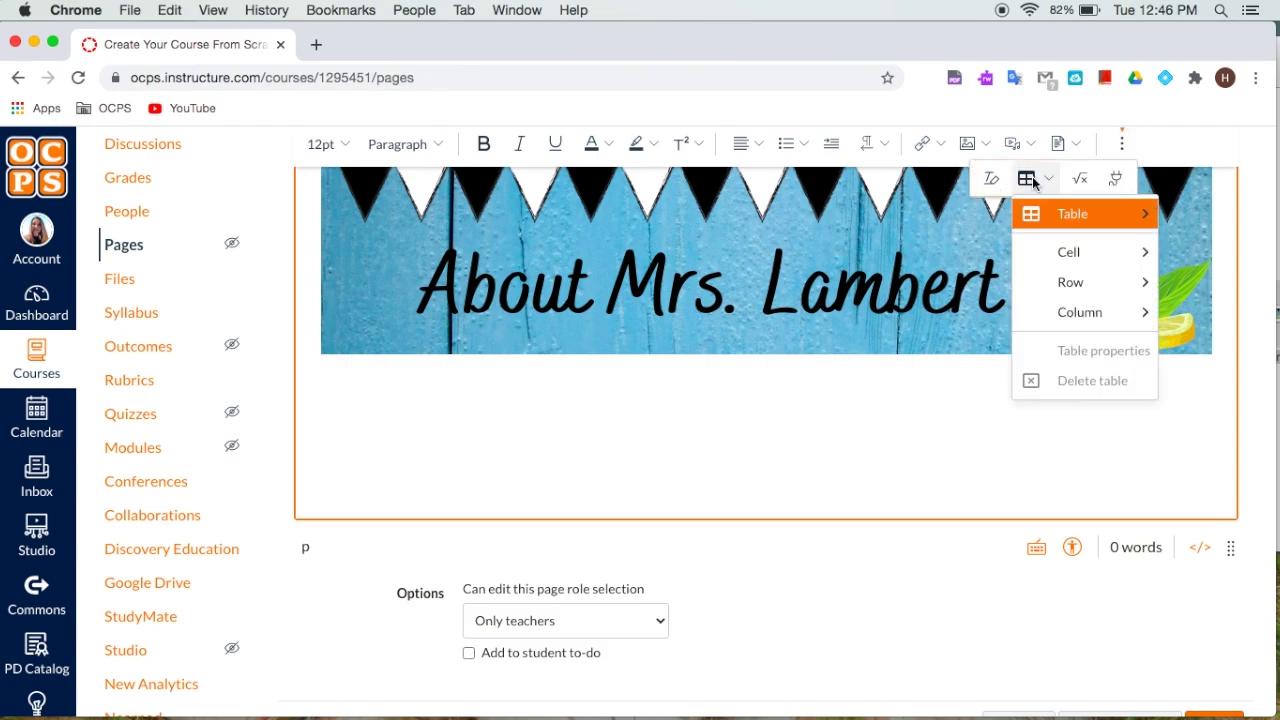
pyautogui.moveTo(1057, 214)
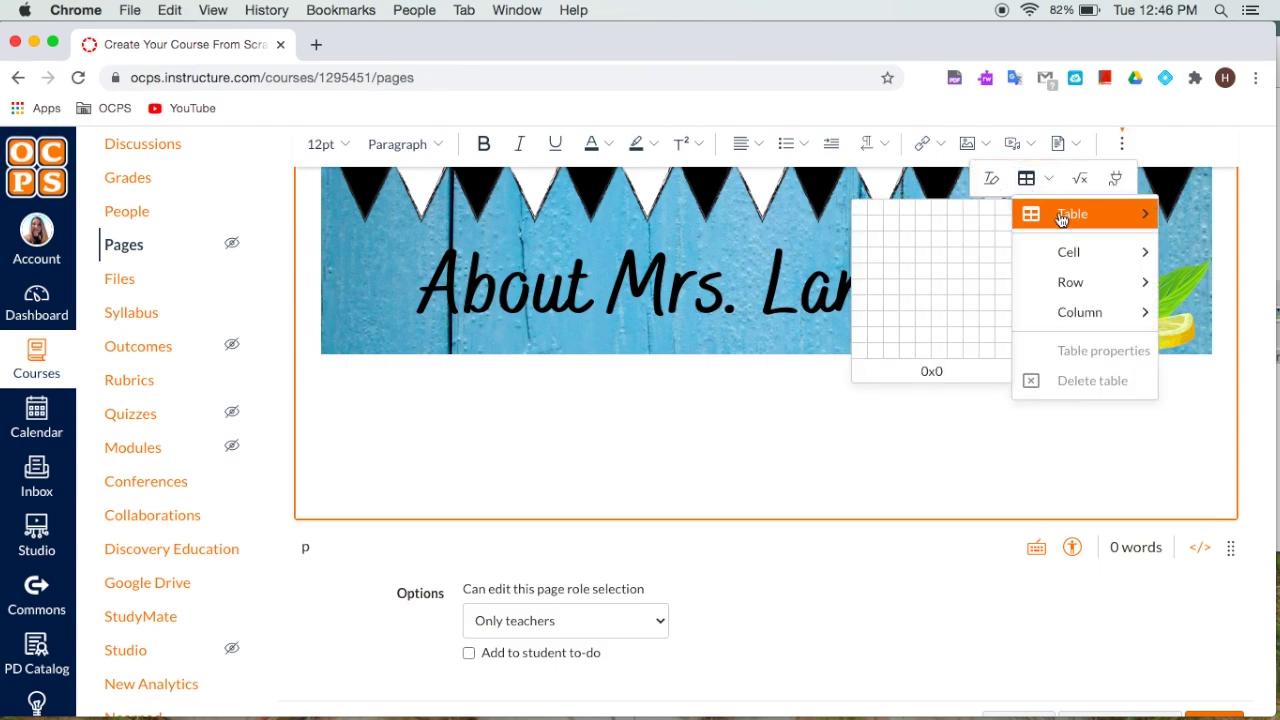
pyautogui.click(878, 207)
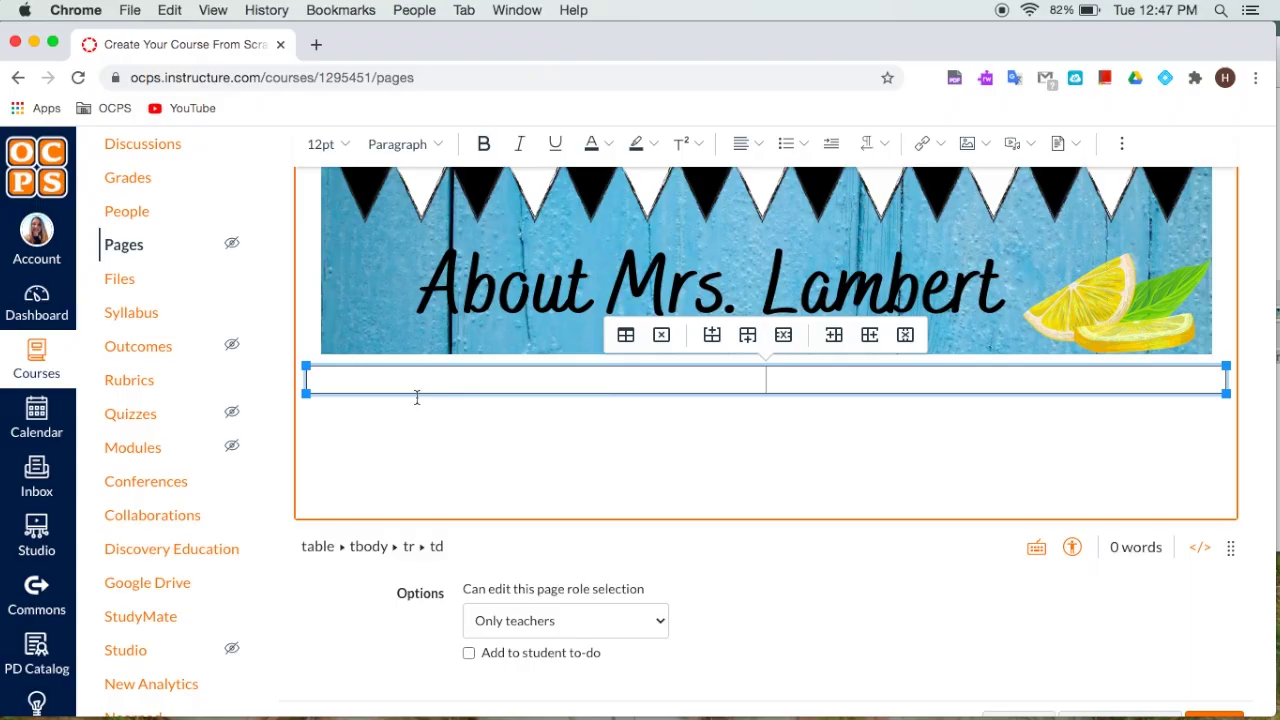
pyautogui.scroll(2, 420, 381)
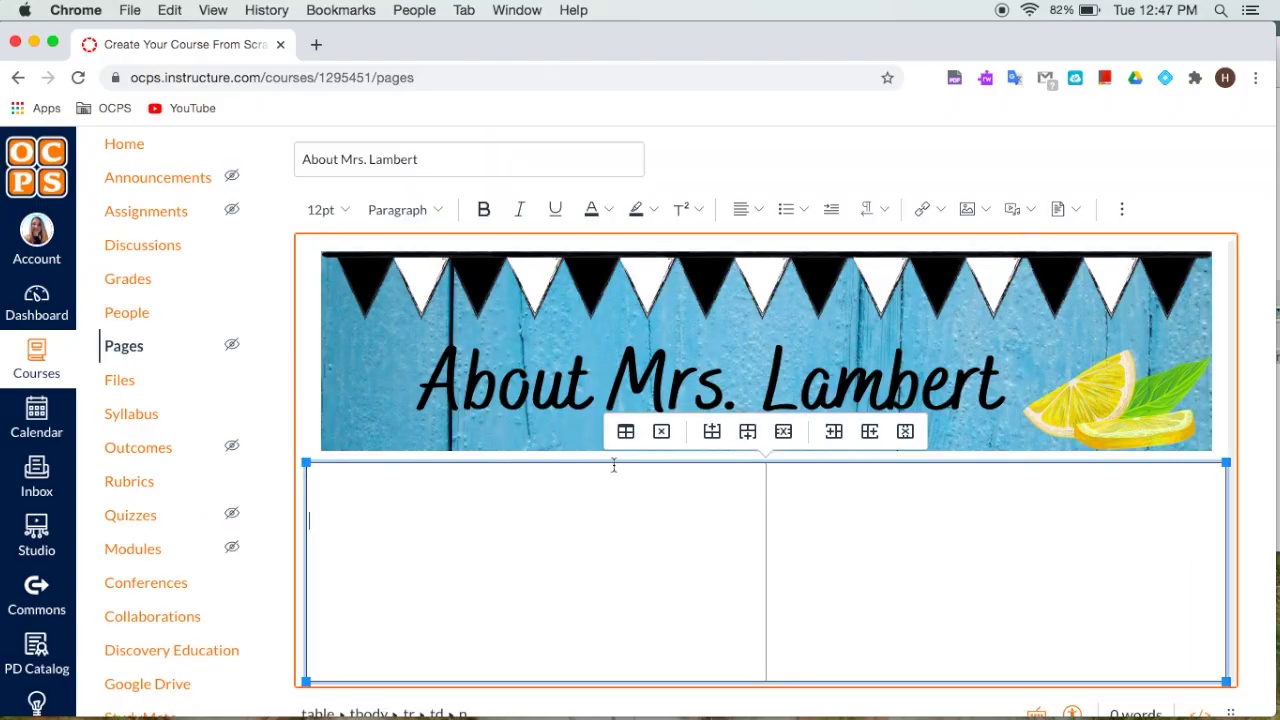
pyautogui.click(972, 208)
pyautogui.click(594, 518)
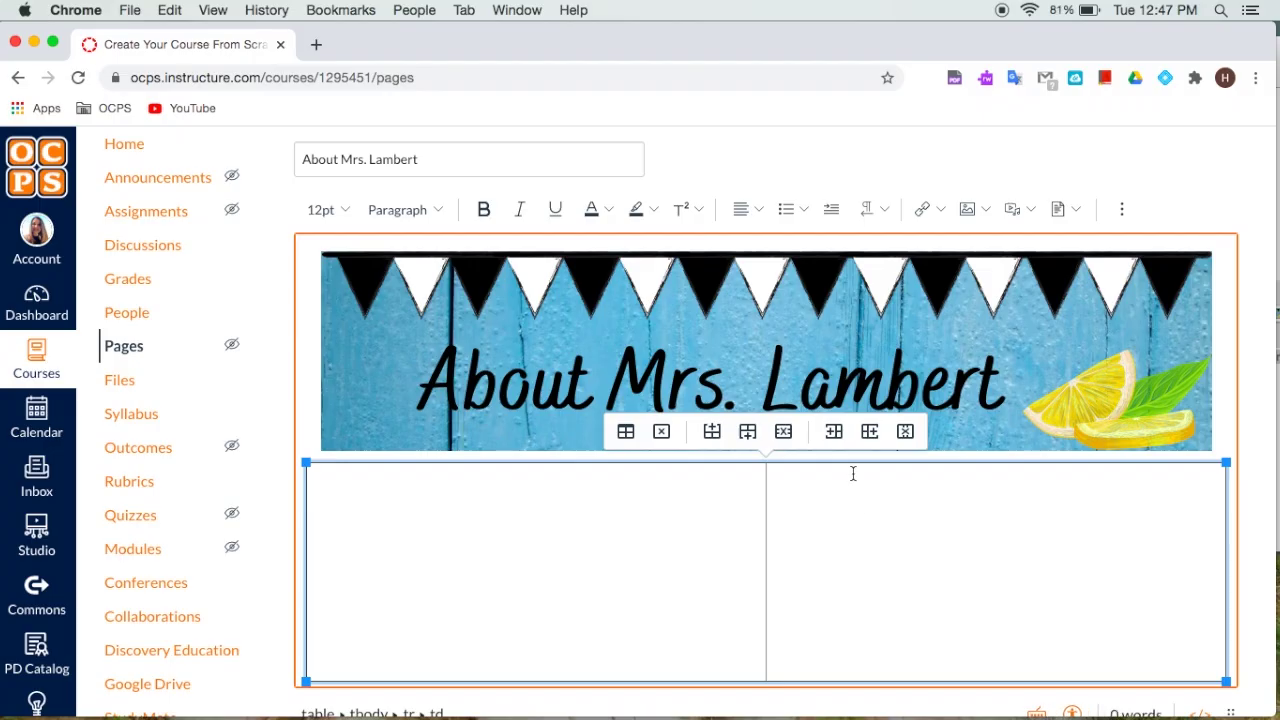
# - Insert the pennant divider from the course images below the table and save the page
pyautogui.scroll(-3, 868, 465)
pyautogui.click(1236, 495)
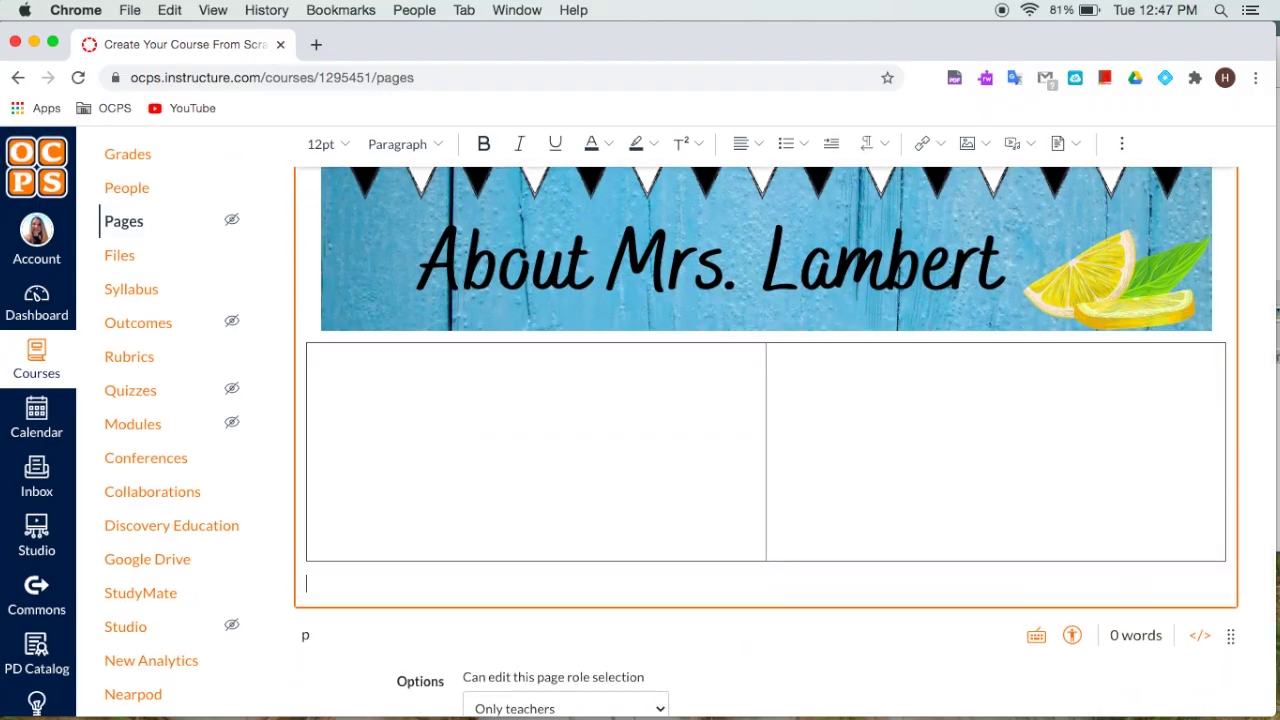
pyautogui.click(967, 144)
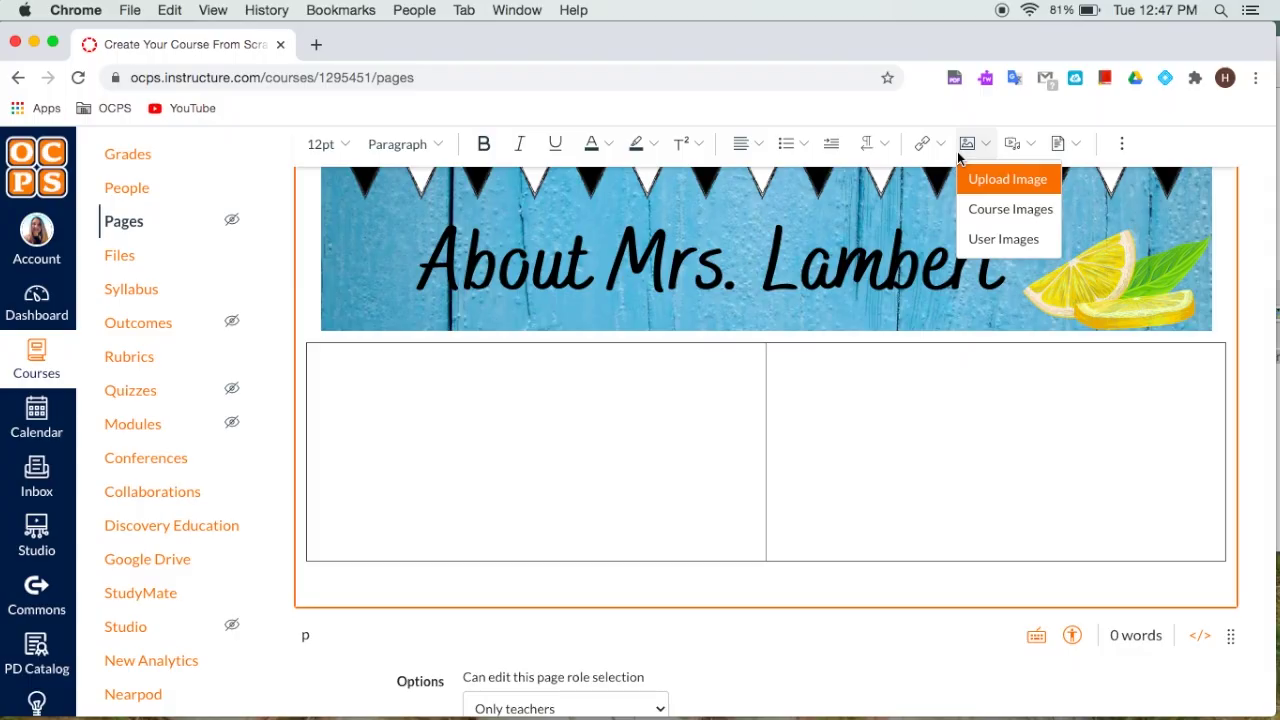
pyautogui.click(1008, 211)
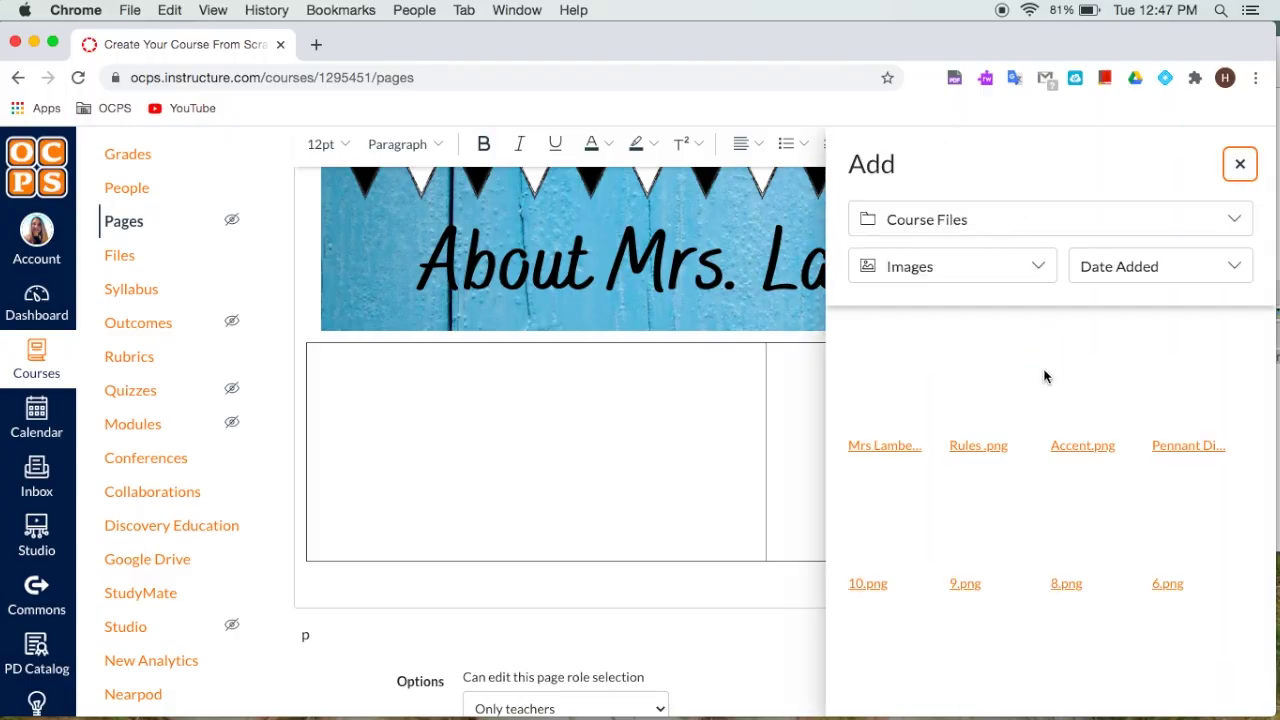
pyautogui.click(1188, 408)
pyautogui.scroll(-2, 940, 537)
pyautogui.scroll(4, 940, 537)
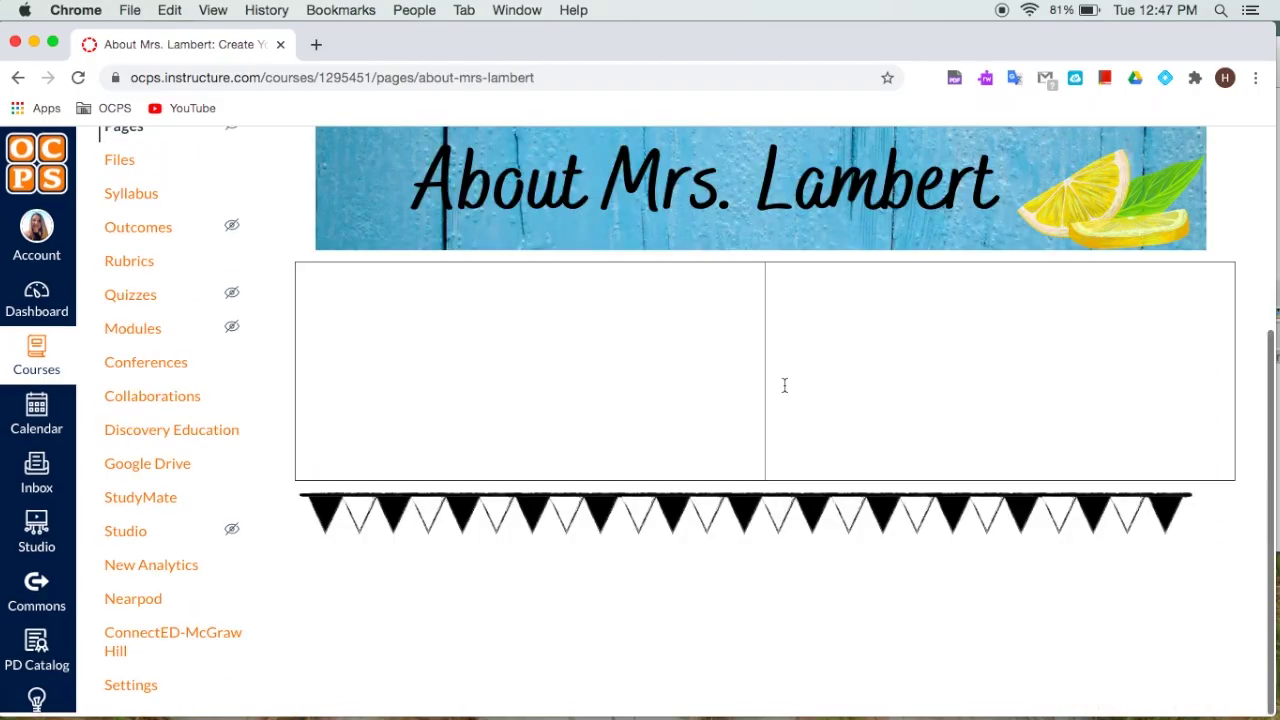
pyautogui.scroll(5, 783, 383)
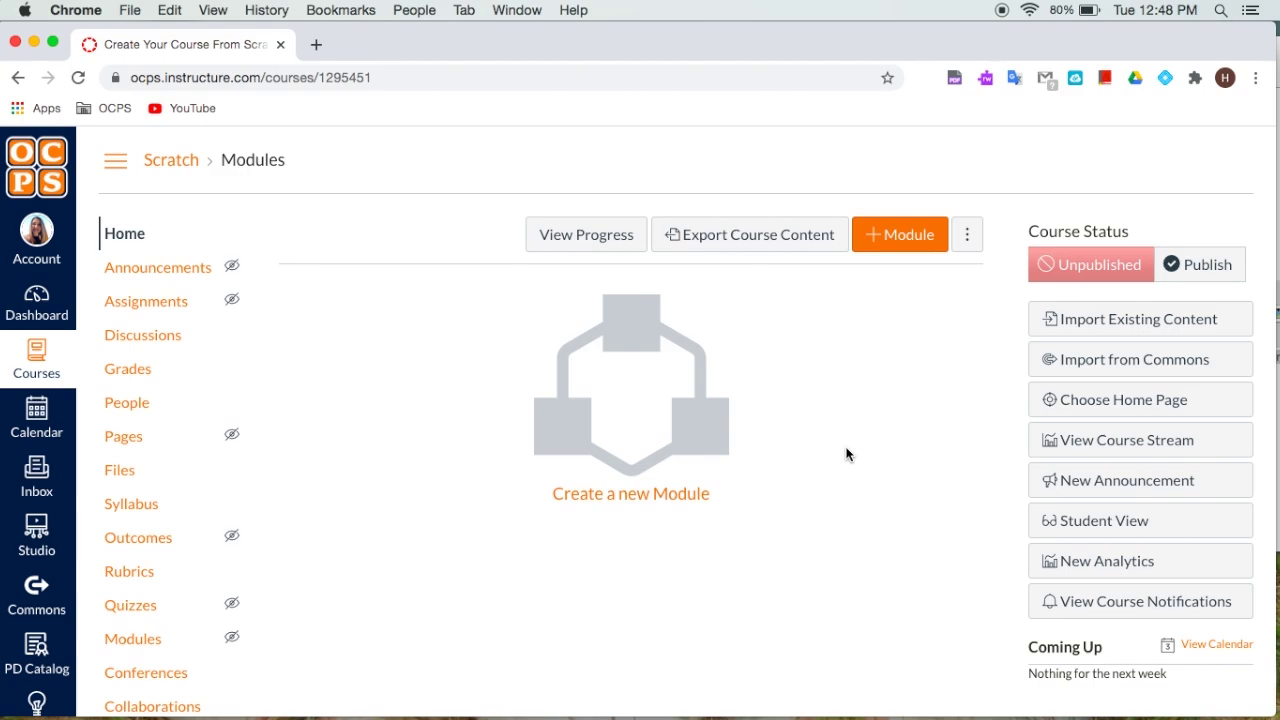
# - Publish all three course pages and set Home Page as the front page
pyautogui.click(134, 441)
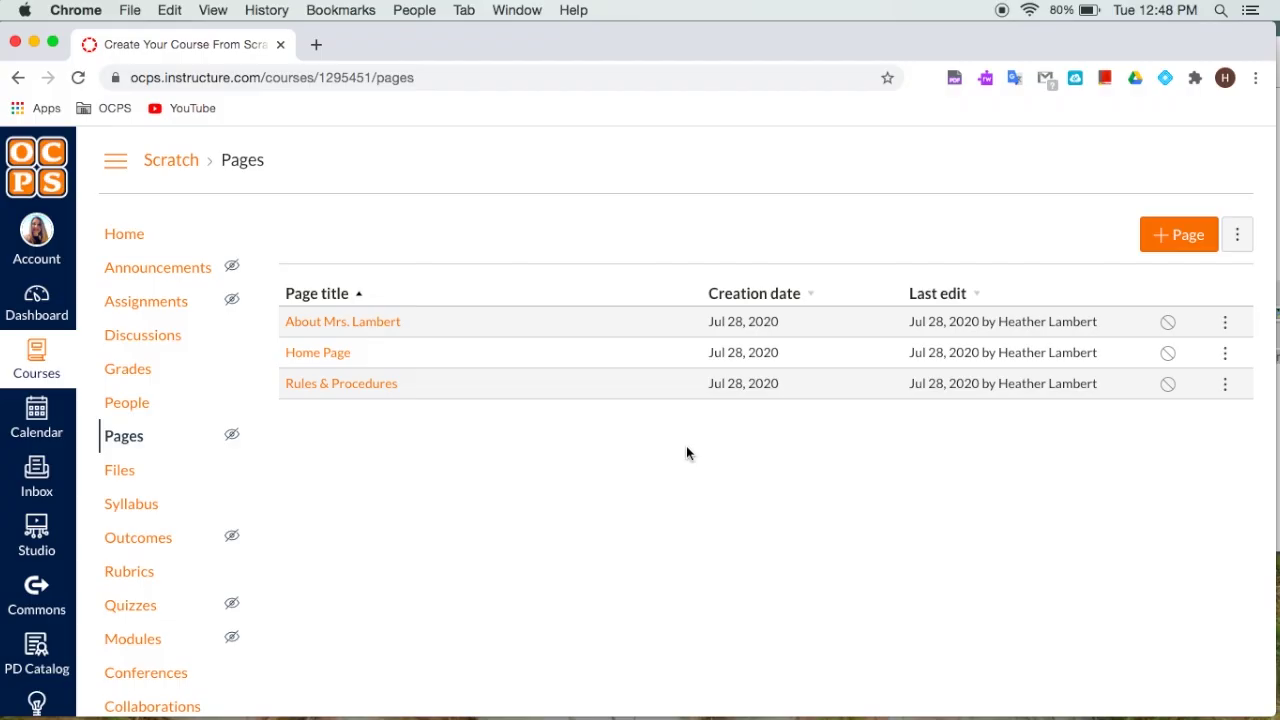
pyautogui.click(1167, 325)
pyautogui.click(1168, 355)
pyautogui.click(1167, 386)
pyautogui.click(1226, 354)
pyautogui.click(1218, 465)
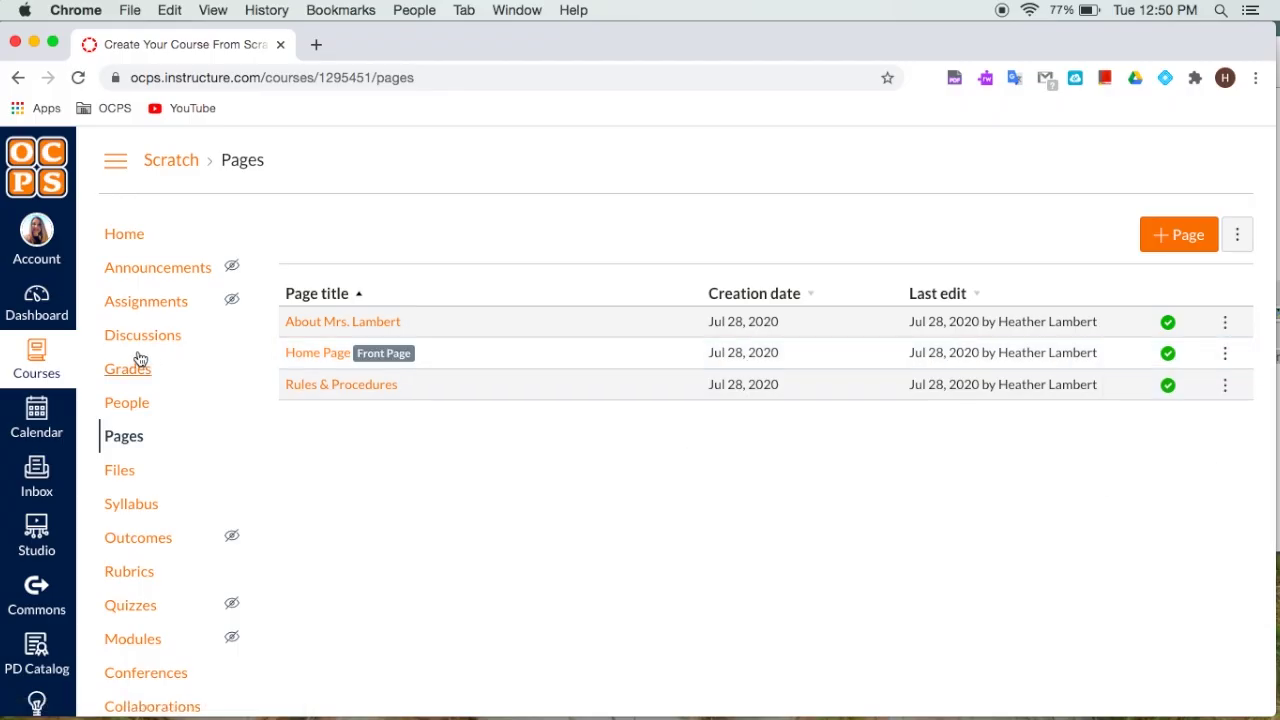
# - Set the course home page to display the Pages Front Page and save the choice
pyautogui.click(124, 240)
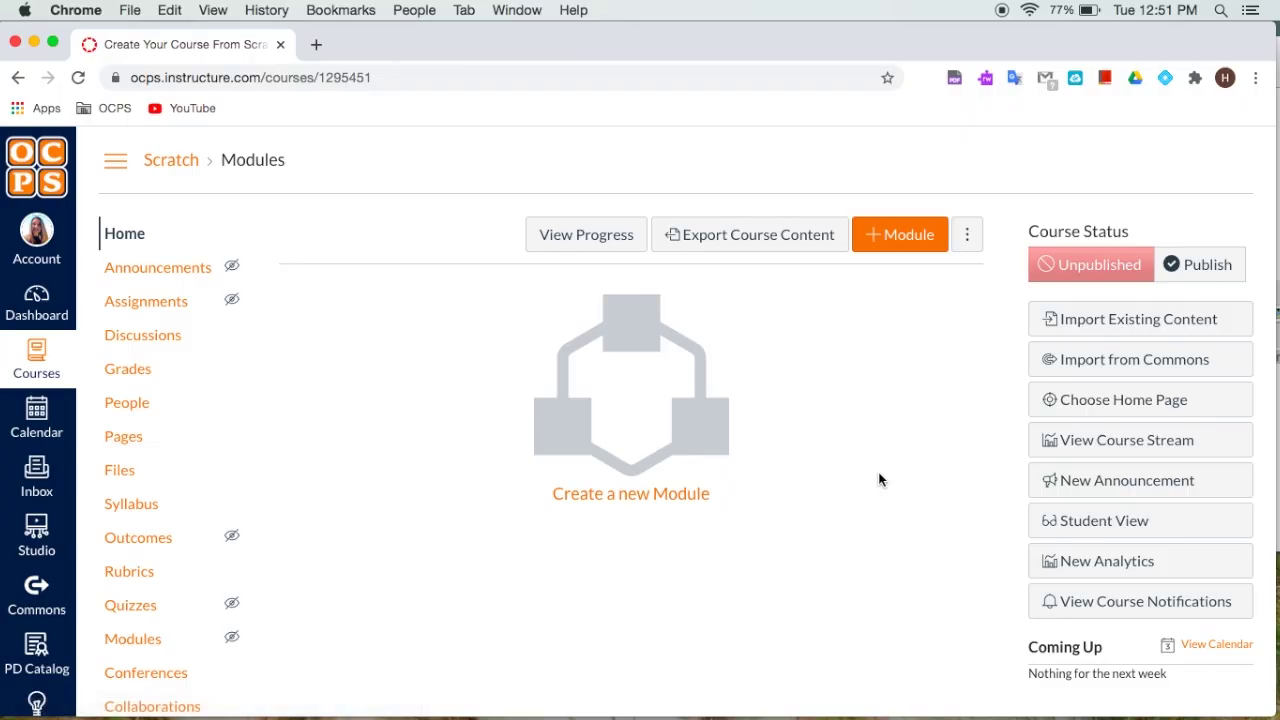
pyautogui.click(1135, 405)
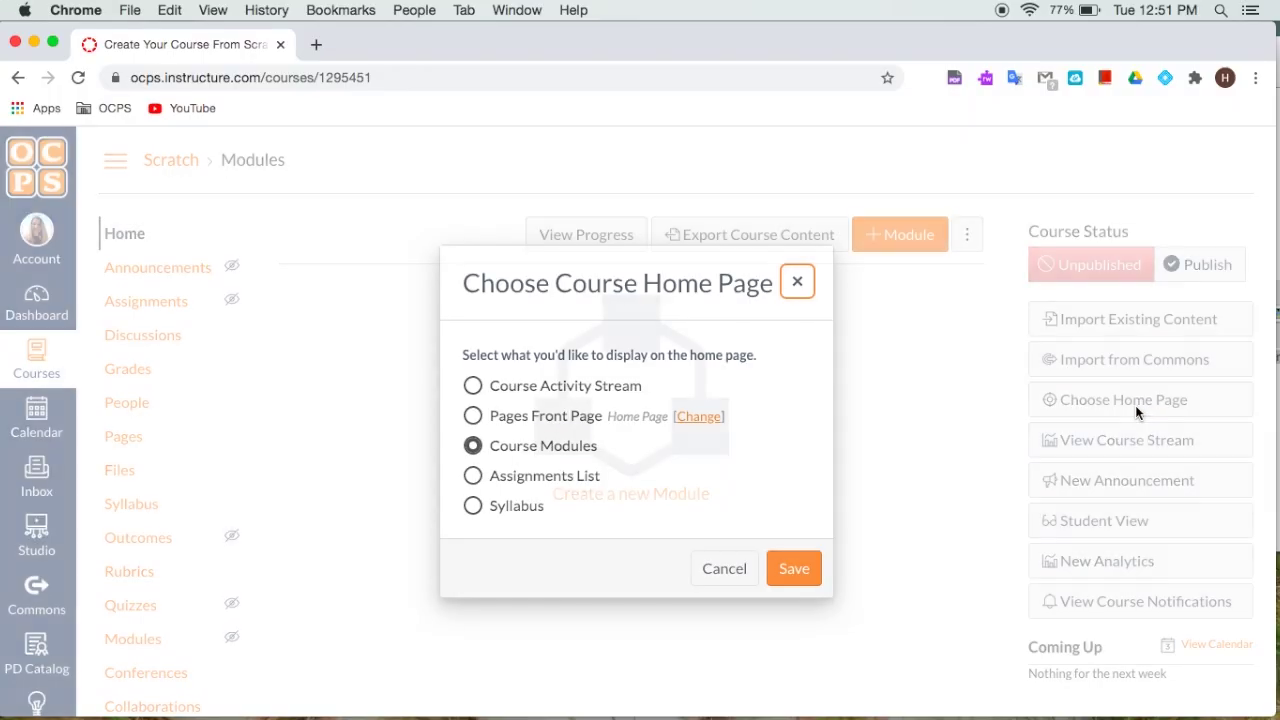
pyautogui.click(472, 416)
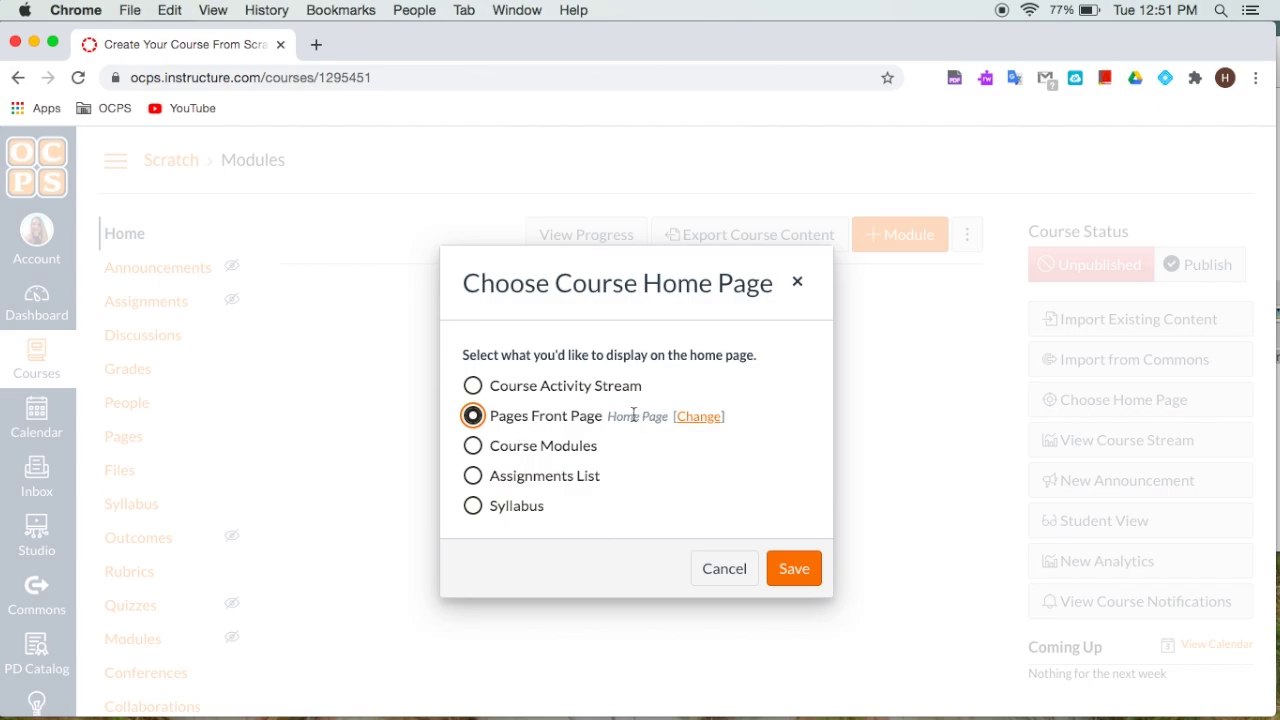
pyautogui.click(788, 568)
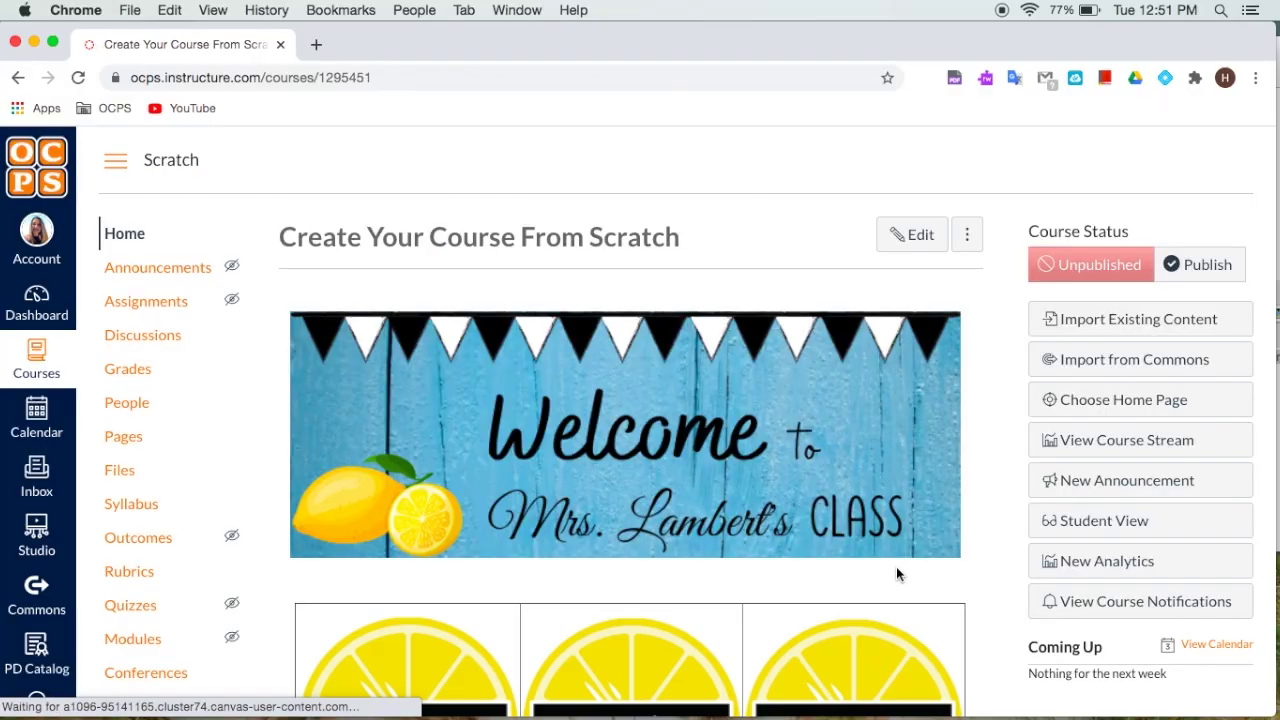
# - Look over the course home page, from the welcome banner and lemon buttons down to the schedule table and pennant dividers
pyautogui.scroll(-3, 896, 570)
pyautogui.scroll(-5, 896, 572)
pyautogui.scroll(6, 896, 572)
pyautogui.scroll(-8, 896, 572)
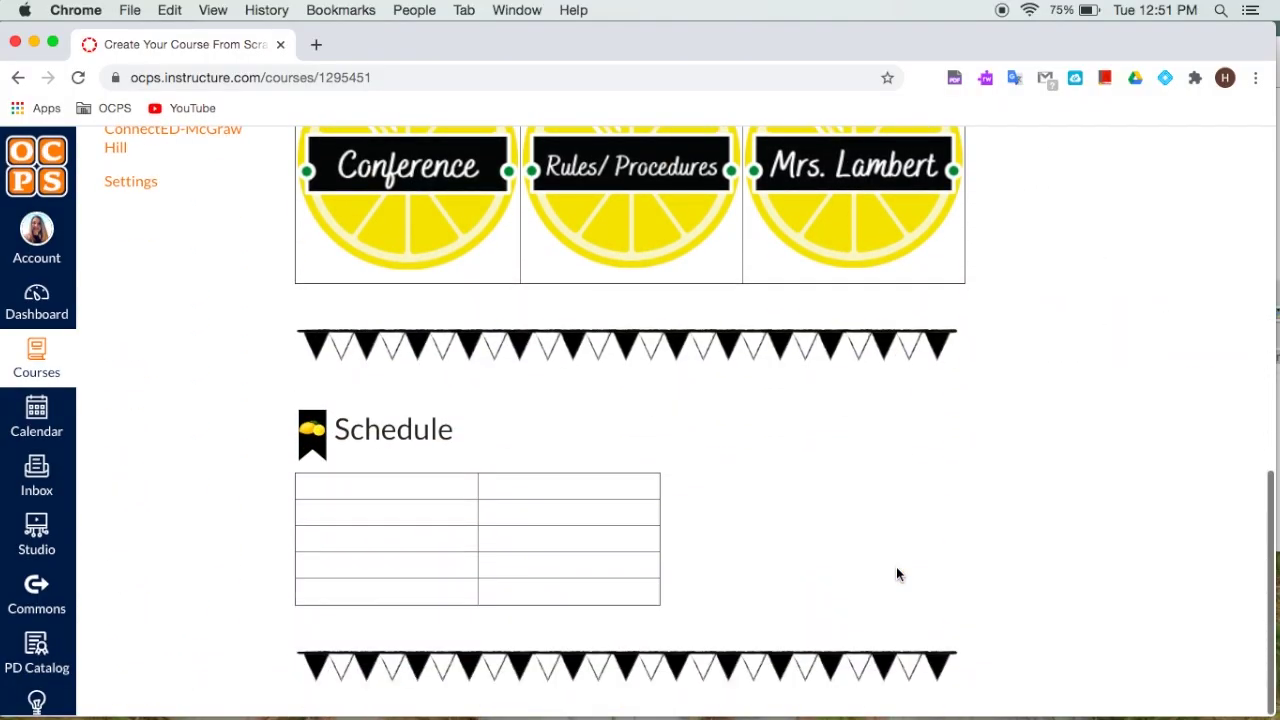
pyautogui.scroll(10, 896, 572)
pyautogui.scroll(-2, 896, 572)
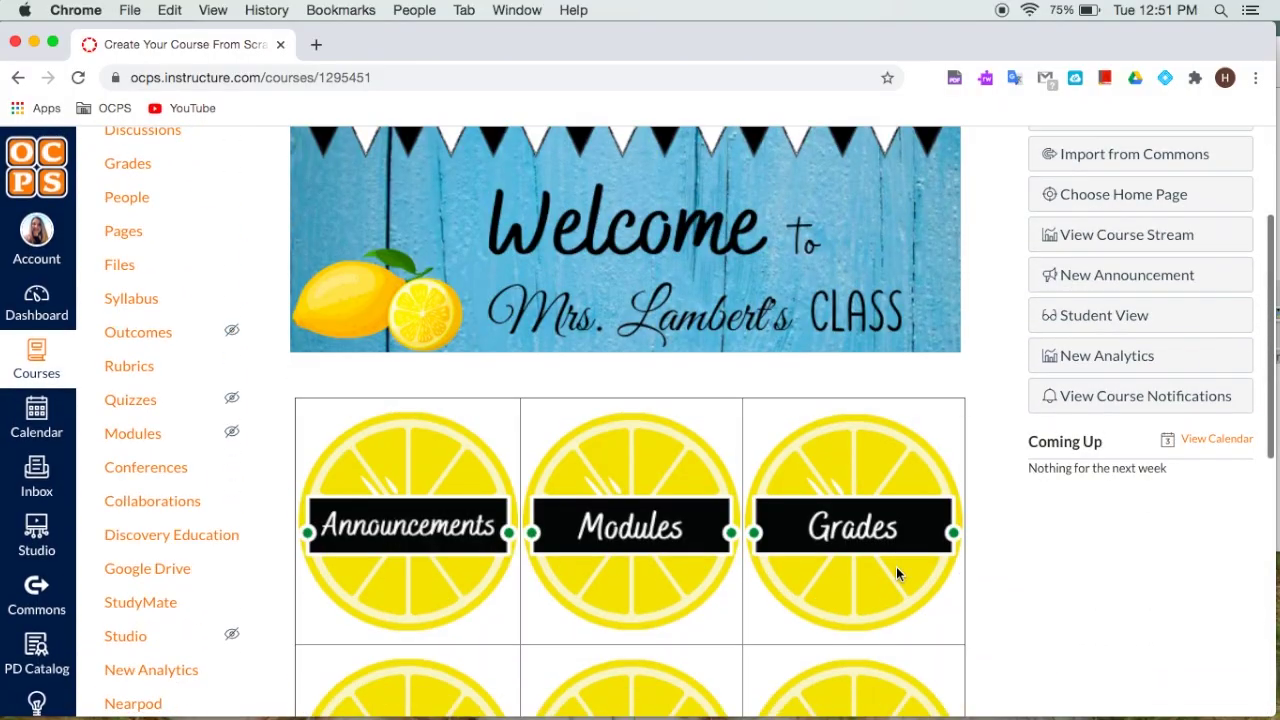
pyautogui.scroll(-1, 896, 566)
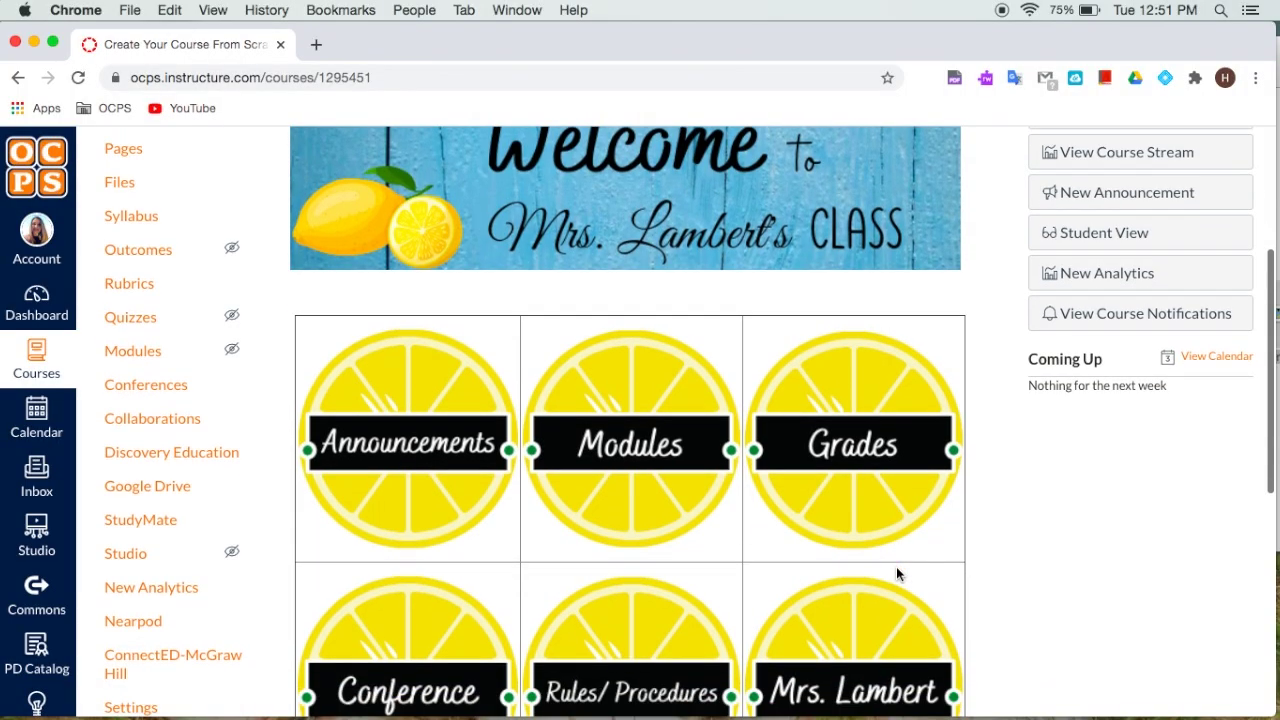
pyautogui.scroll(3, 710, 460)
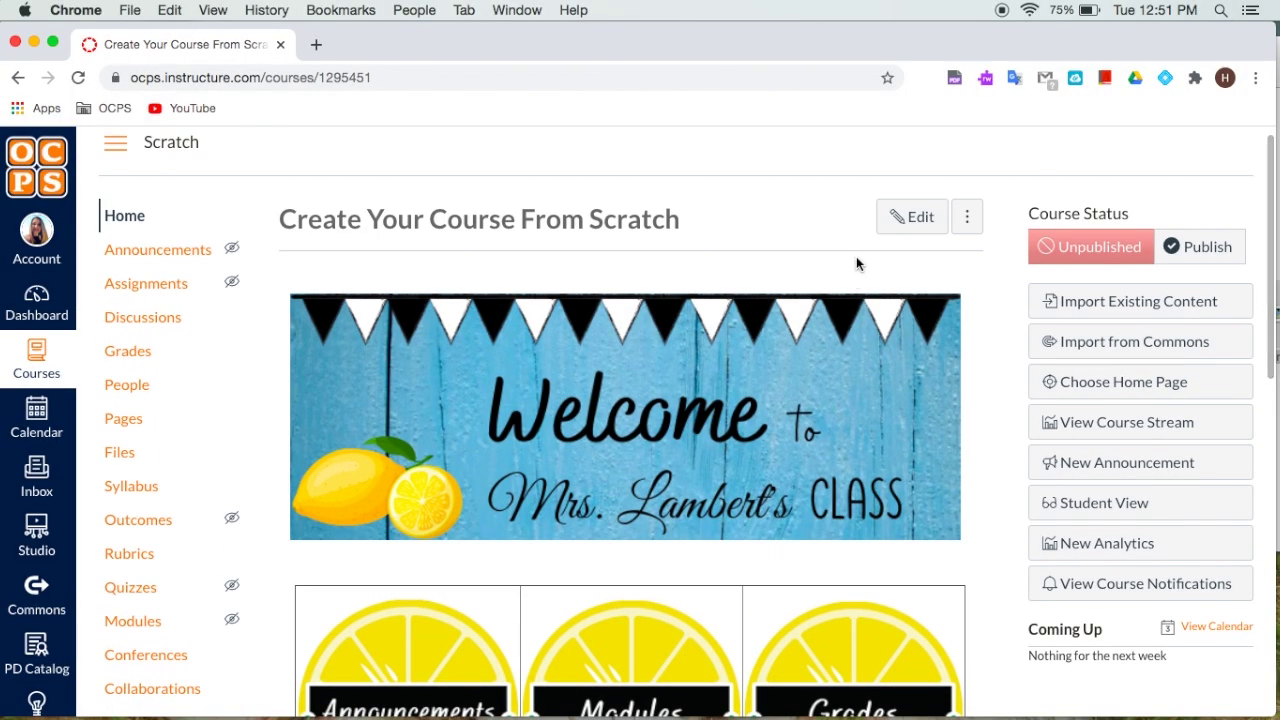
# - Open the course's Home Page for editing and enlarge the content editor's height
pyautogui.click(912, 219)
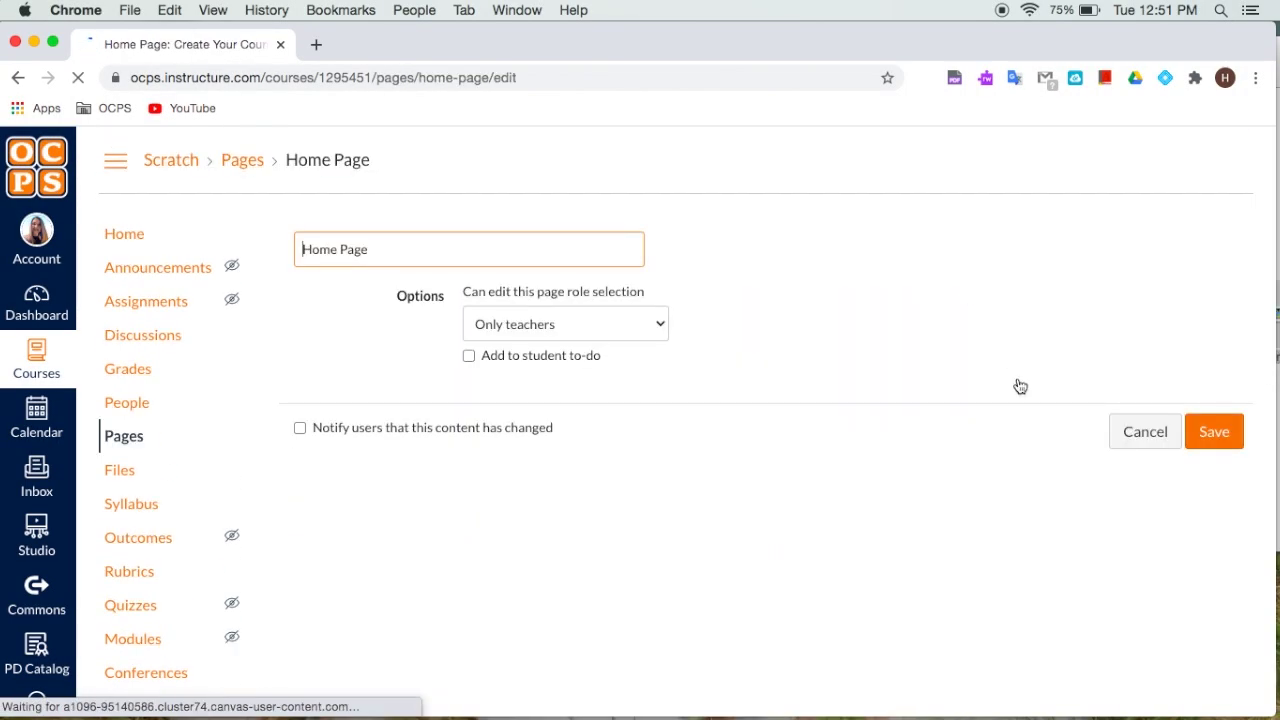
pyautogui.scroll(-3, 913, 480)
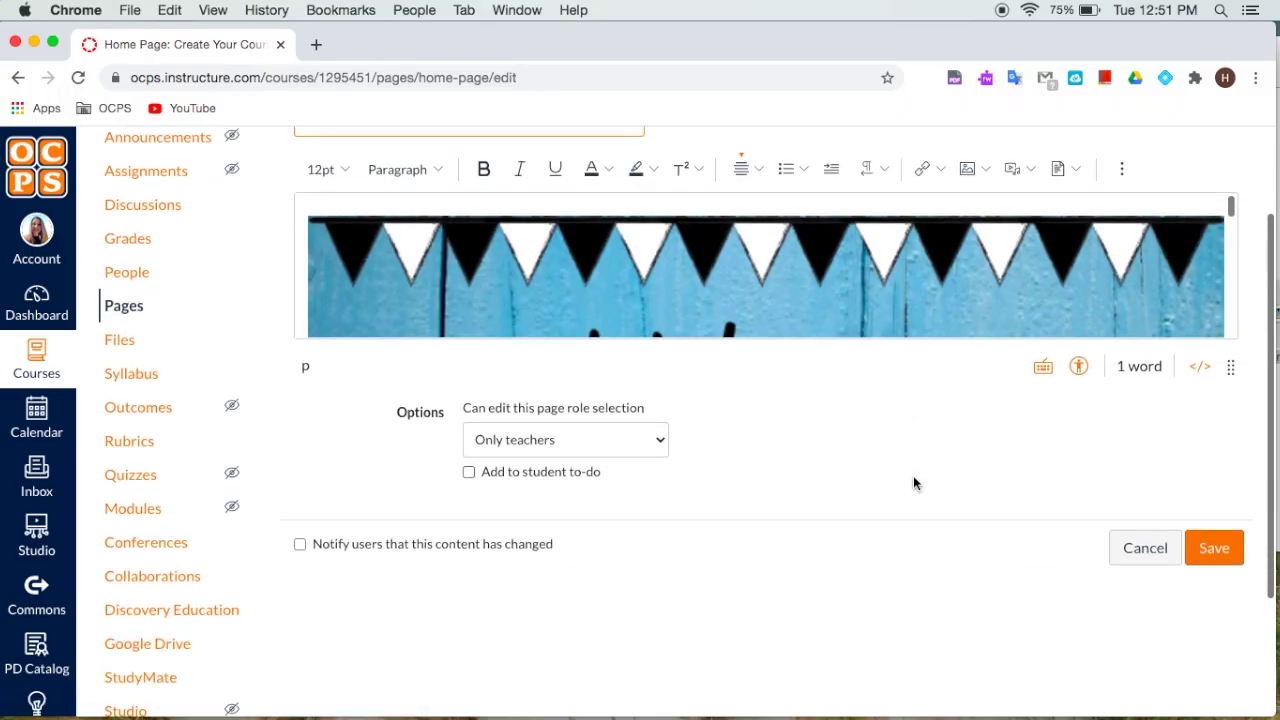
pyautogui.moveTo(1230, 366); pyautogui.dragTo(1231, 366)
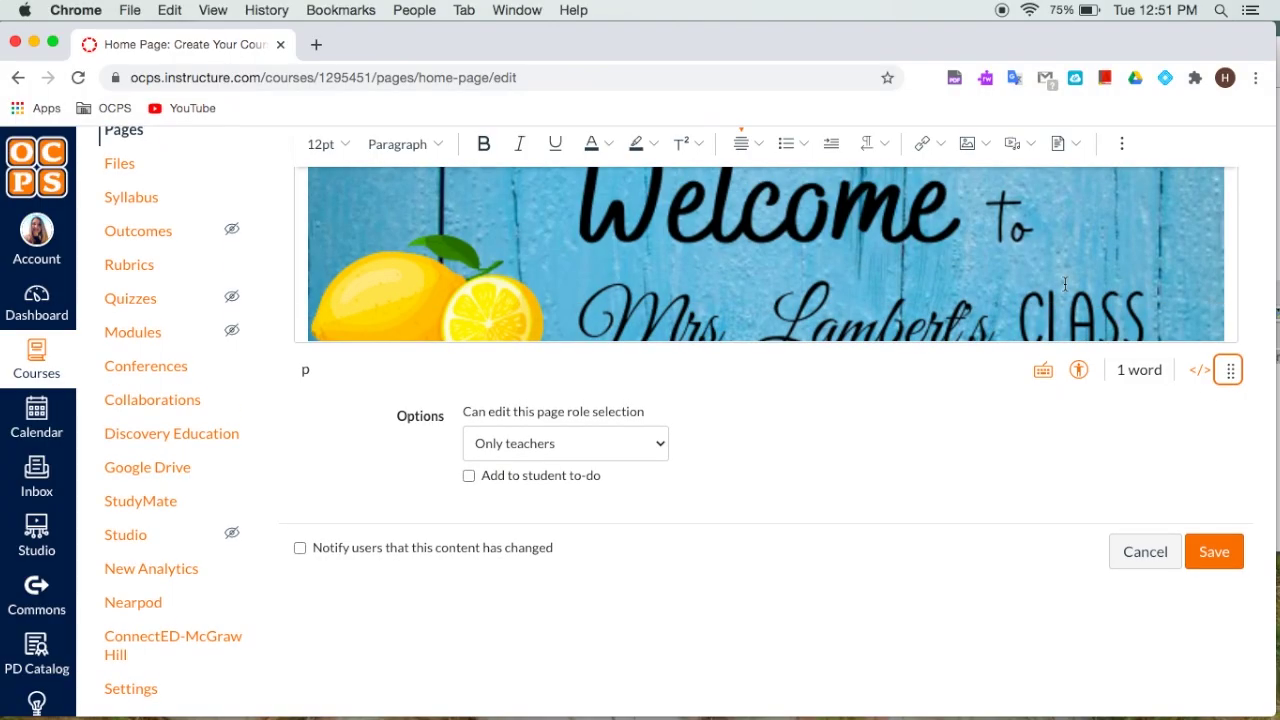
pyautogui.scroll(4, 1065, 284)
pyautogui.scroll(-5, 989, 400)
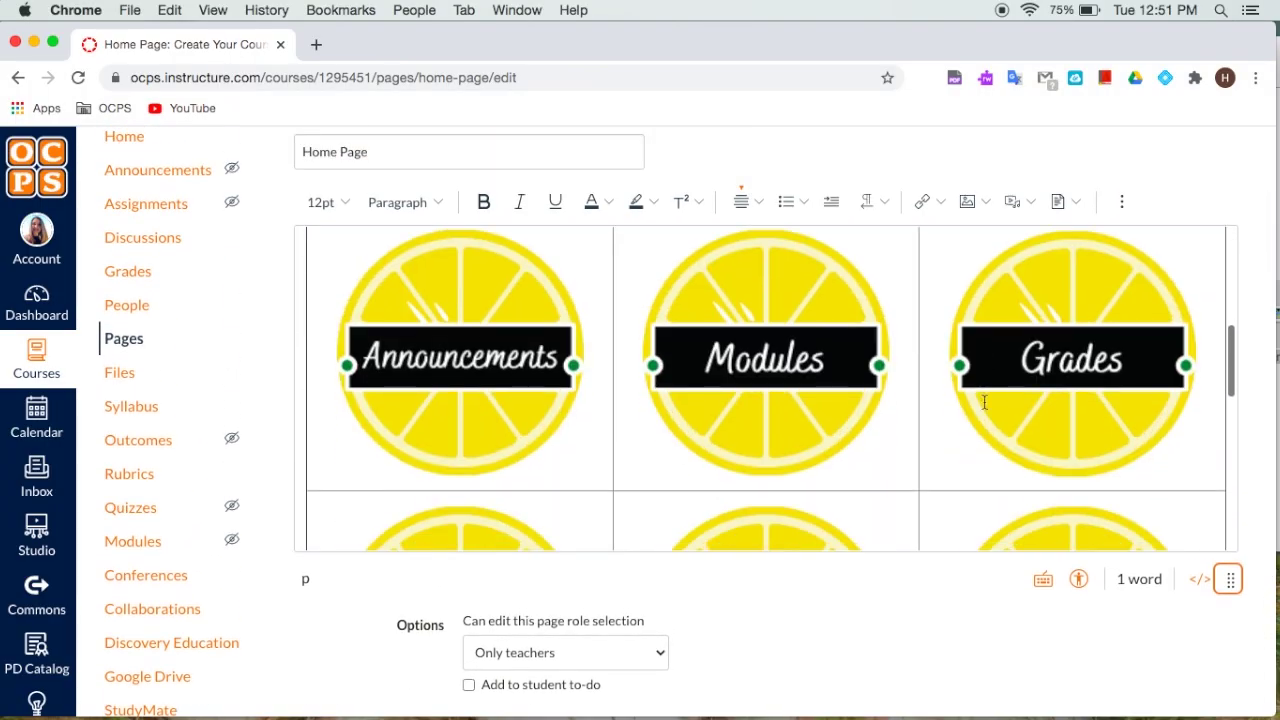
# - Link the Announcements lemon image to the course navigation's Announcements area
pyautogui.click(433, 443)
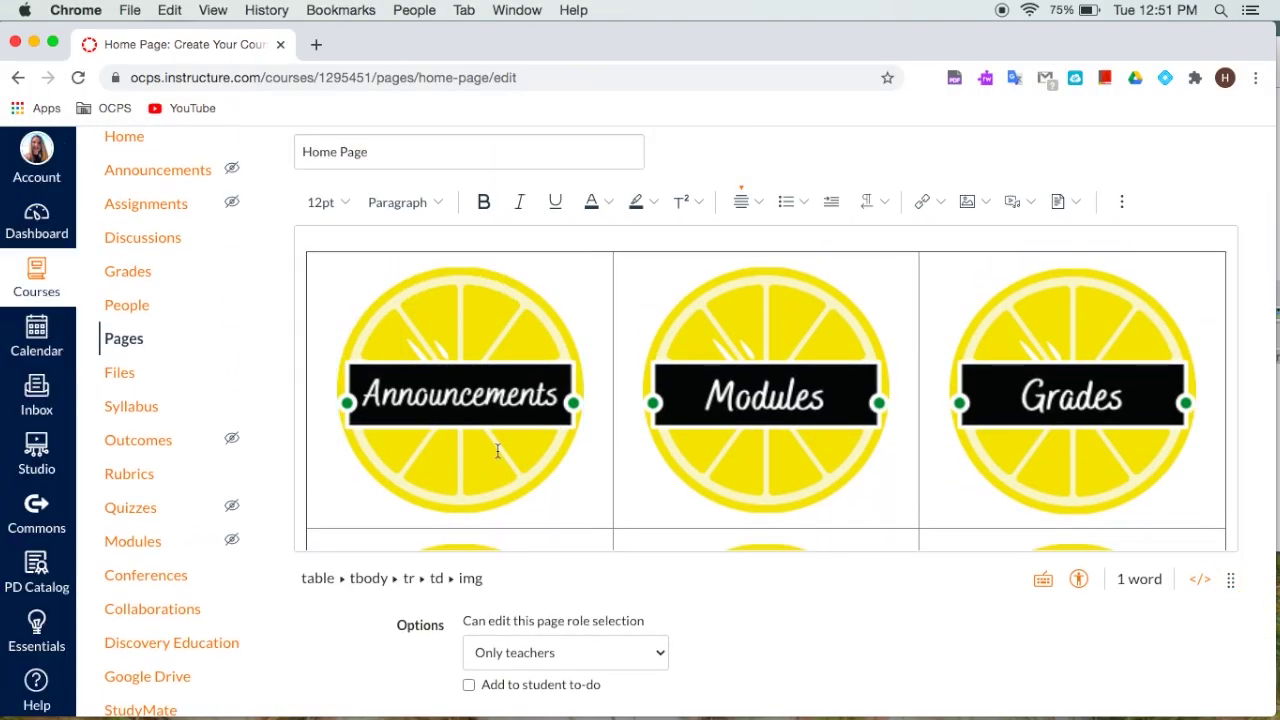
pyautogui.click(476, 420)
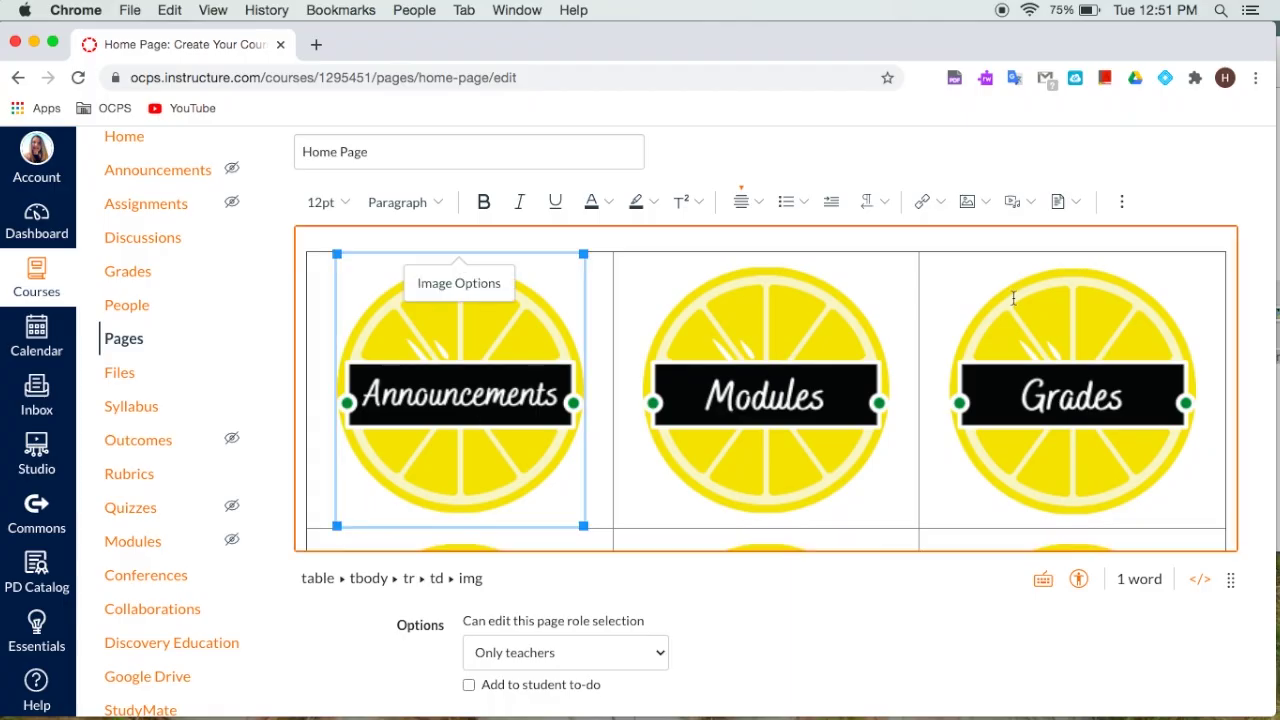
pyautogui.click(940, 204)
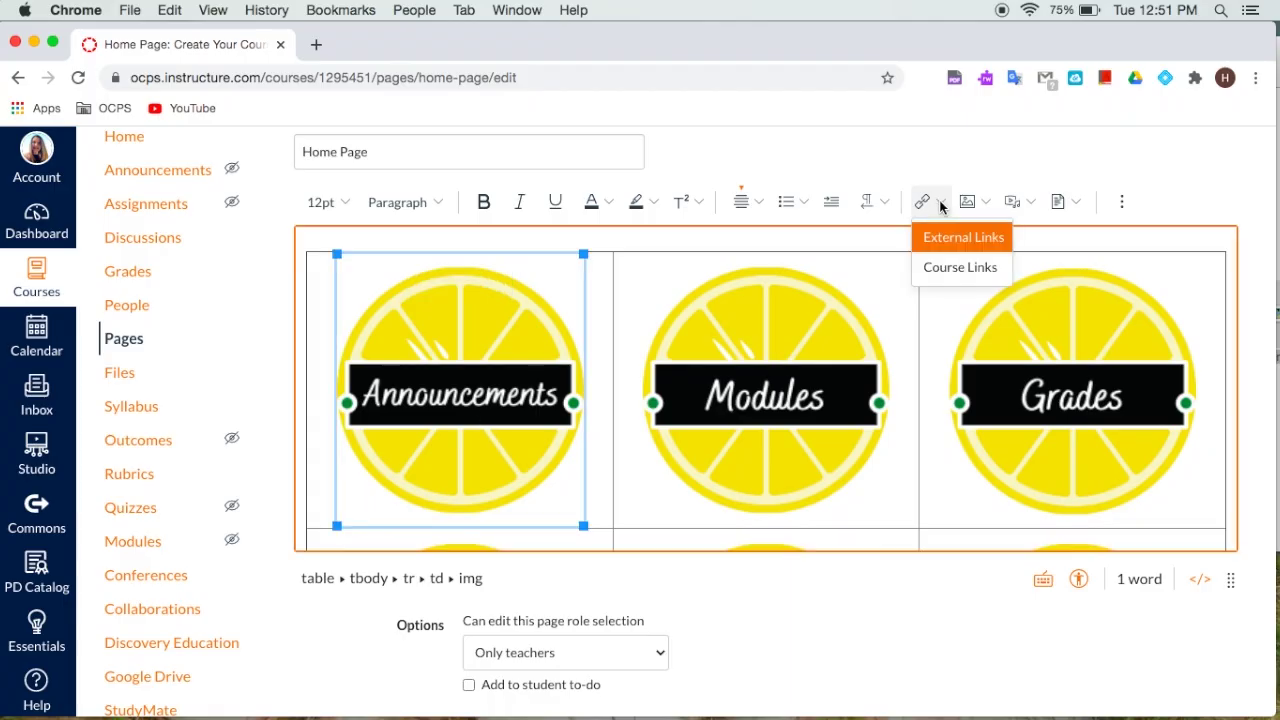
pyautogui.click(957, 268)
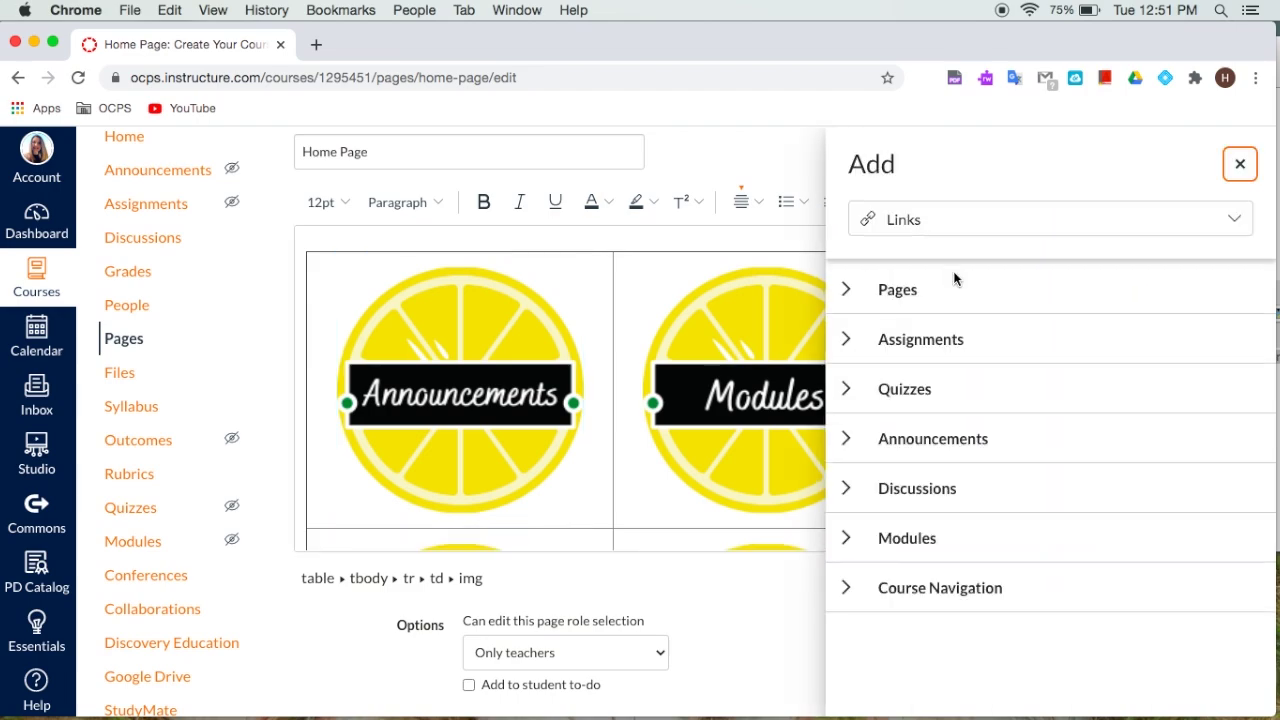
pyautogui.click(848, 440)
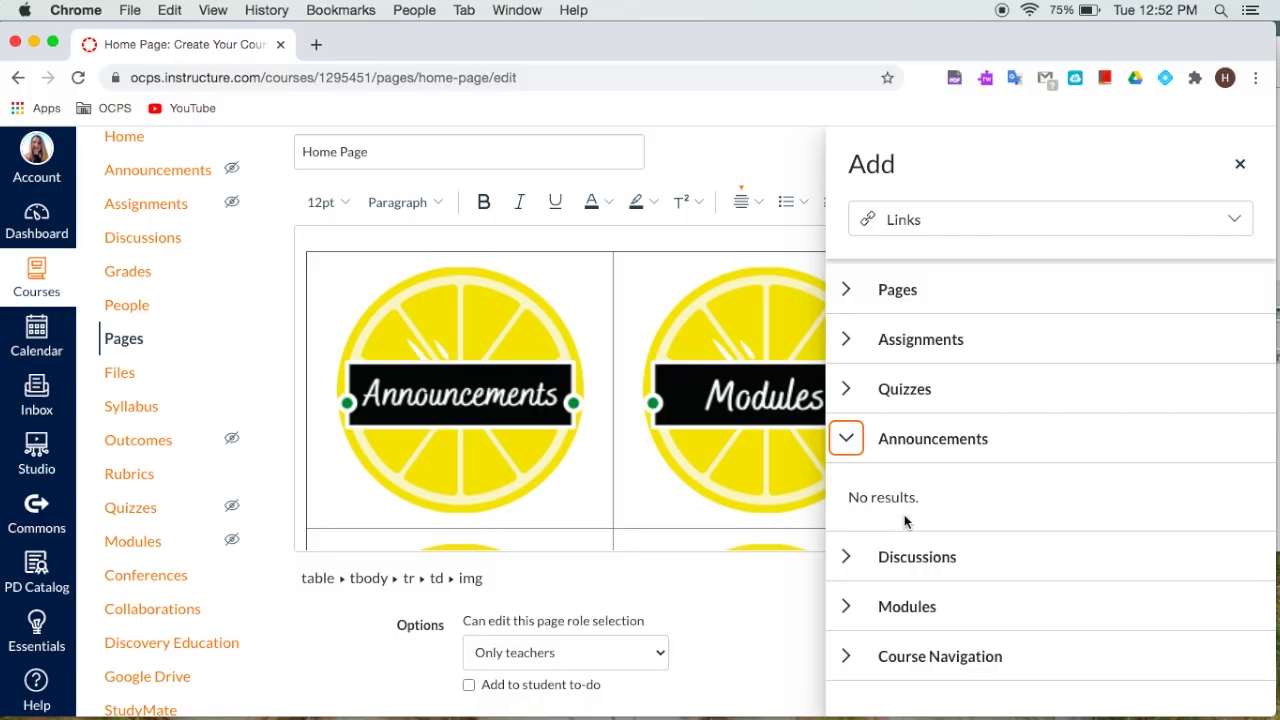
pyautogui.click(846, 438)
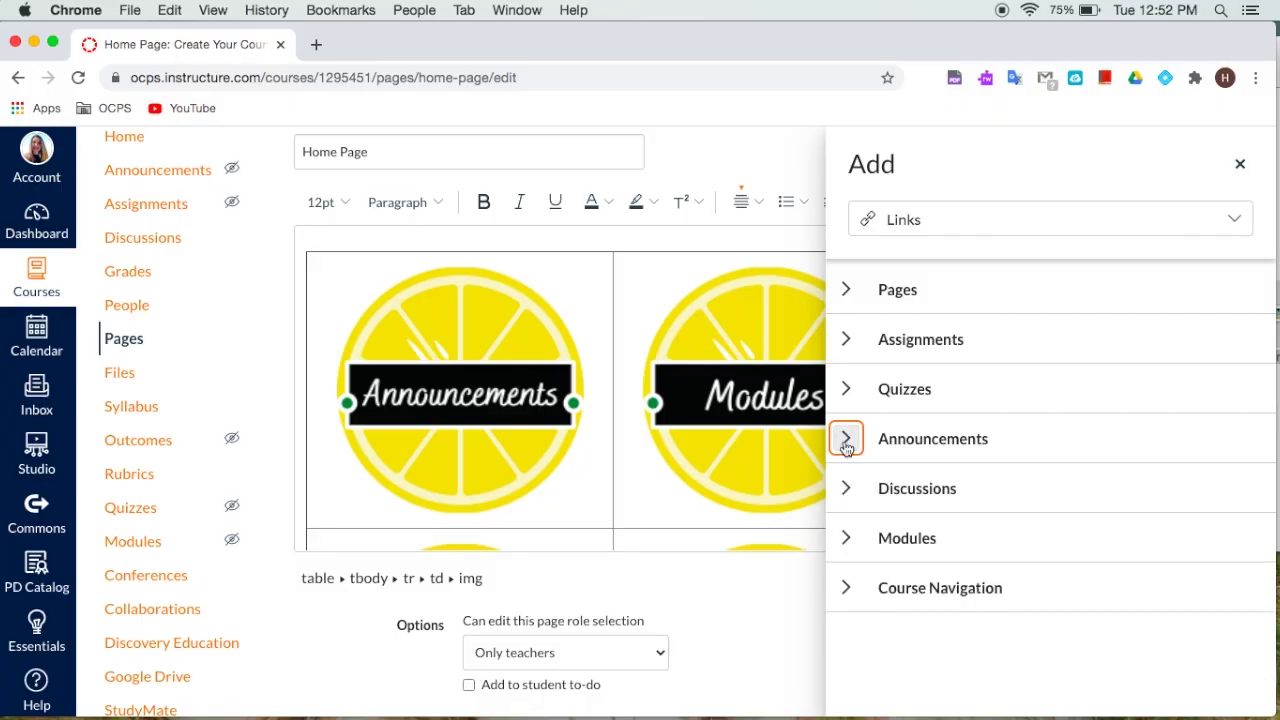
pyautogui.click(848, 593)
pyautogui.scroll(-3, 974, 589)
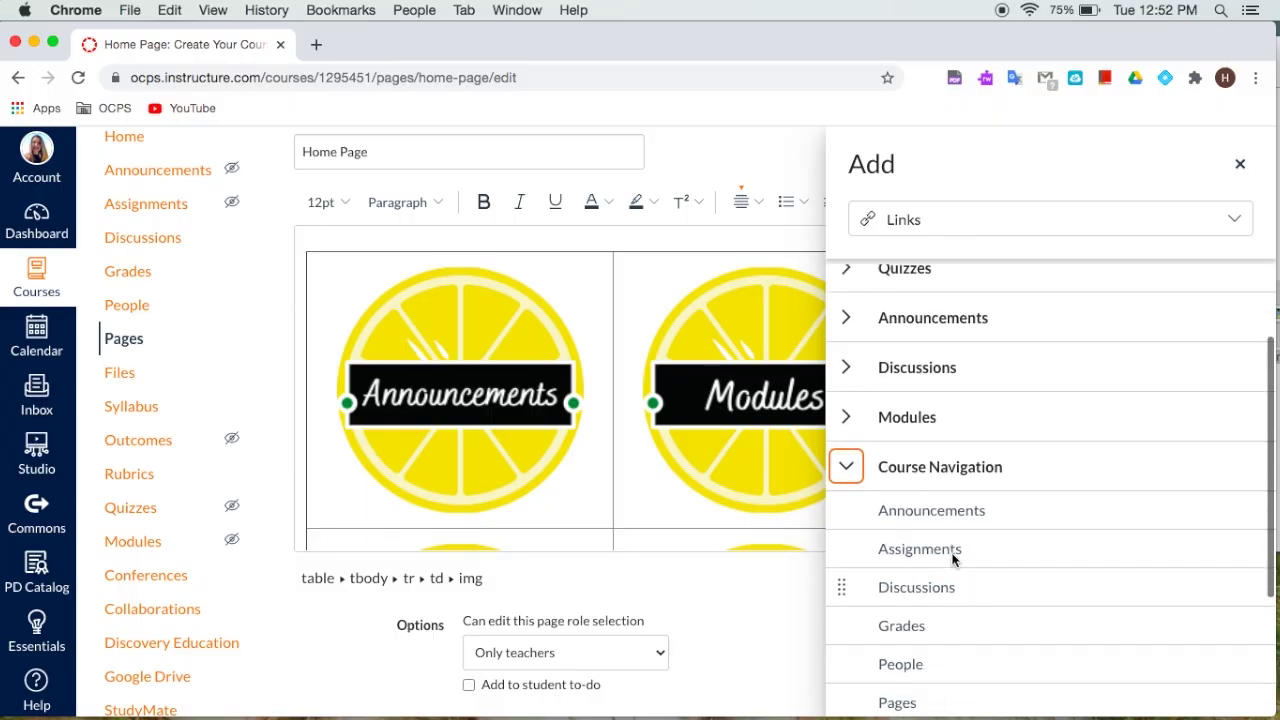
pyautogui.click(928, 508)
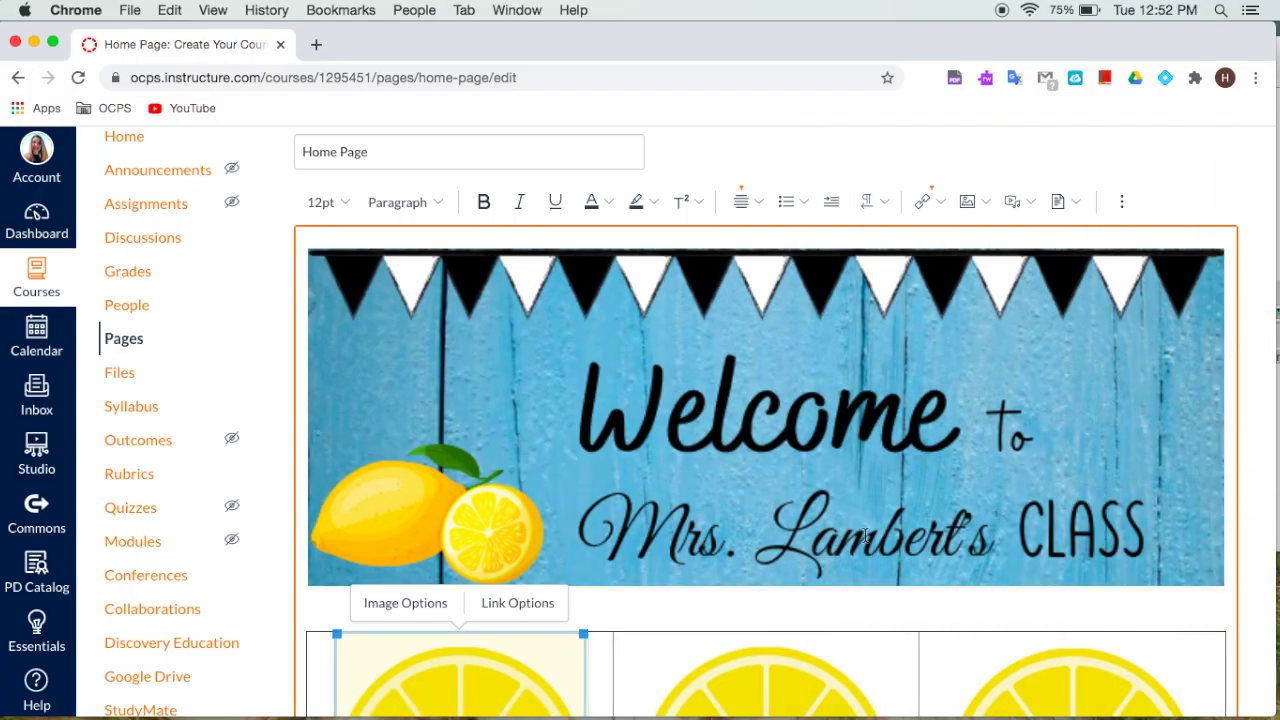
# - Link the Modules lemon image to Modules in the course navigation links
pyautogui.scroll(-3, 866, 537)
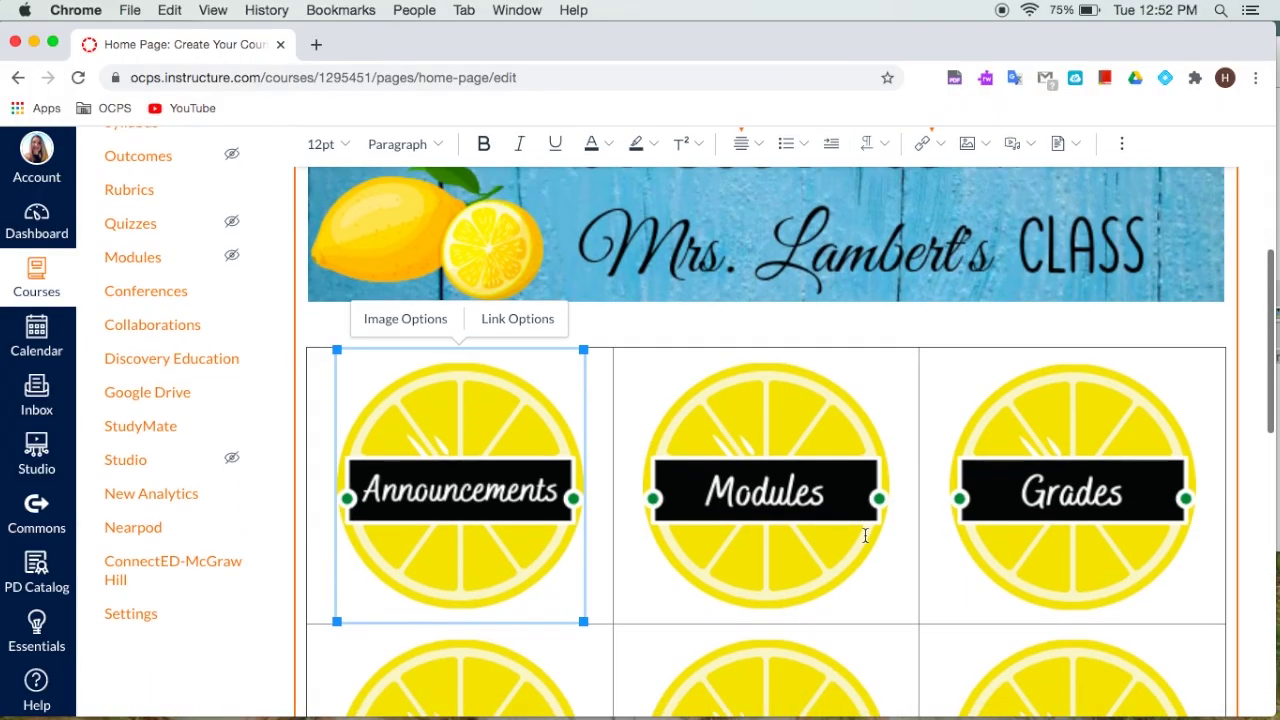
pyautogui.click(784, 515)
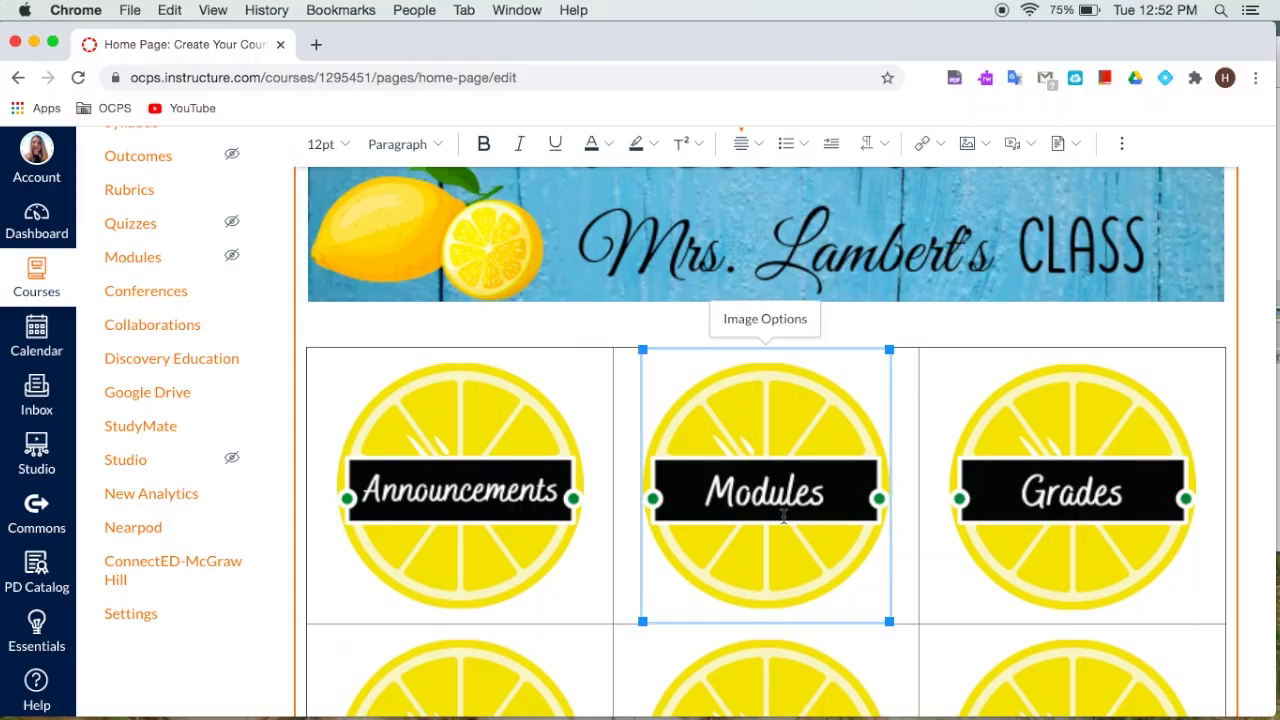
pyautogui.click(926, 143)
pyautogui.click(959, 207)
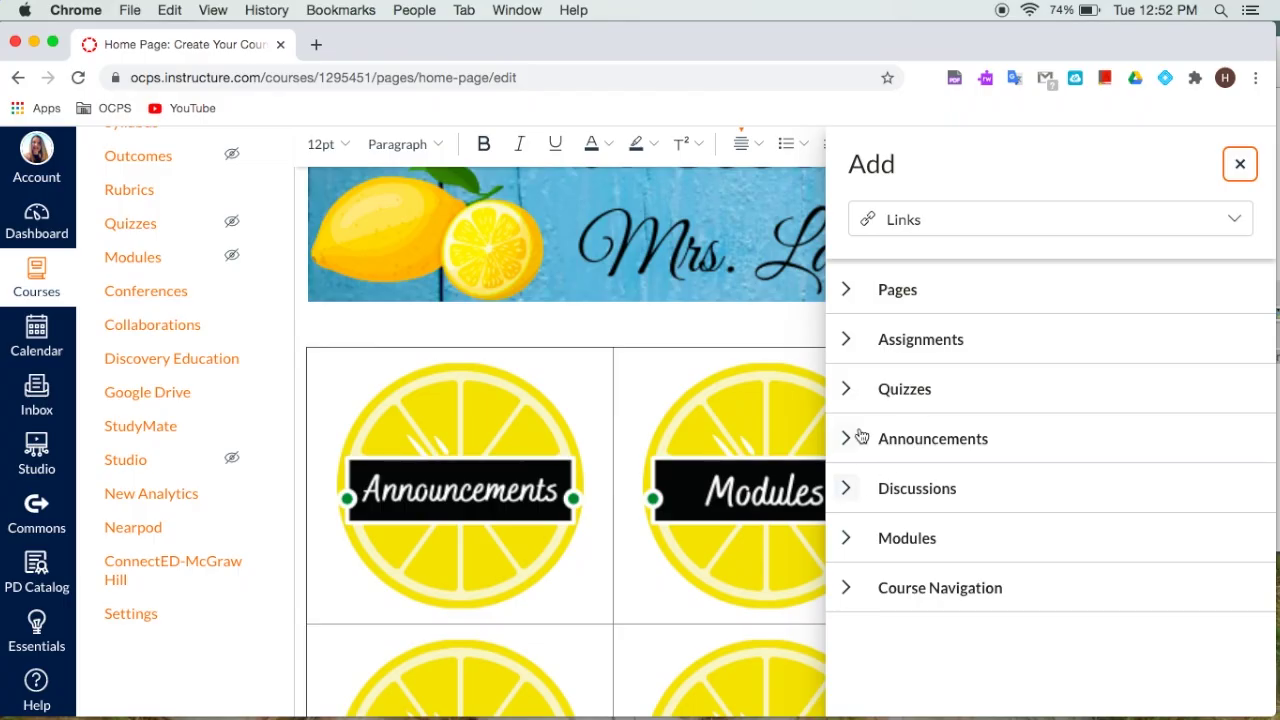
pyautogui.click(855, 546)
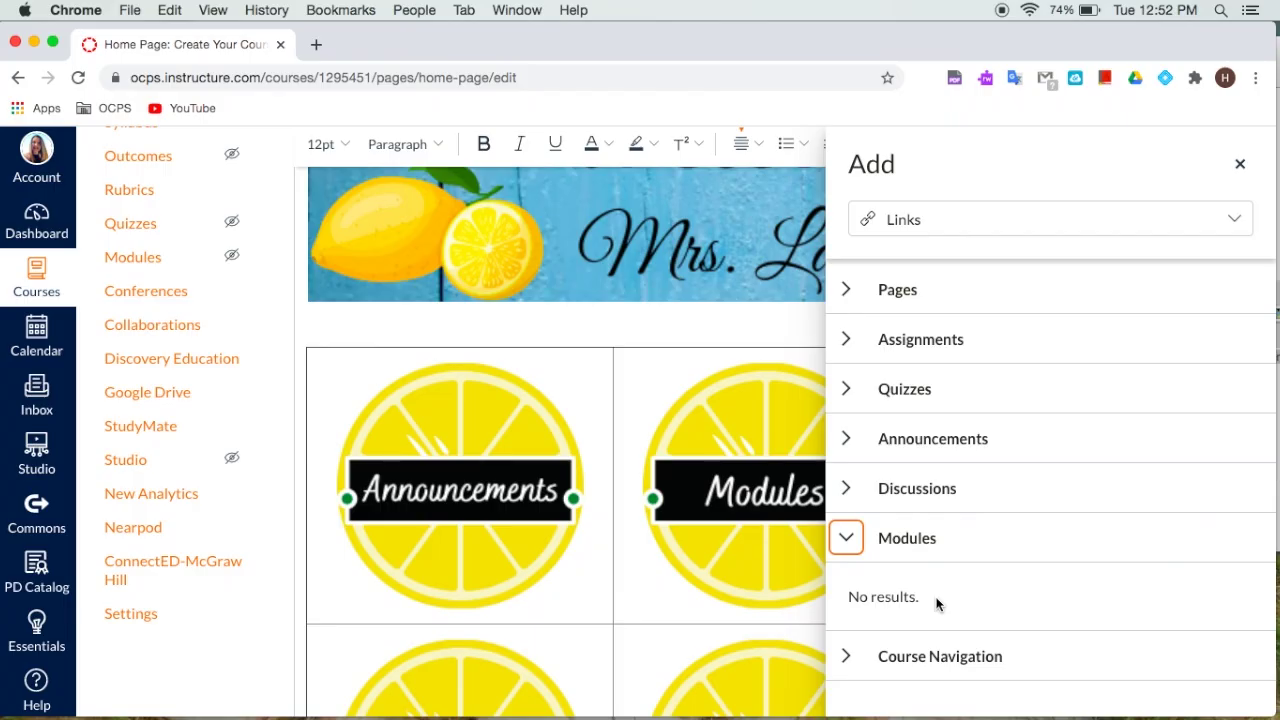
pyautogui.scroll(-1, 937, 603)
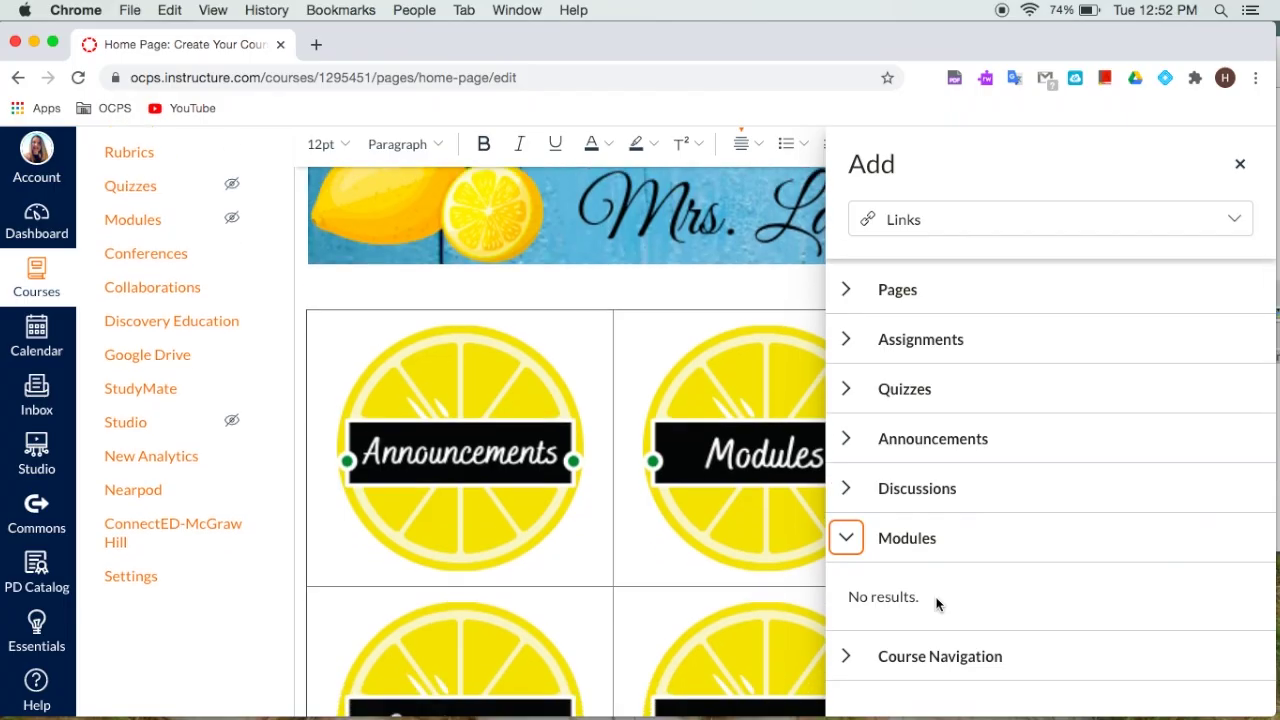
pyautogui.click(846, 538)
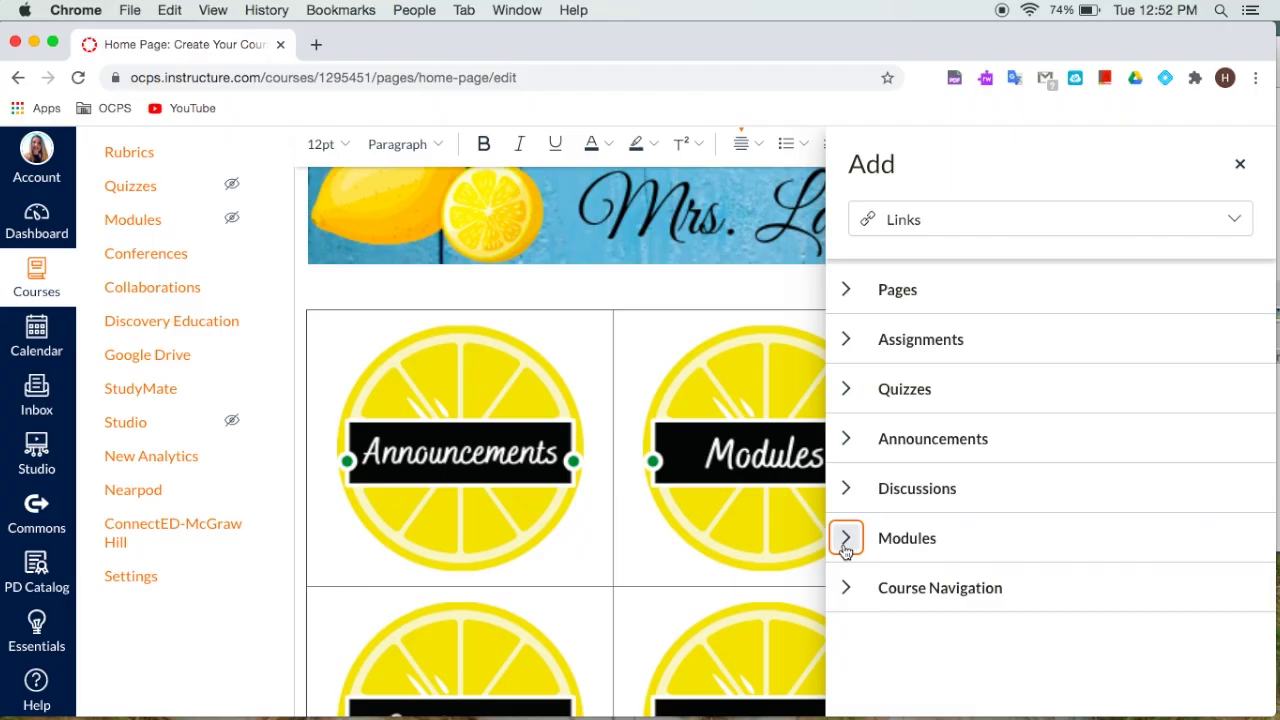
pyautogui.click(847, 590)
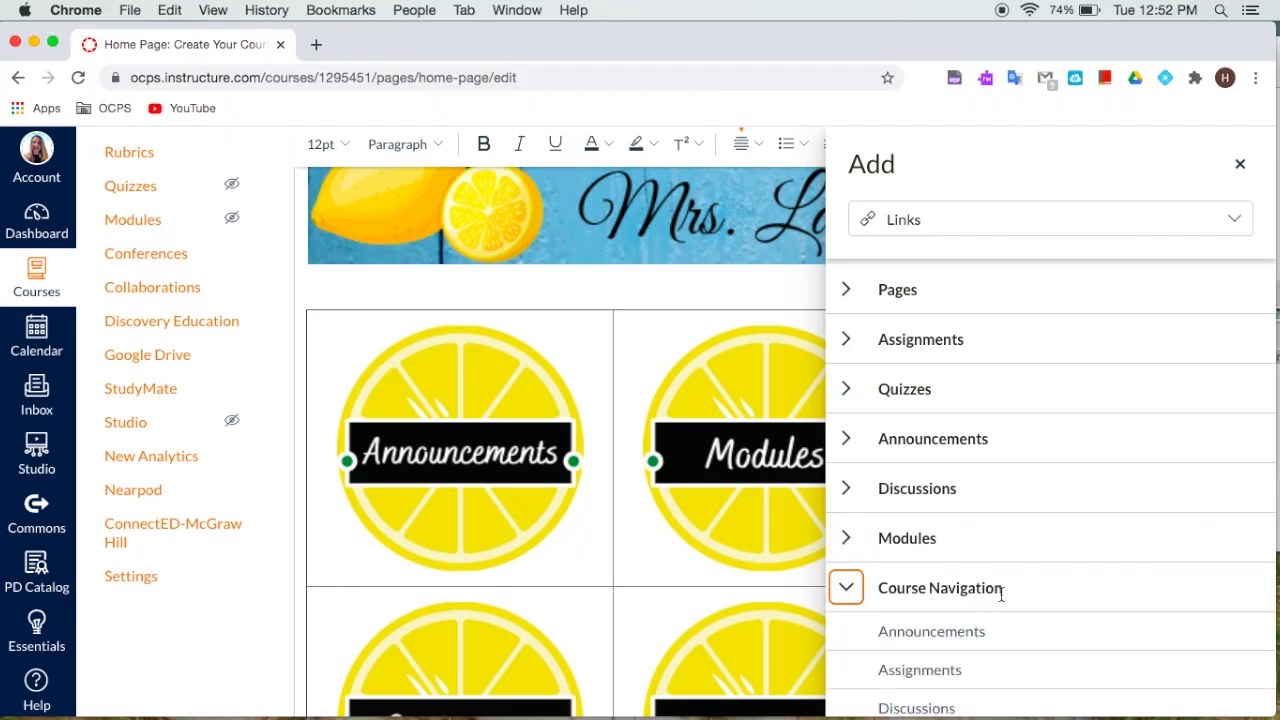
pyautogui.scroll(-3, 1000, 594)
pyautogui.scroll(-2, 1000, 593)
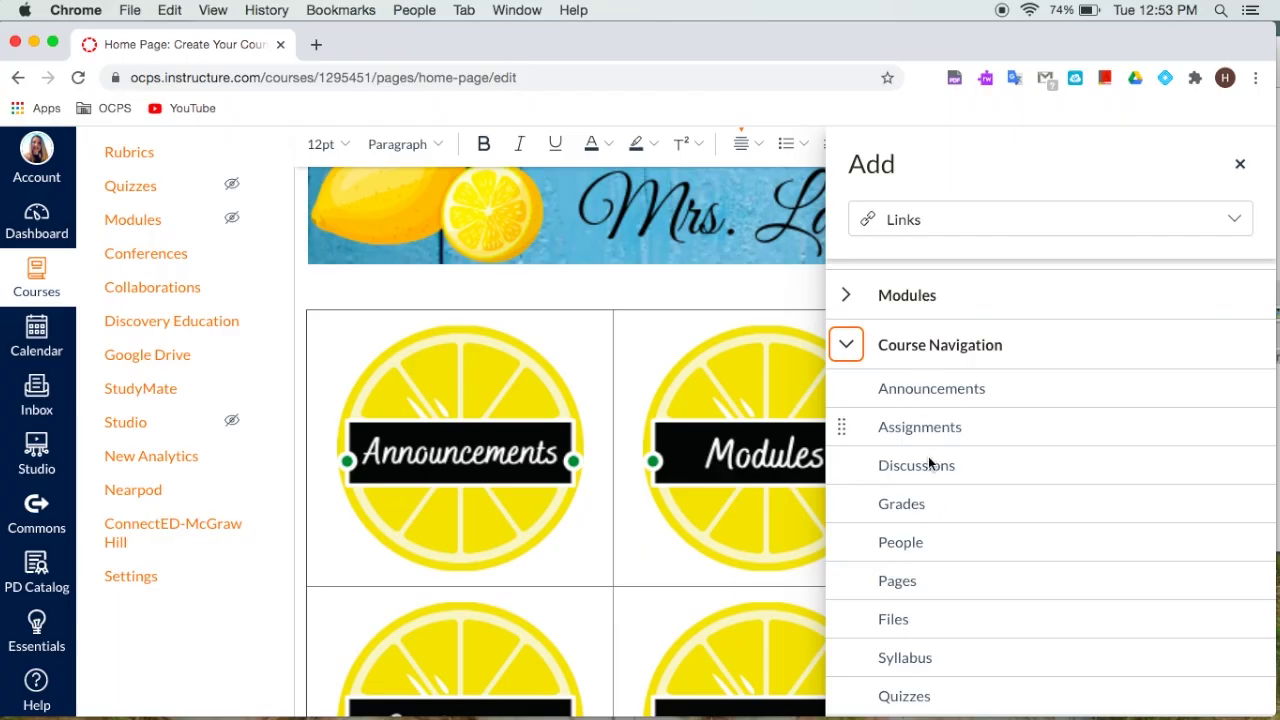
pyautogui.scroll(-2, 939, 533)
pyautogui.click(908, 657)
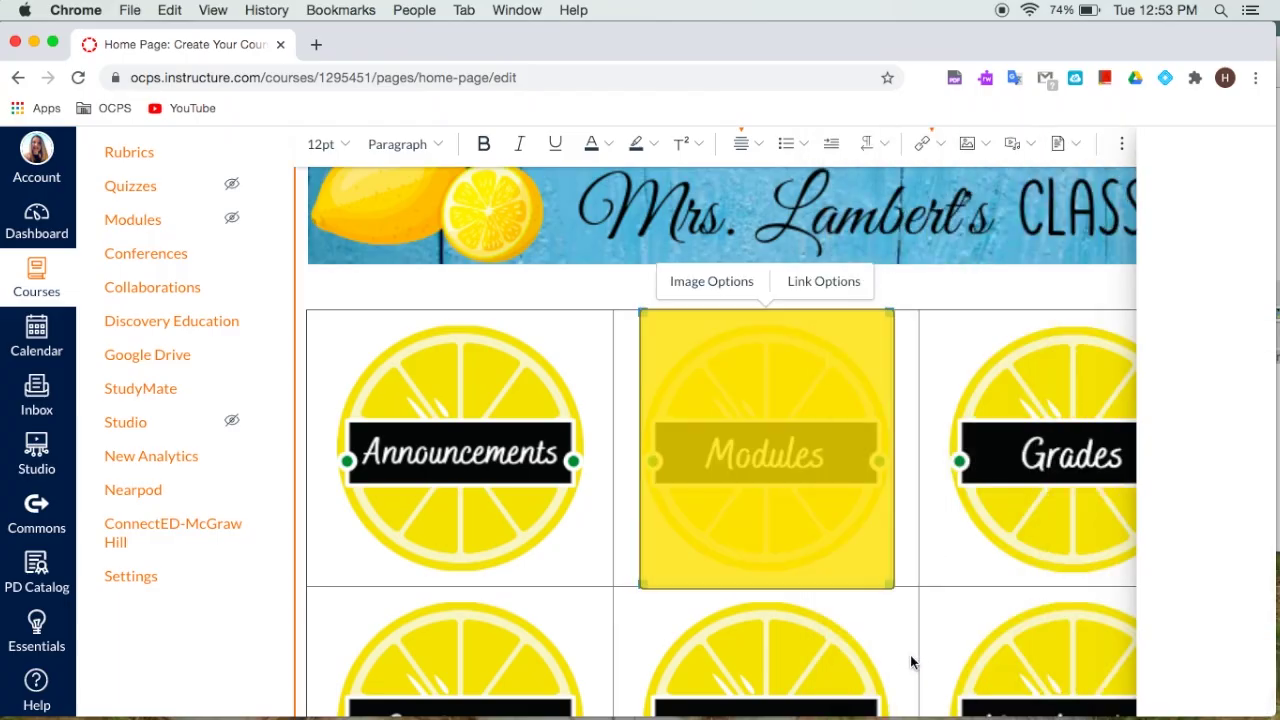
# - Link the Grades lemon image to Grades in the course navigation links
pyautogui.click(1041, 464)
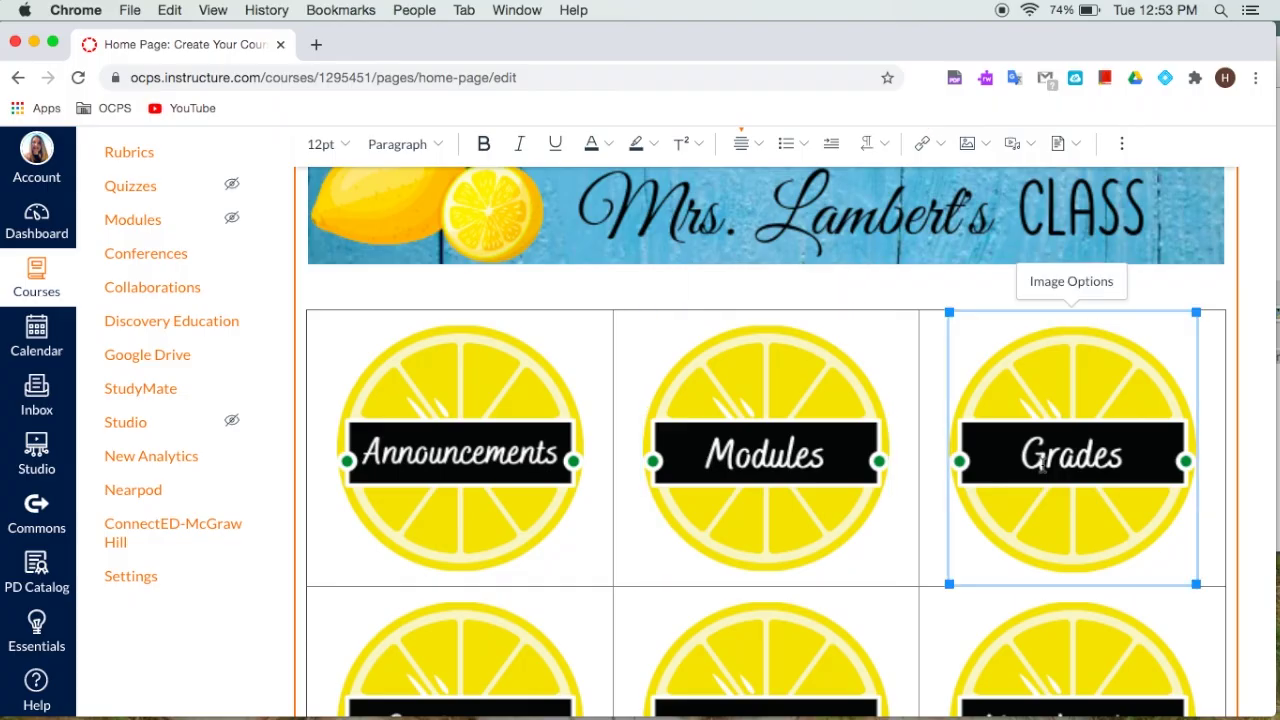
pyautogui.scroll(3, 1032, 300)
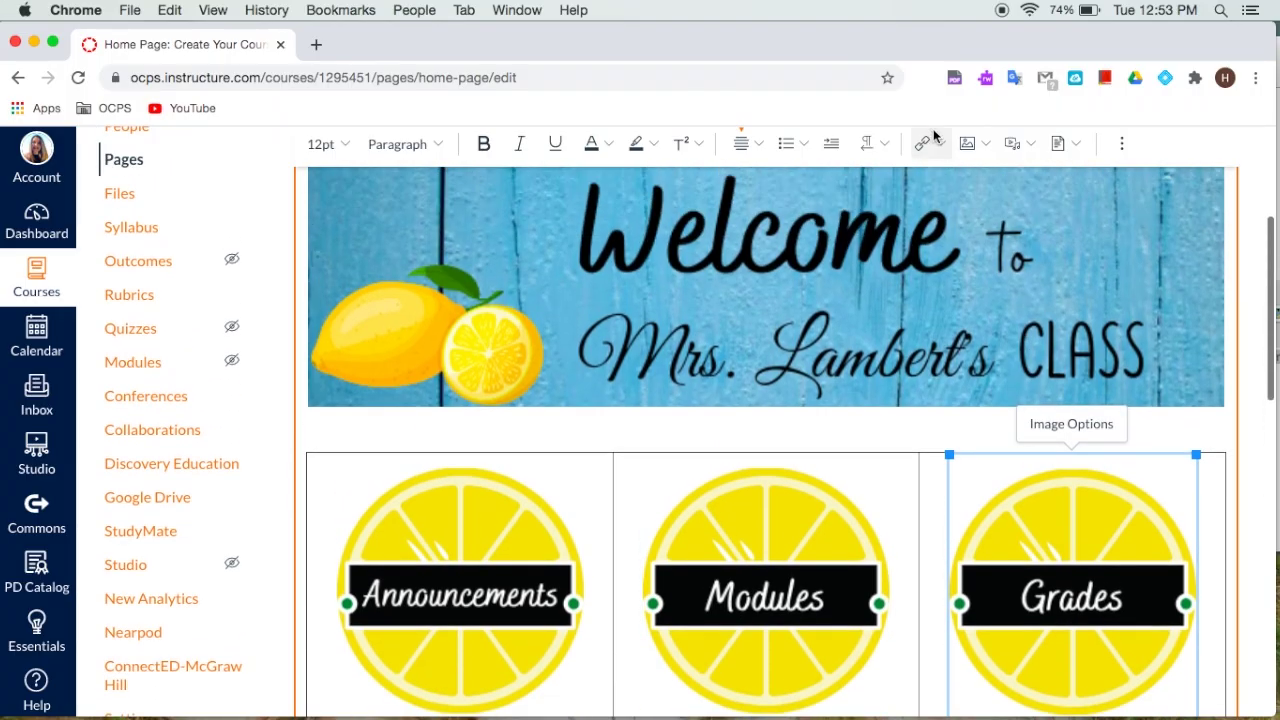
pyautogui.click(941, 144)
pyautogui.click(955, 207)
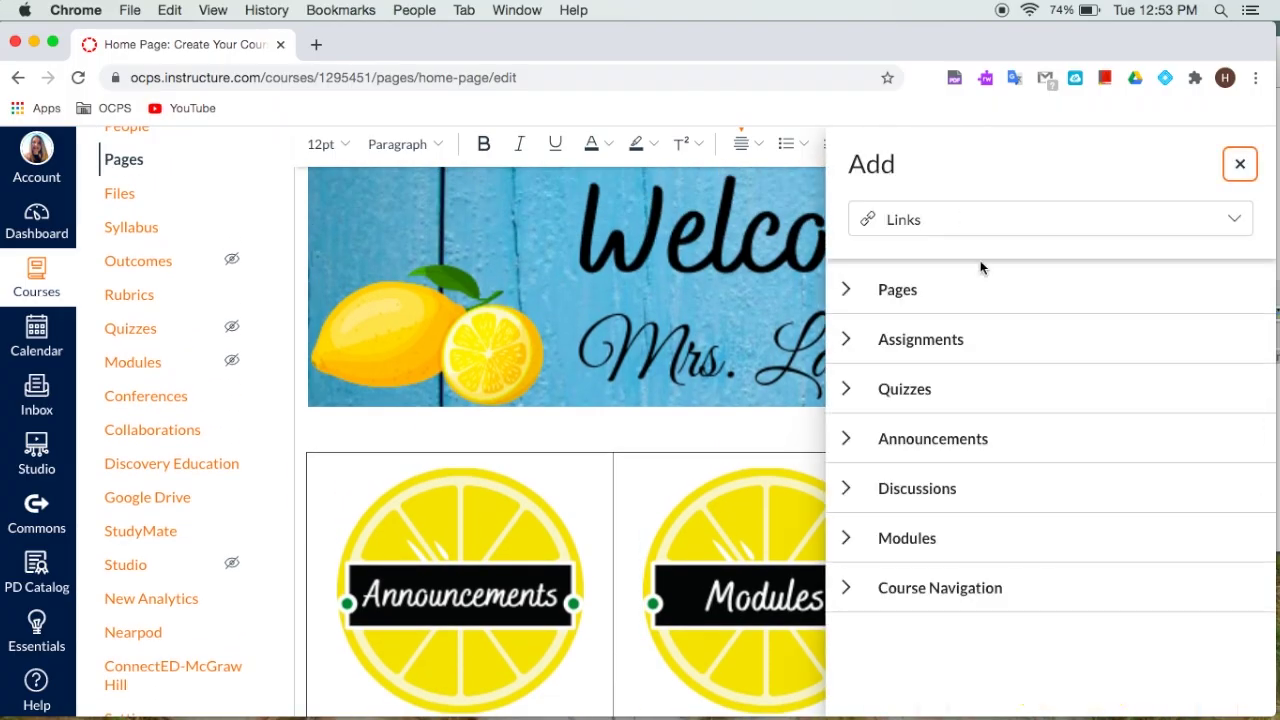
pyautogui.click(846, 588)
pyautogui.scroll(-5, 1007, 560)
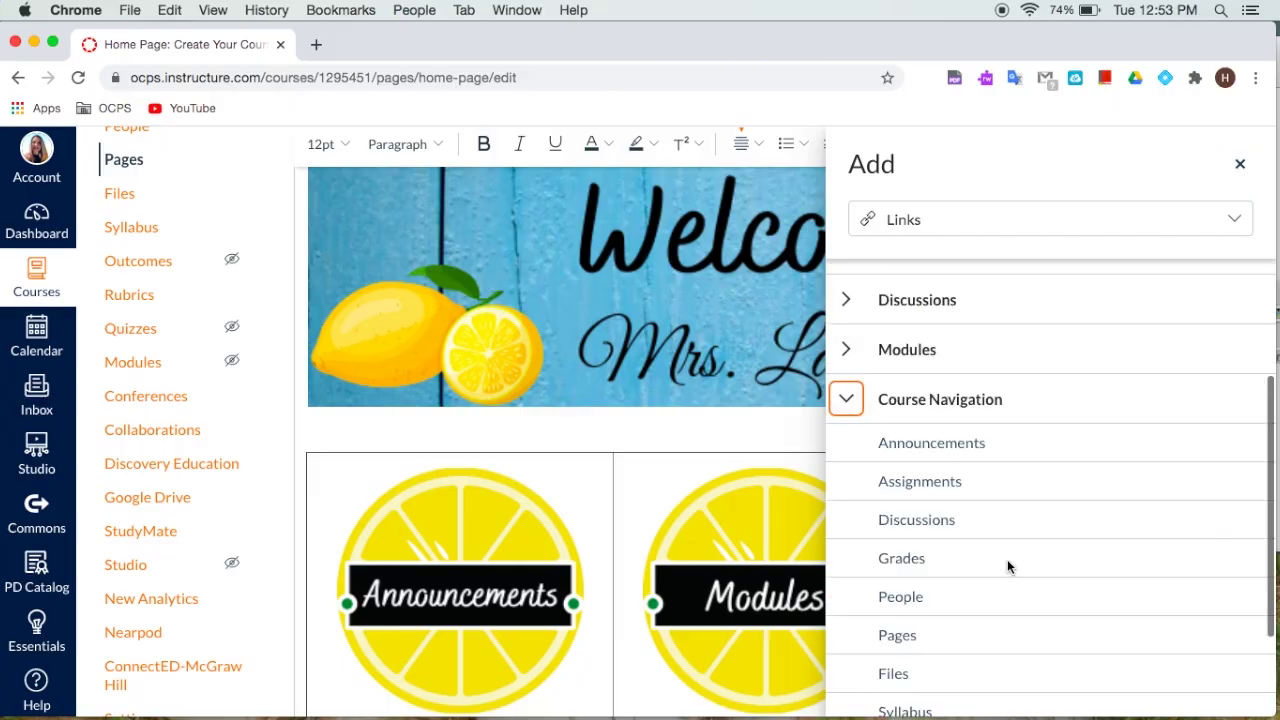
pyautogui.scroll(-1, 943, 577)
pyautogui.click(897, 430)
pyautogui.scroll(-5, 760, 450)
pyautogui.click(530, 524)
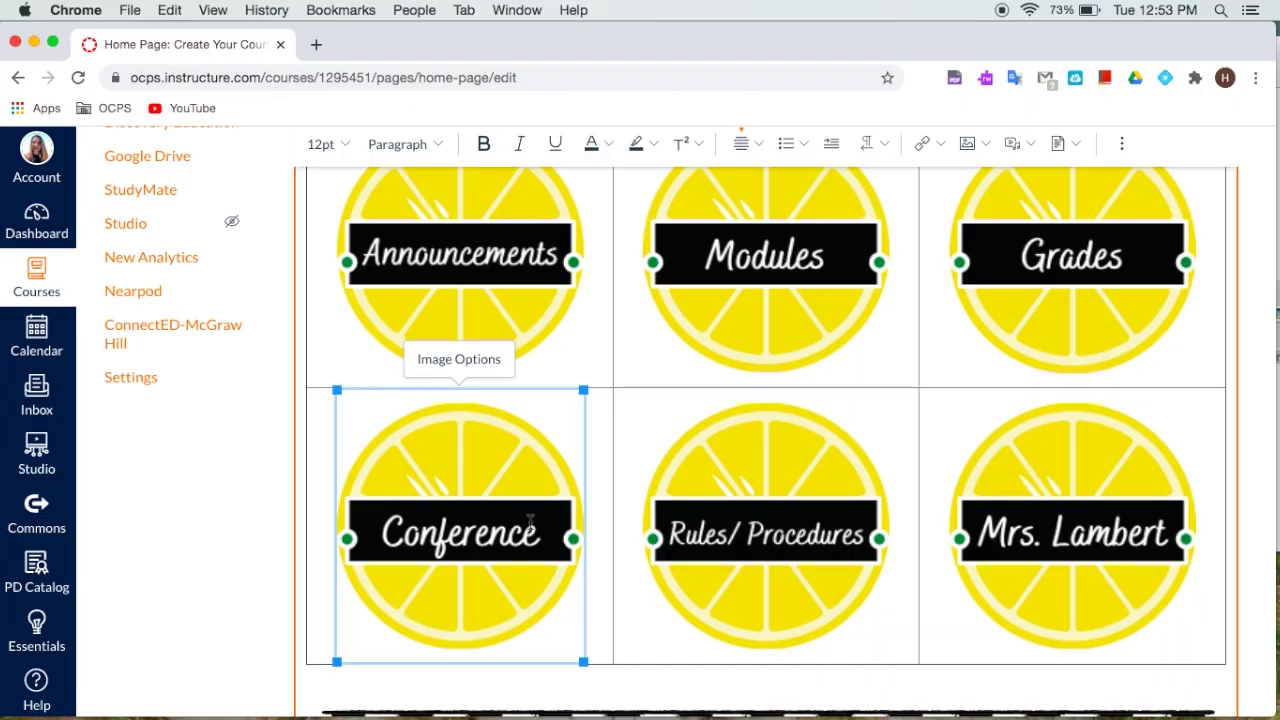
pyautogui.click(940, 144)
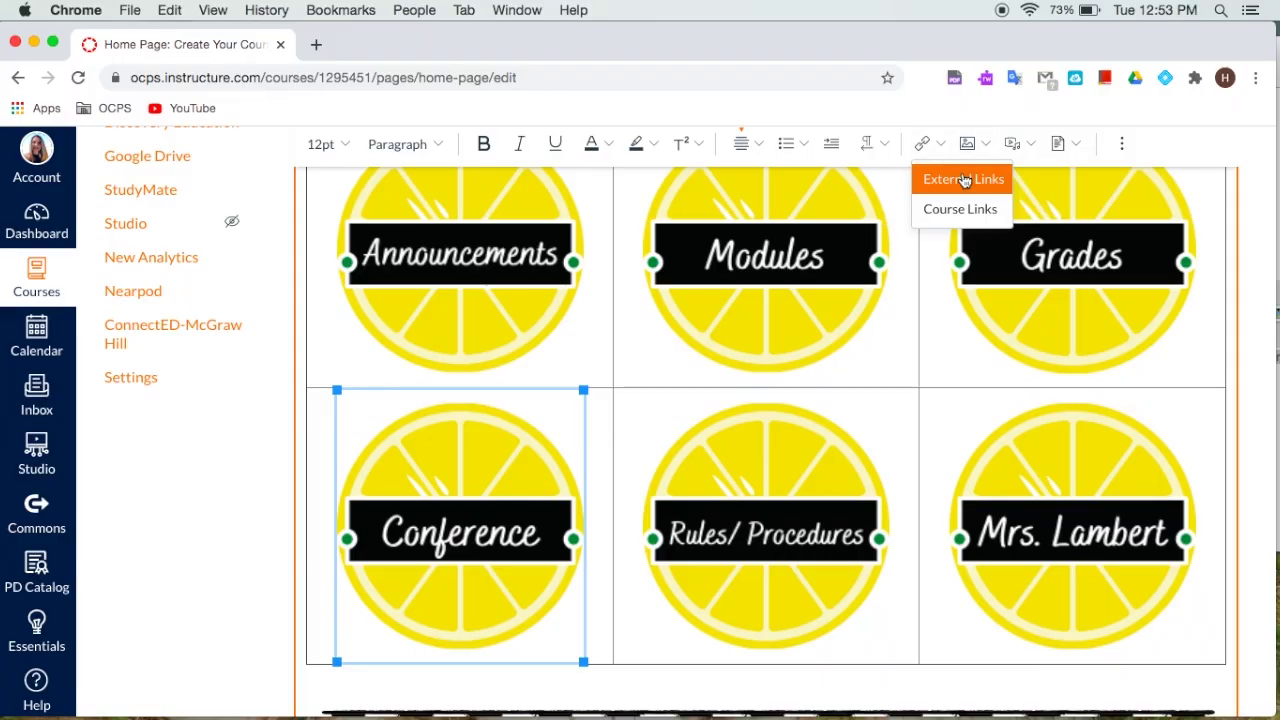
pyautogui.click(963, 181)
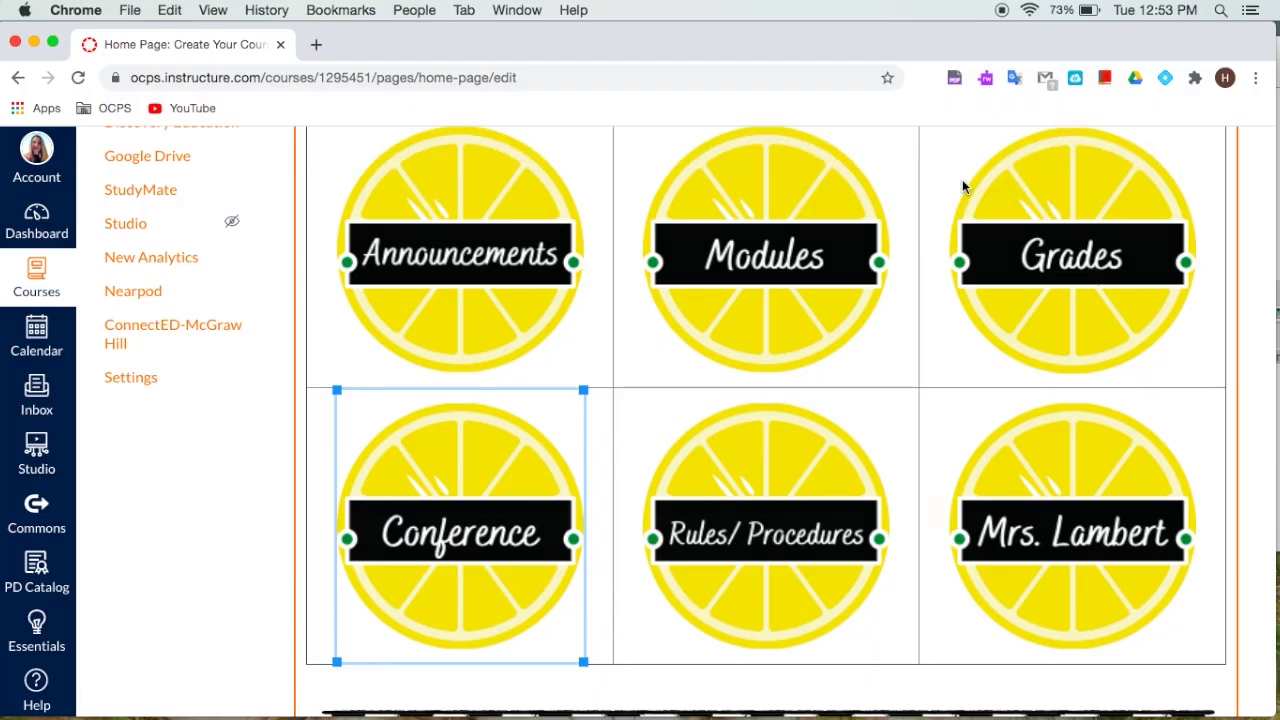
pyautogui.click(878, 515)
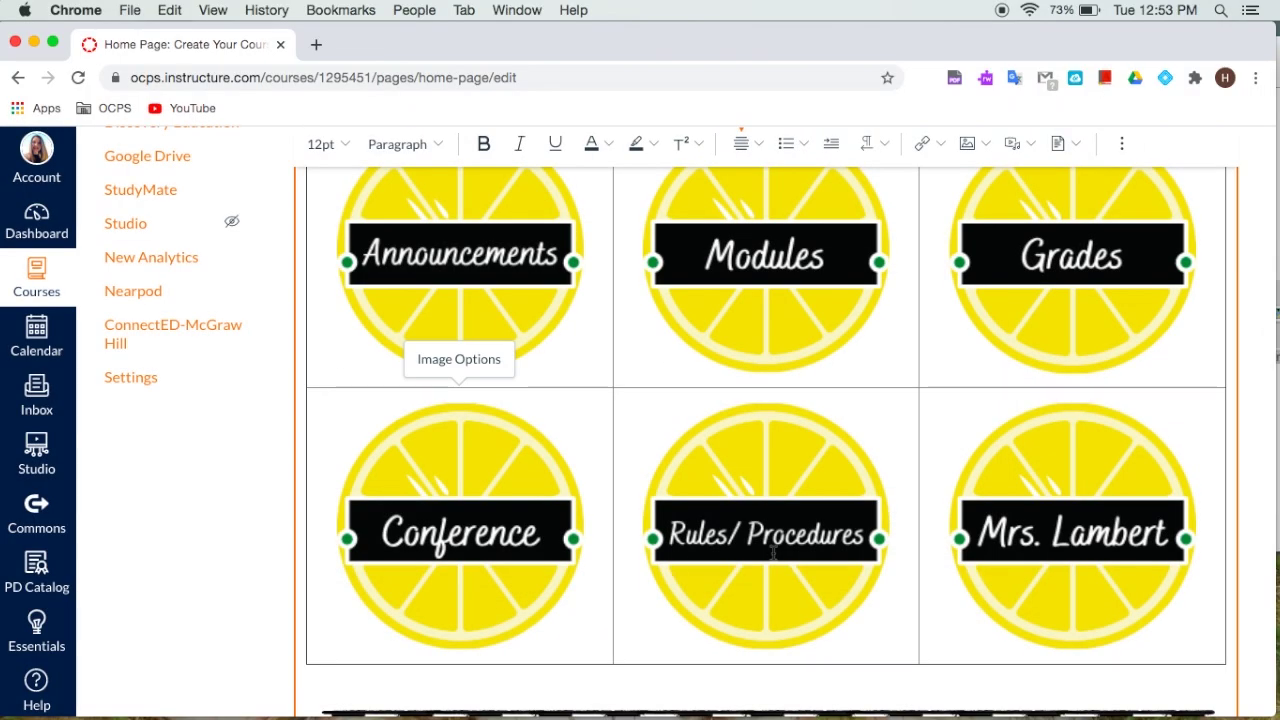
# - Link the Rules/Procedures lemon image to the course's Rules & Procedures page
pyautogui.click(773, 553)
pyautogui.click(987, 144)
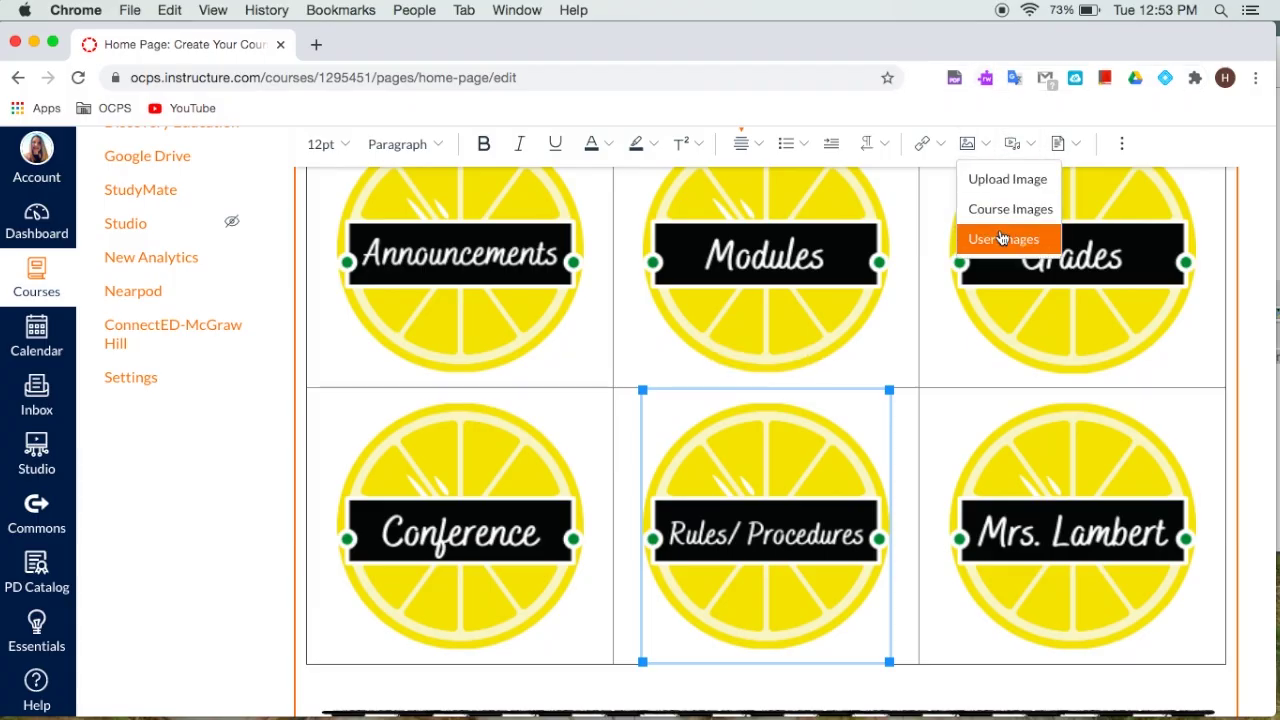
pyautogui.click(942, 144)
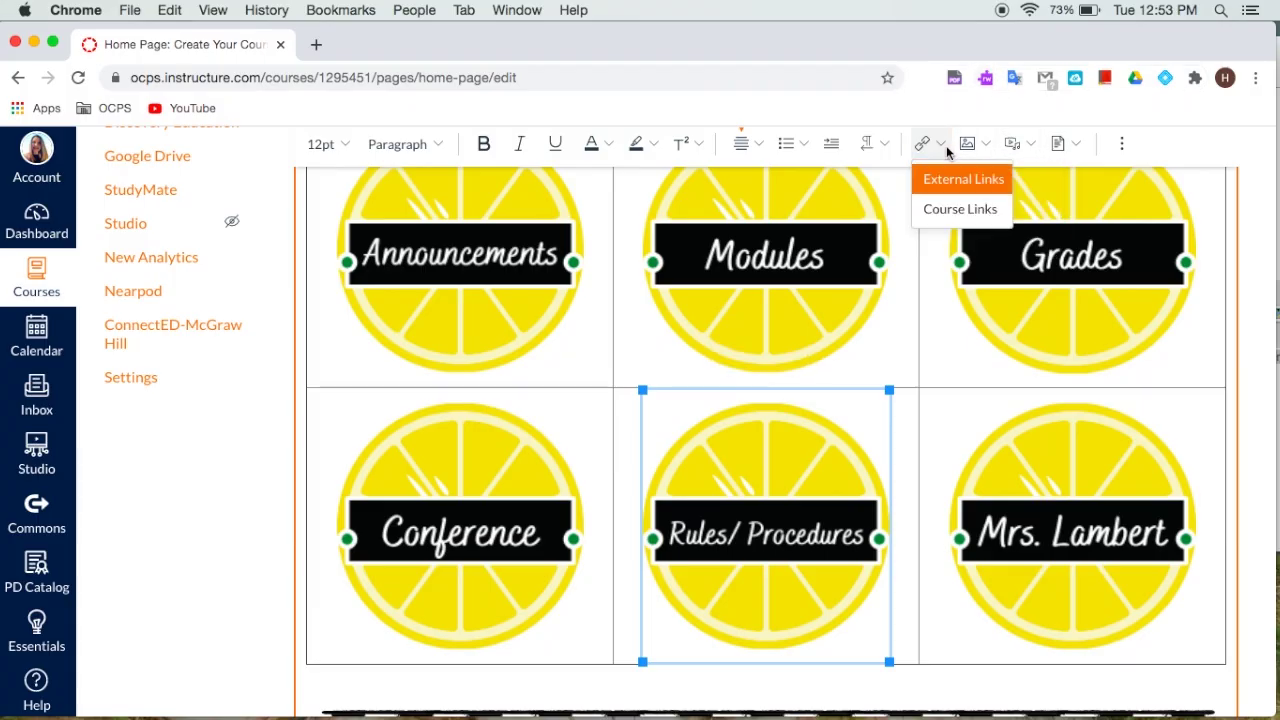
pyautogui.click(960, 209)
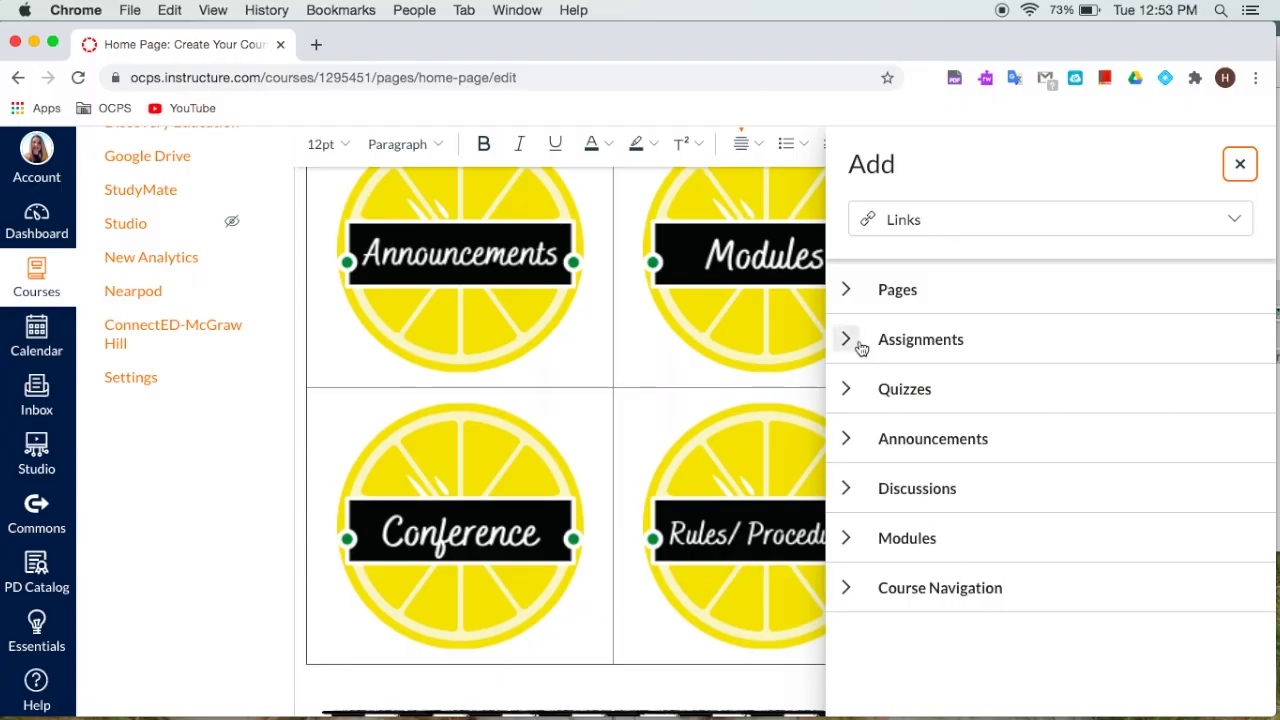
pyautogui.click(848, 292)
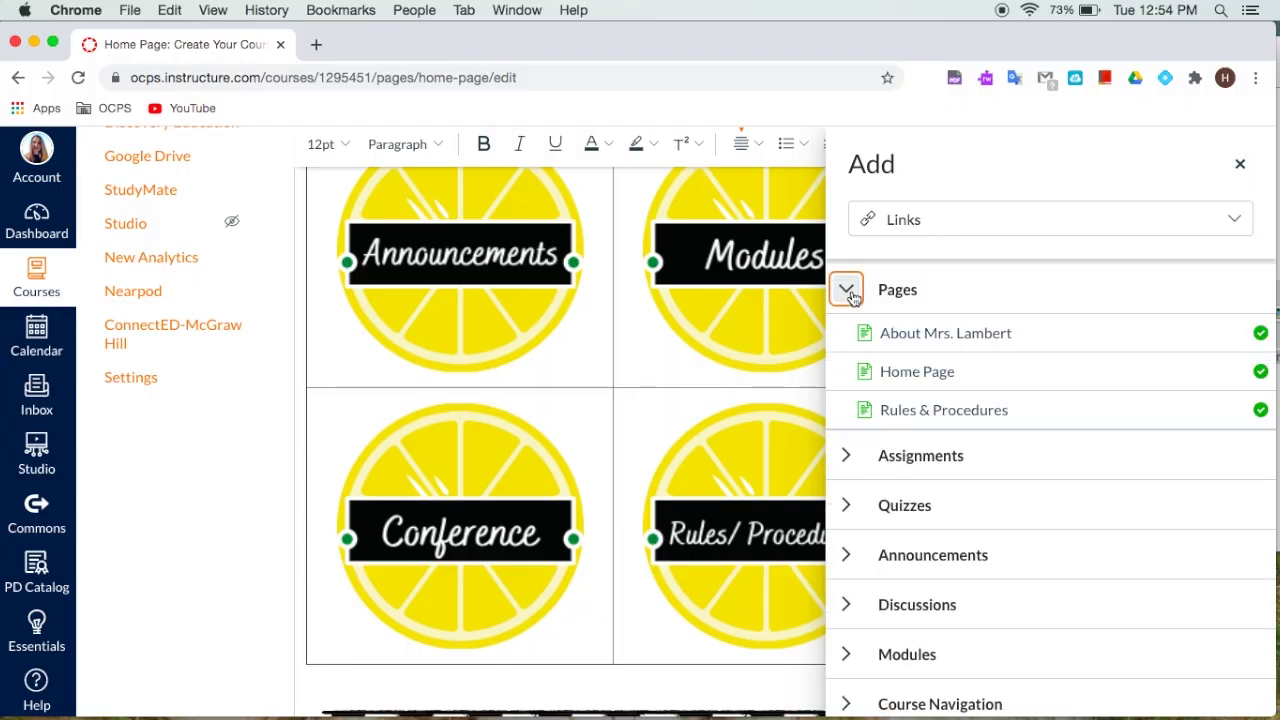
pyautogui.click(973, 414)
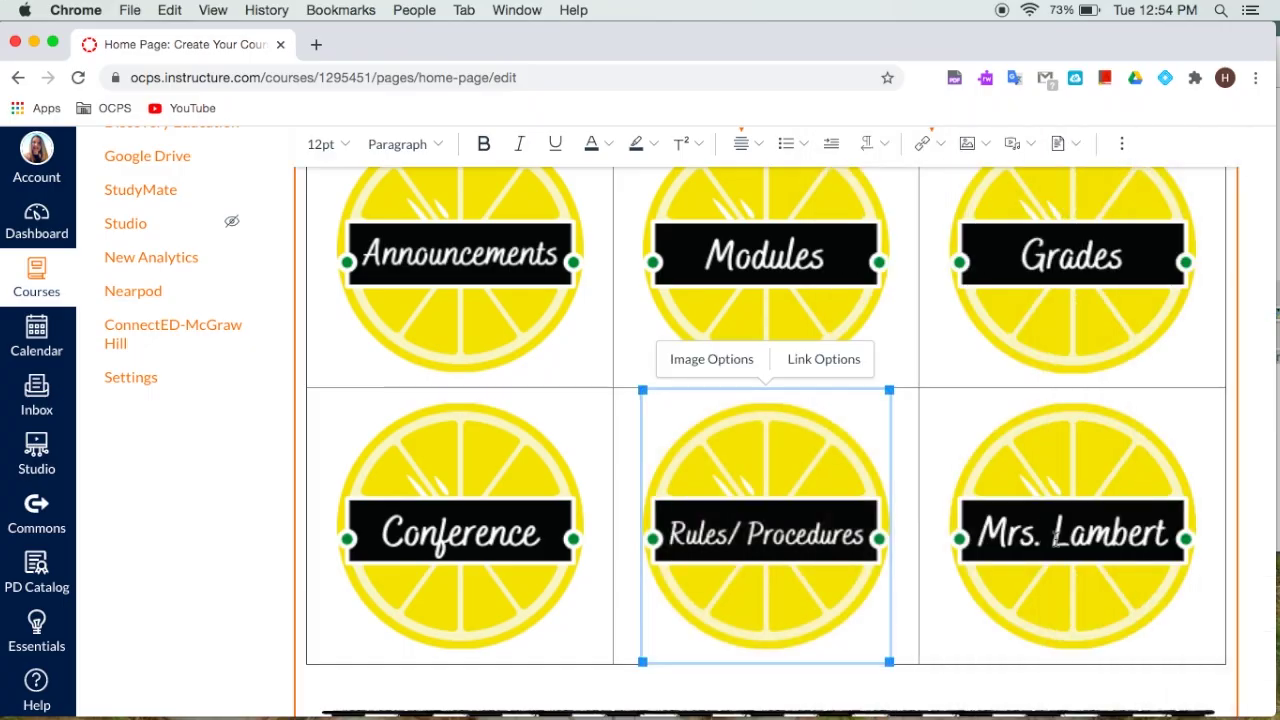
# - Link the lemon image bearing the teacher's name to the course's About page for the teacher
pyautogui.click(1055, 540)
pyautogui.click(939, 143)
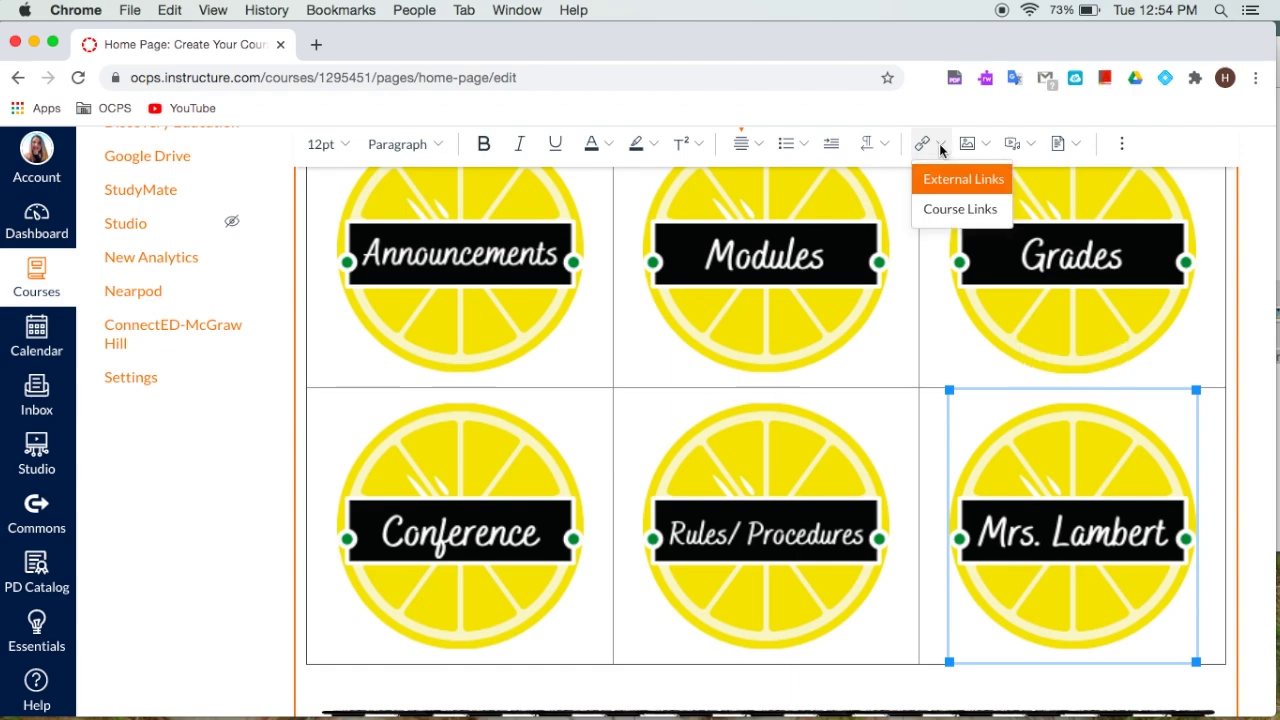
pyautogui.click(956, 212)
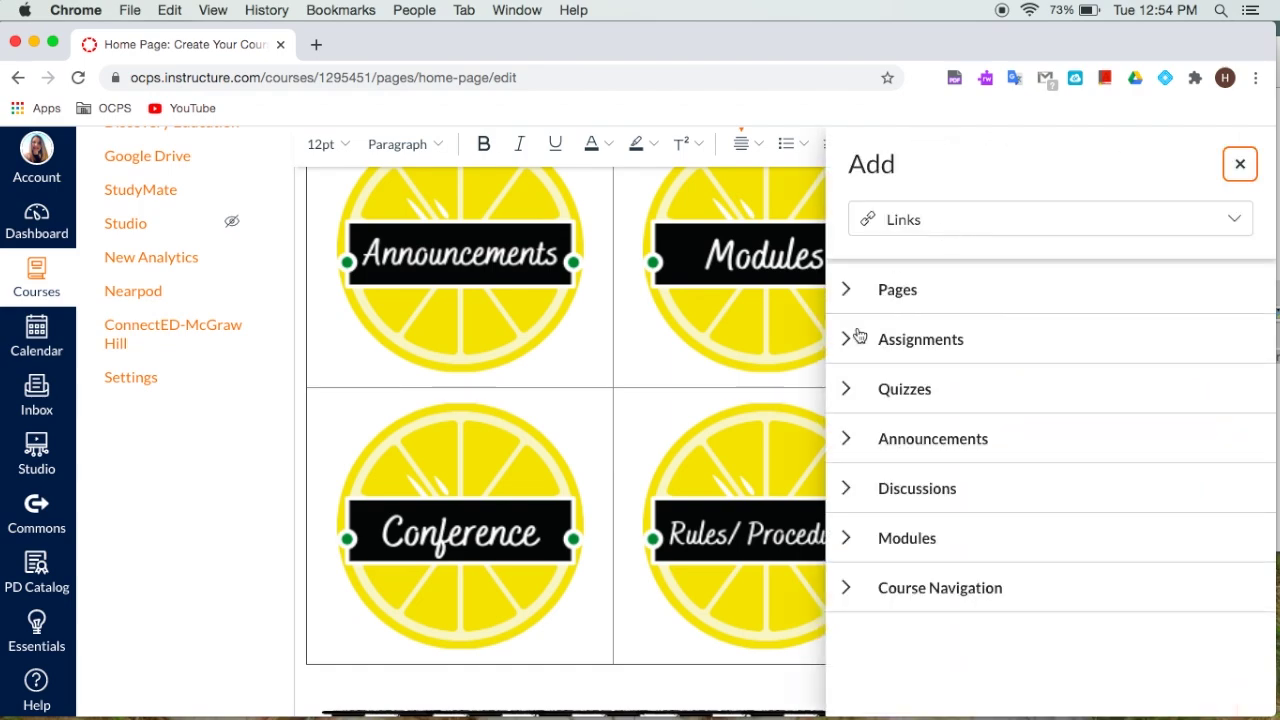
pyautogui.click(846, 290)
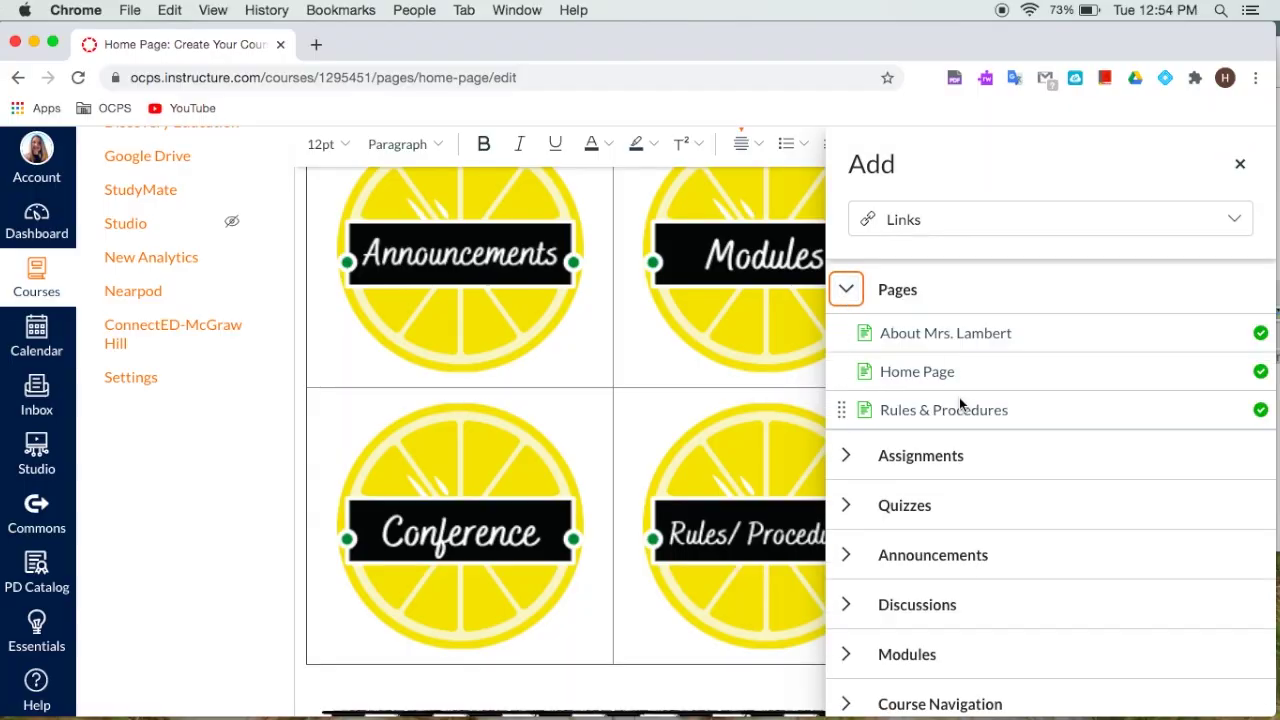
pyautogui.click(966, 336)
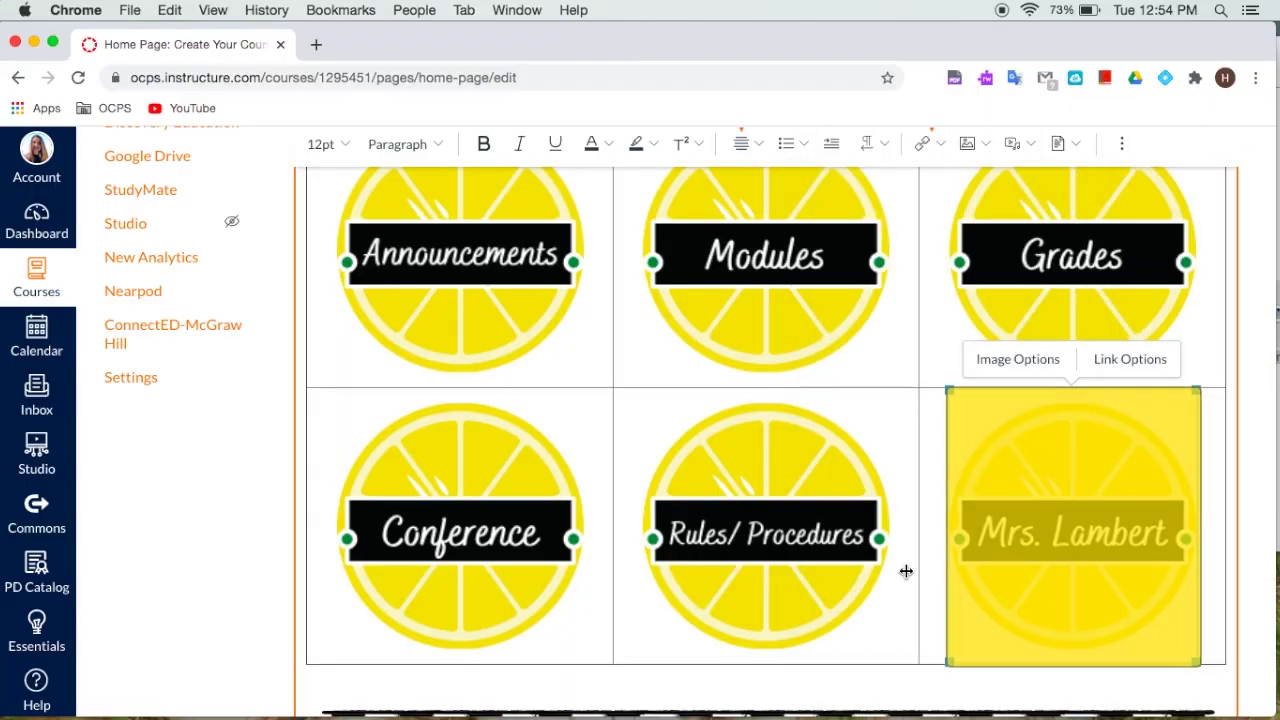
# - Save the edited home page with its linked lemon buttons
pyautogui.scroll(3, 940, 548)
pyautogui.scroll(-7, 940, 549)
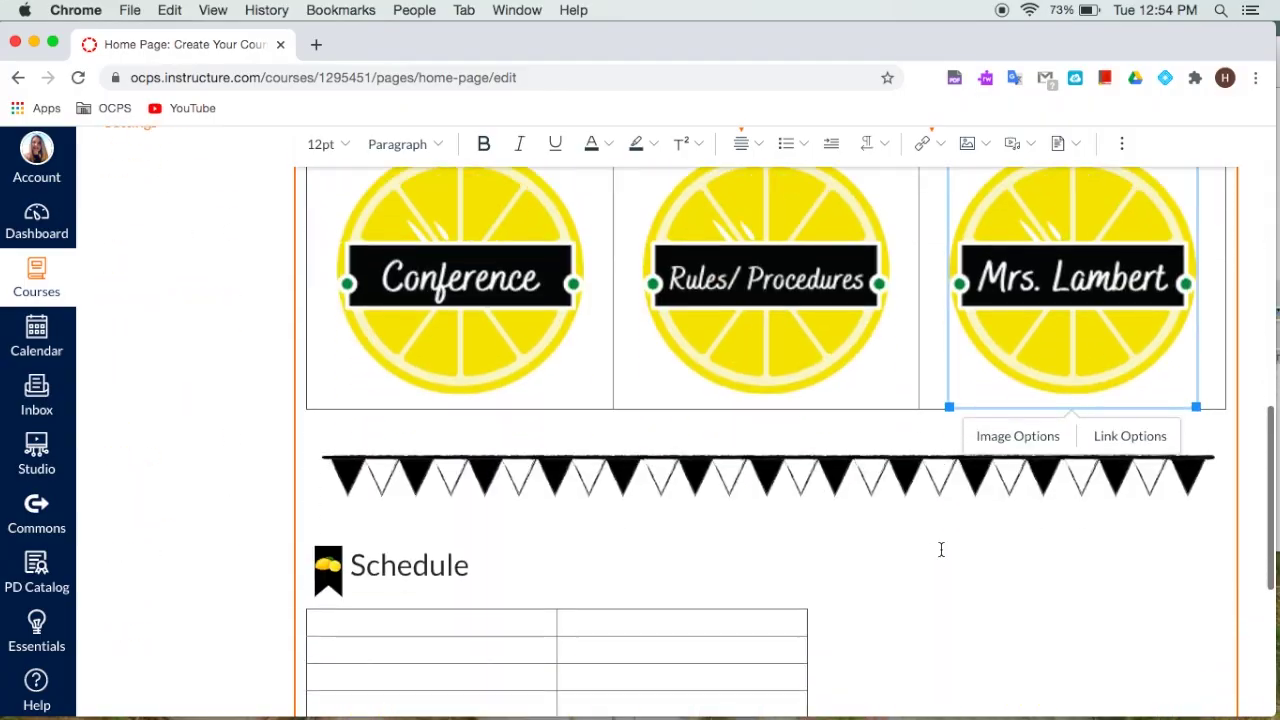
pyautogui.click(1212, 664)
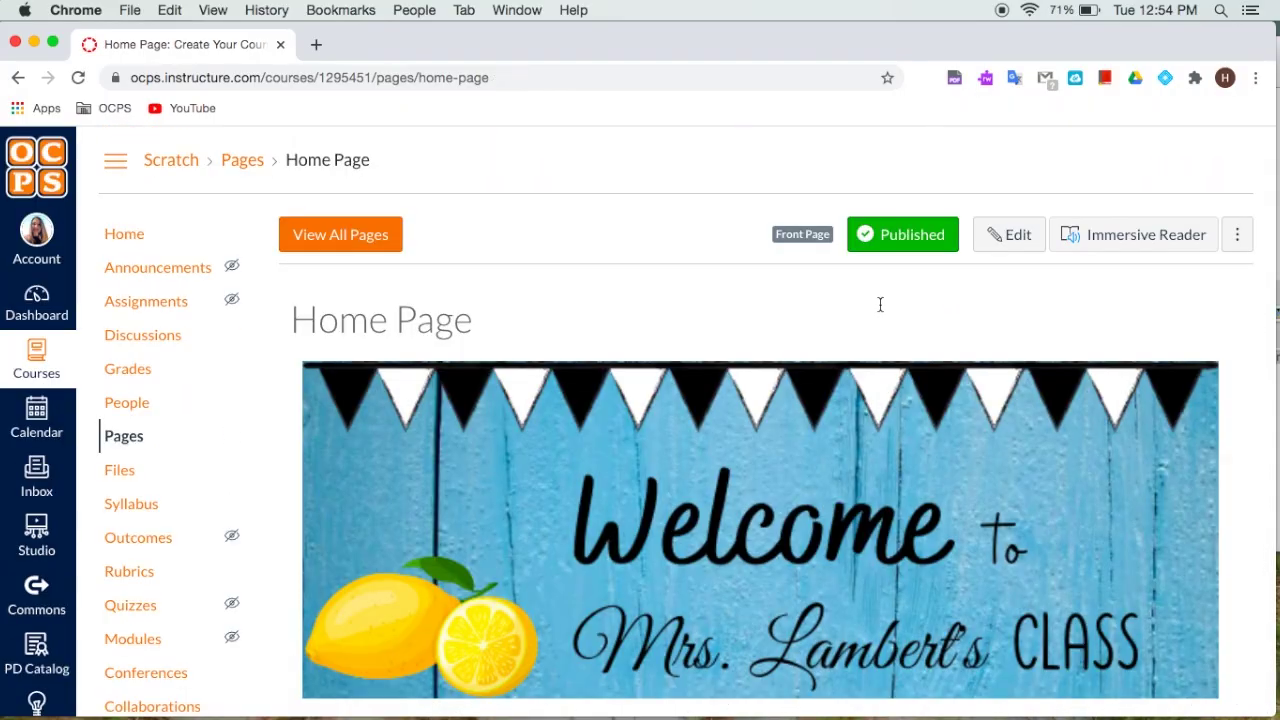
# - Open the course's settings to its course details
pyautogui.scroll(-3, 189, 451)
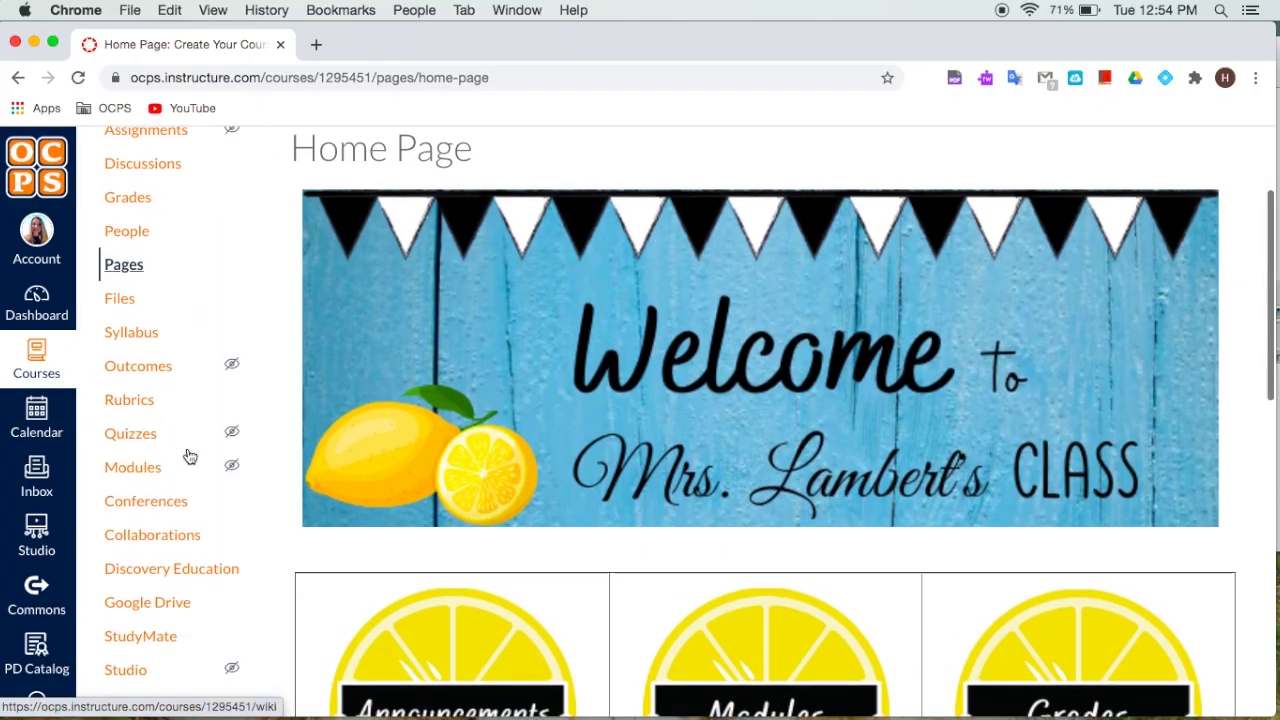
pyautogui.scroll(3, 190, 456)
pyautogui.scroll(-2, 186, 457)
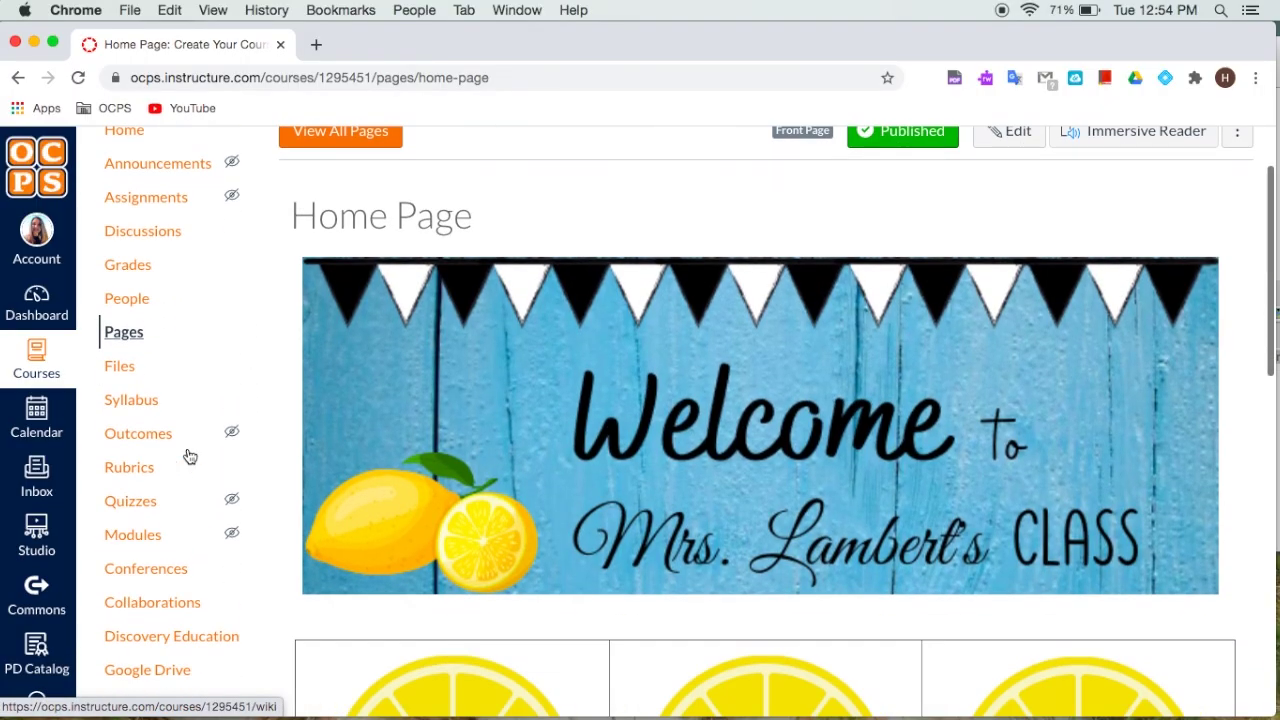
pyautogui.scroll(-2, 30, 470)
pyautogui.scroll(2, 3, 510)
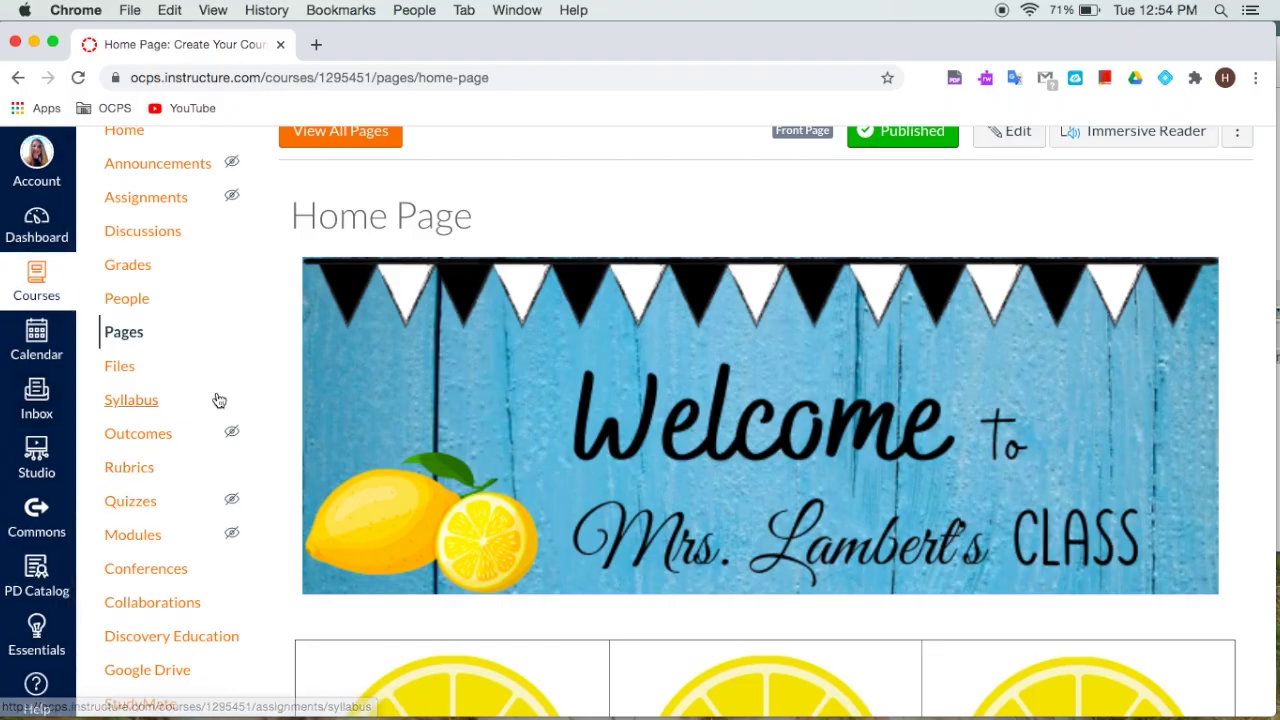
pyautogui.scroll(-5, 195, 410)
pyautogui.click(146, 580)
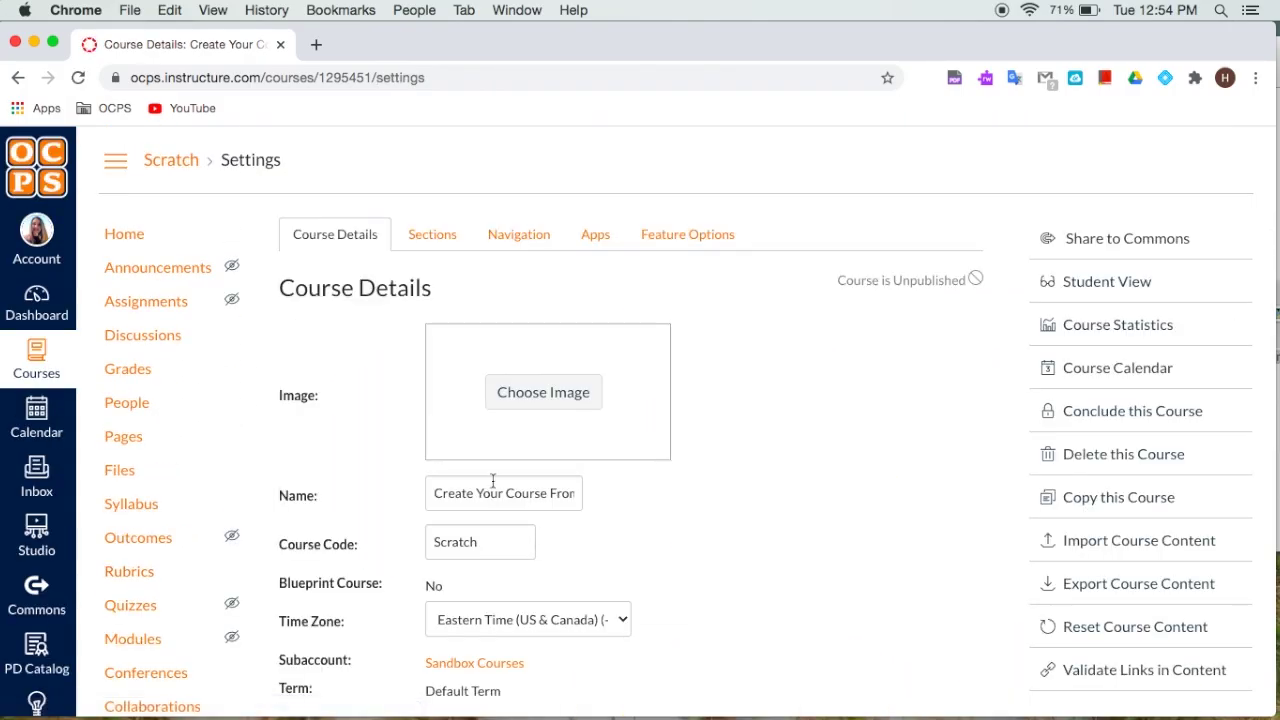
# - Upload the lemon-themed Math picture from the computer's image folder as the course image
pyautogui.click(523, 407)
pyautogui.moveTo(1274, 216); pyautogui.dragTo(914, 249)
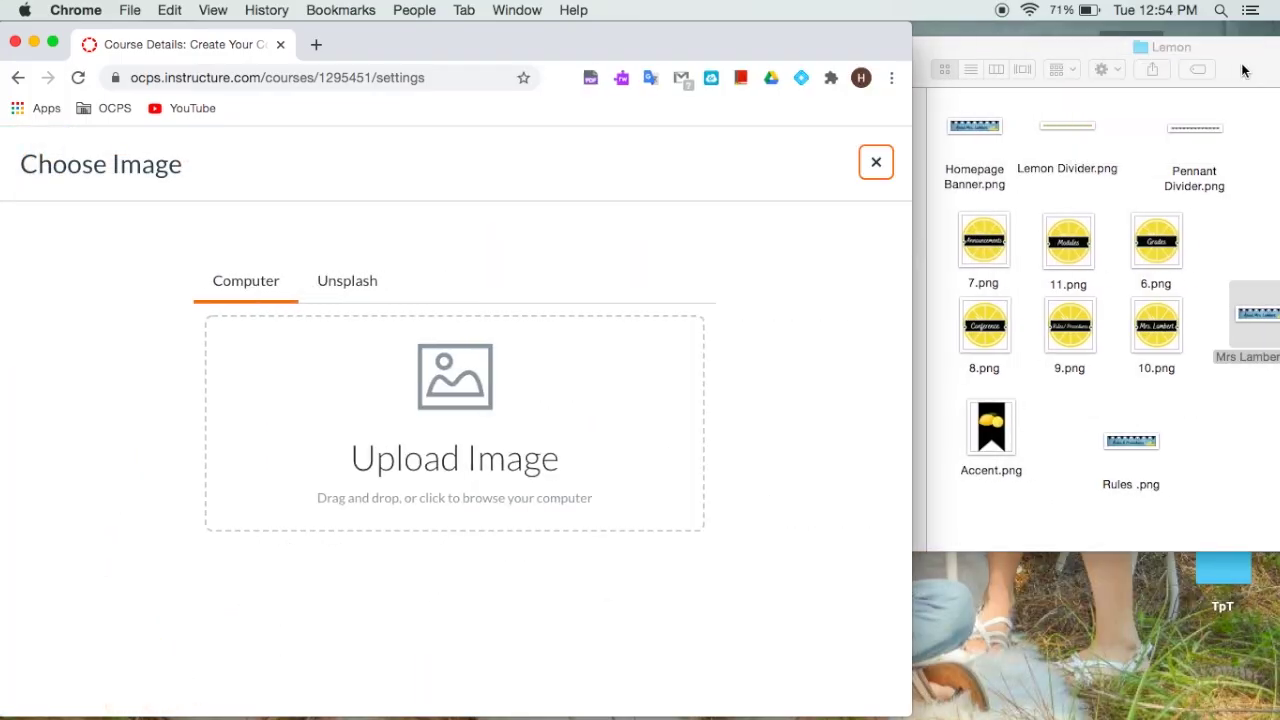
pyautogui.moveTo(1238, 66); pyautogui.dragTo(1045, 66)
pyautogui.moveTo(1171, 129); pyautogui.dragTo(445, 425)
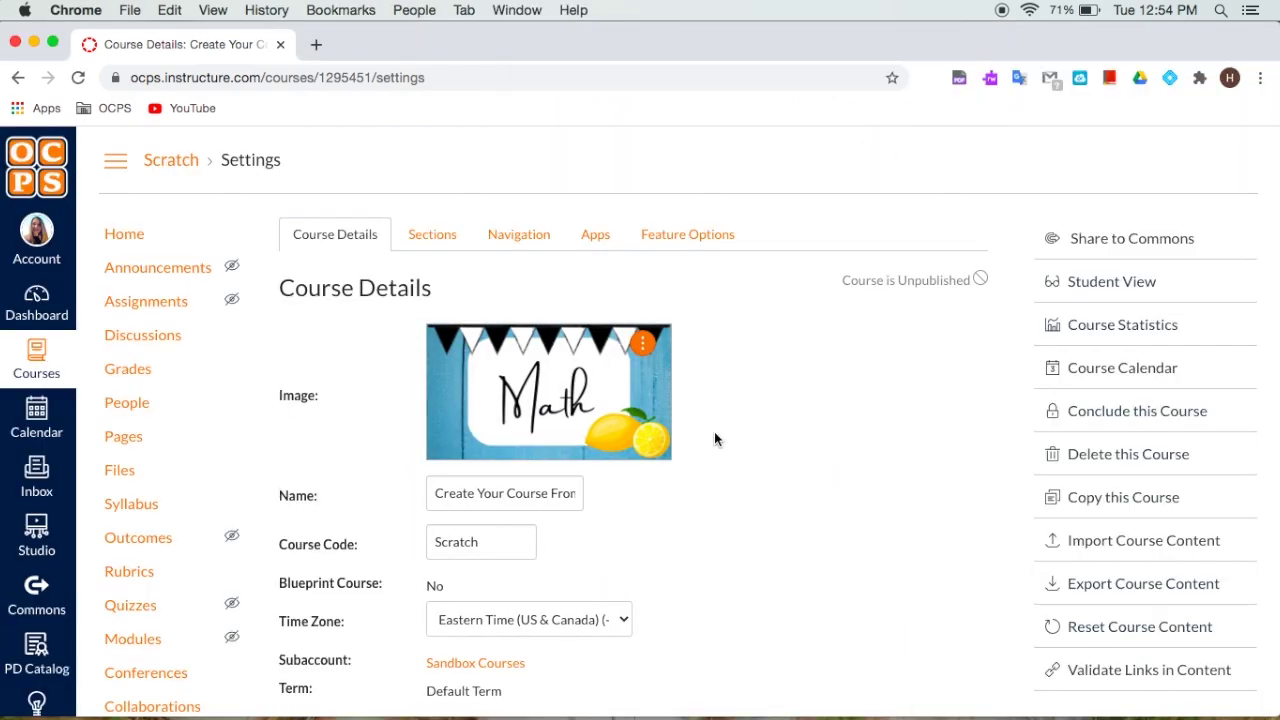
# - Save the updated course details and return to the course's home page
pyautogui.scroll(-2, 823, 473)
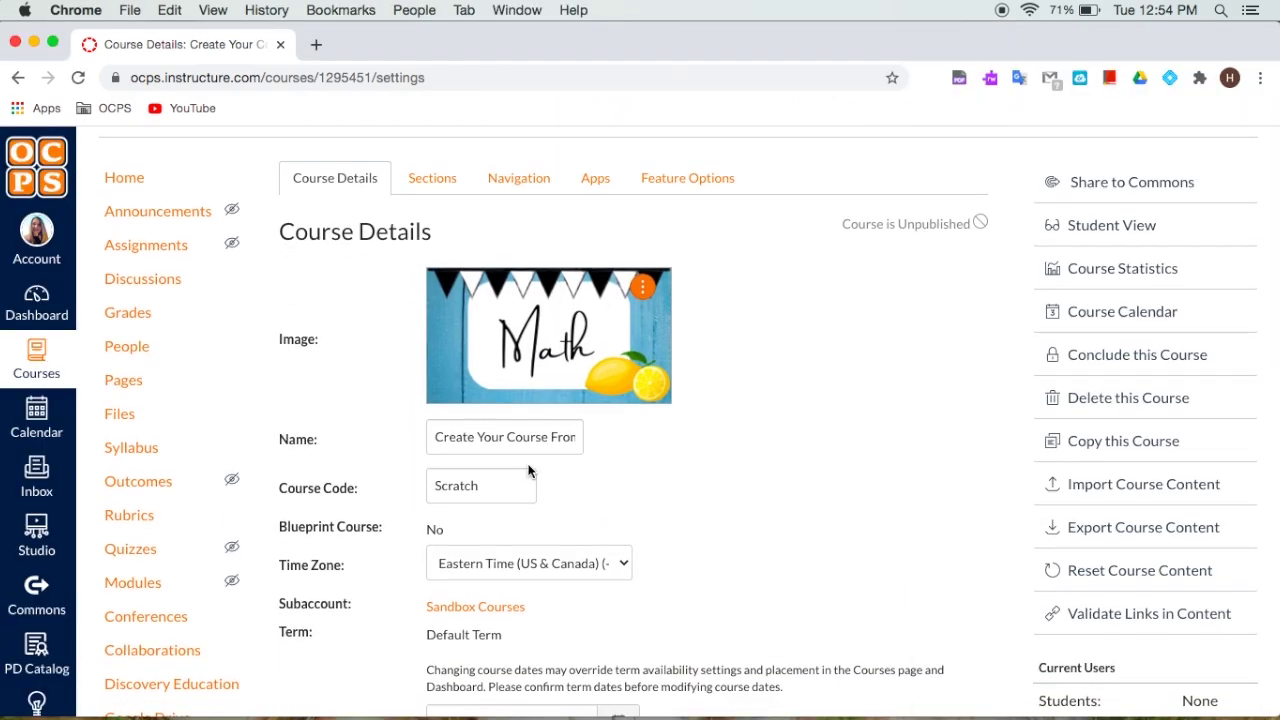
pyautogui.scroll(-1, 476, 446)
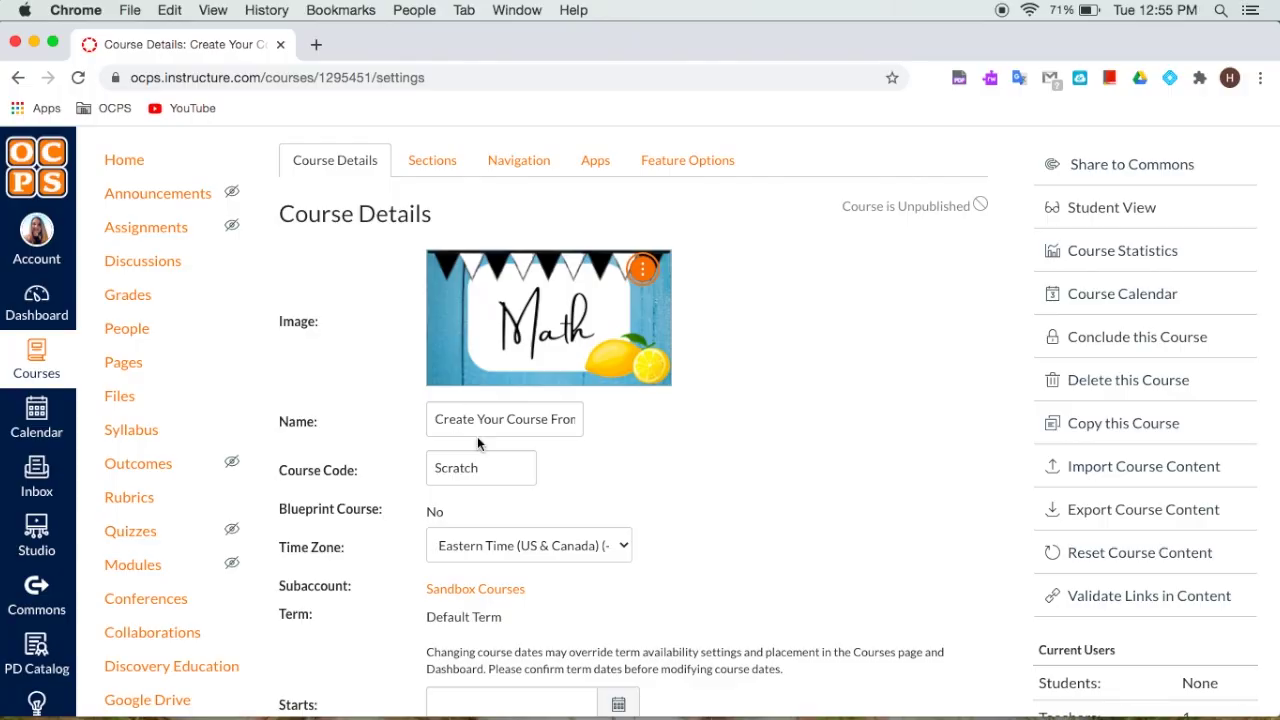
pyautogui.scroll(-10, 790, 486)
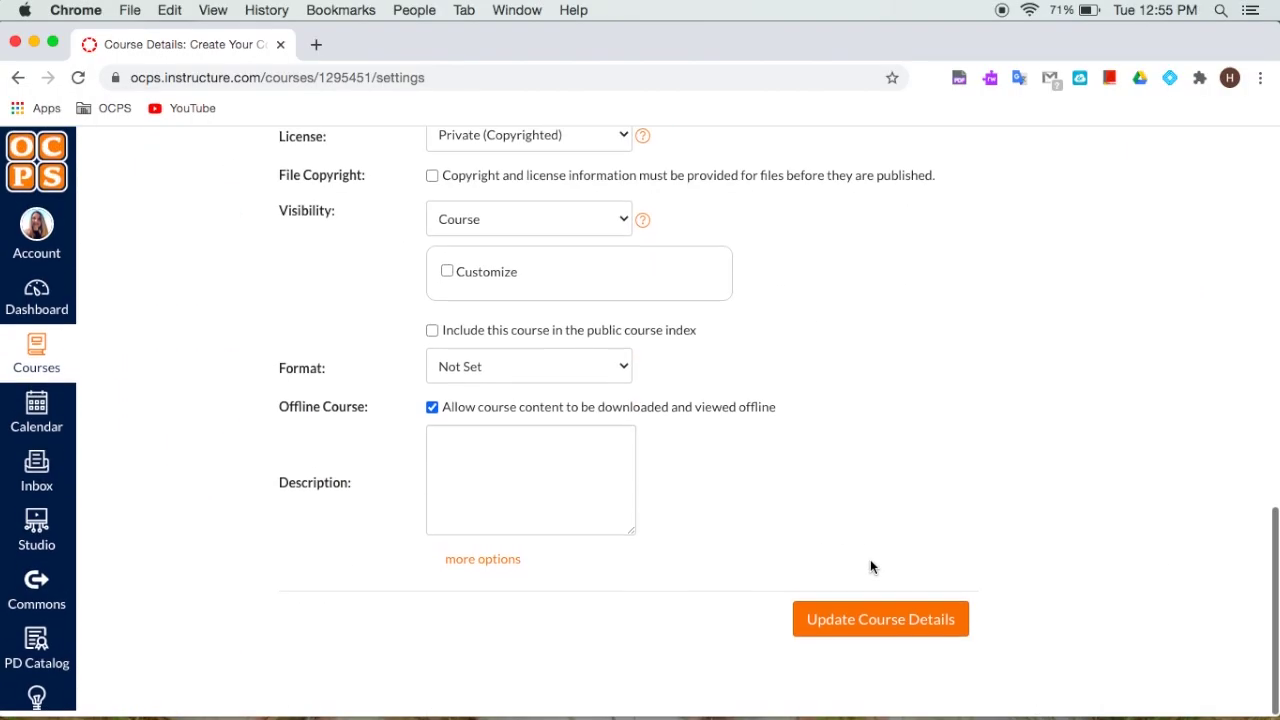
pyautogui.click(889, 630)
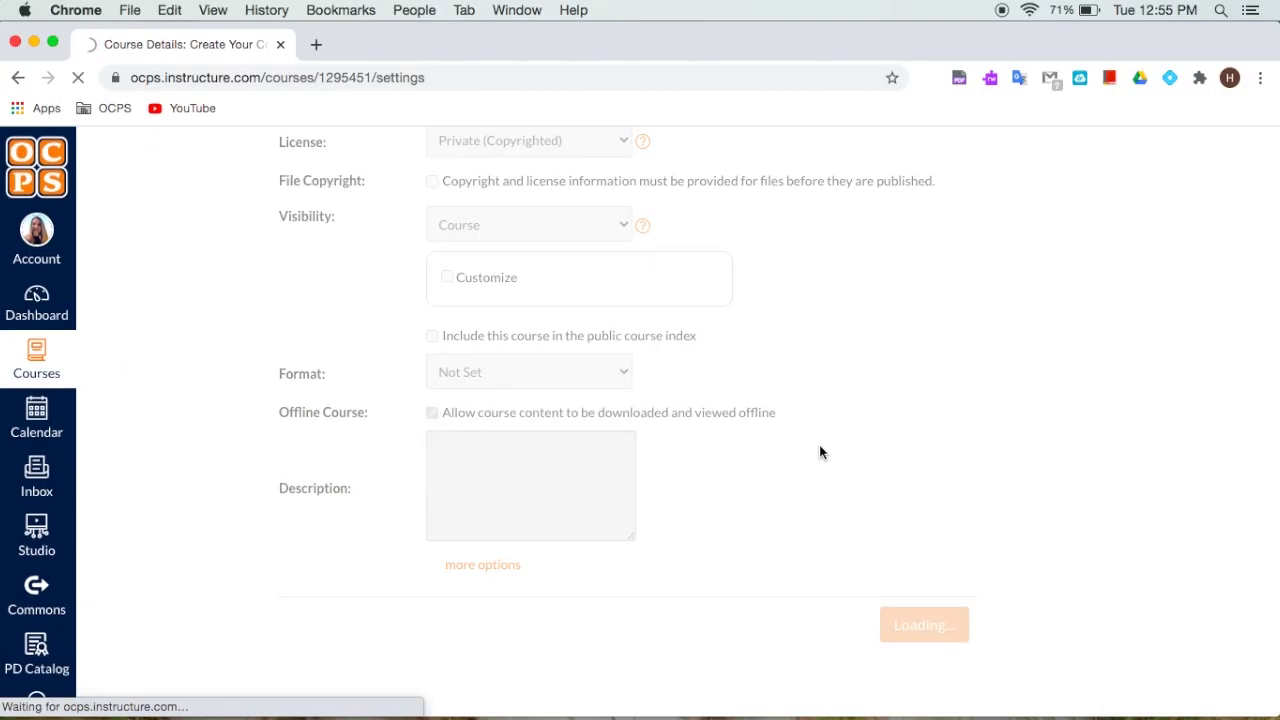
pyautogui.click(119, 248)
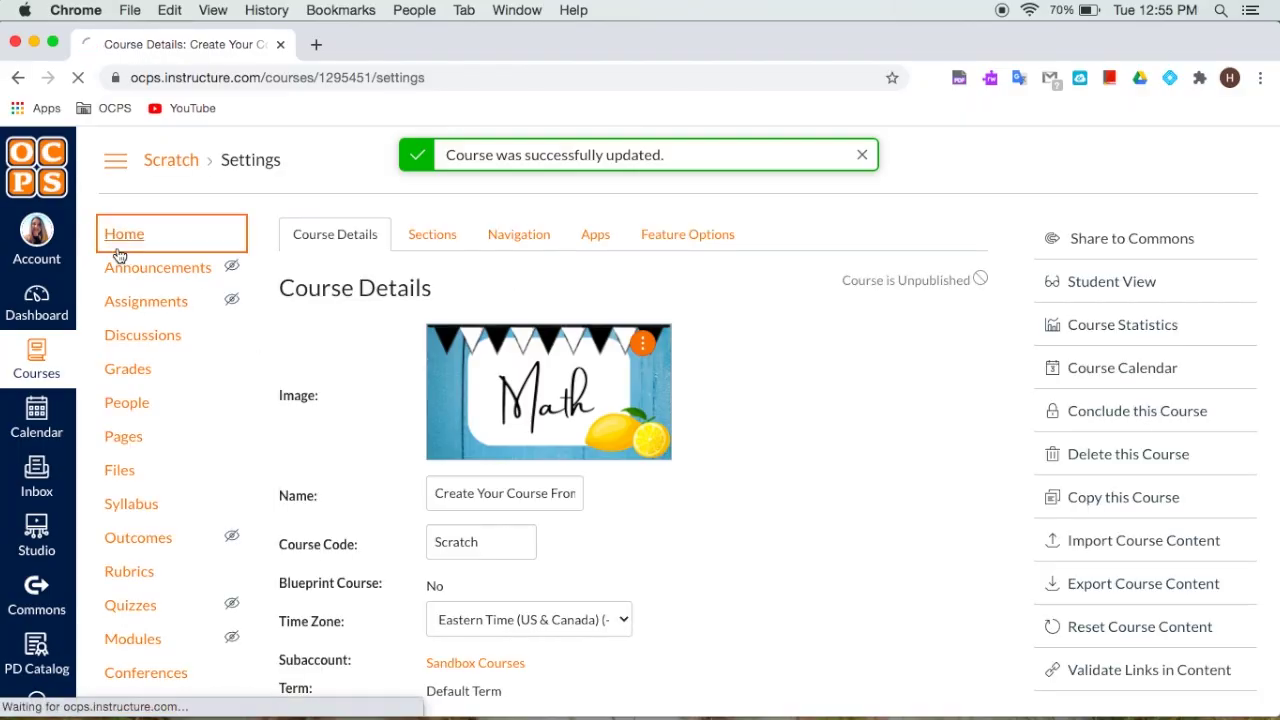
pyautogui.scroll(-3, 984, 505)
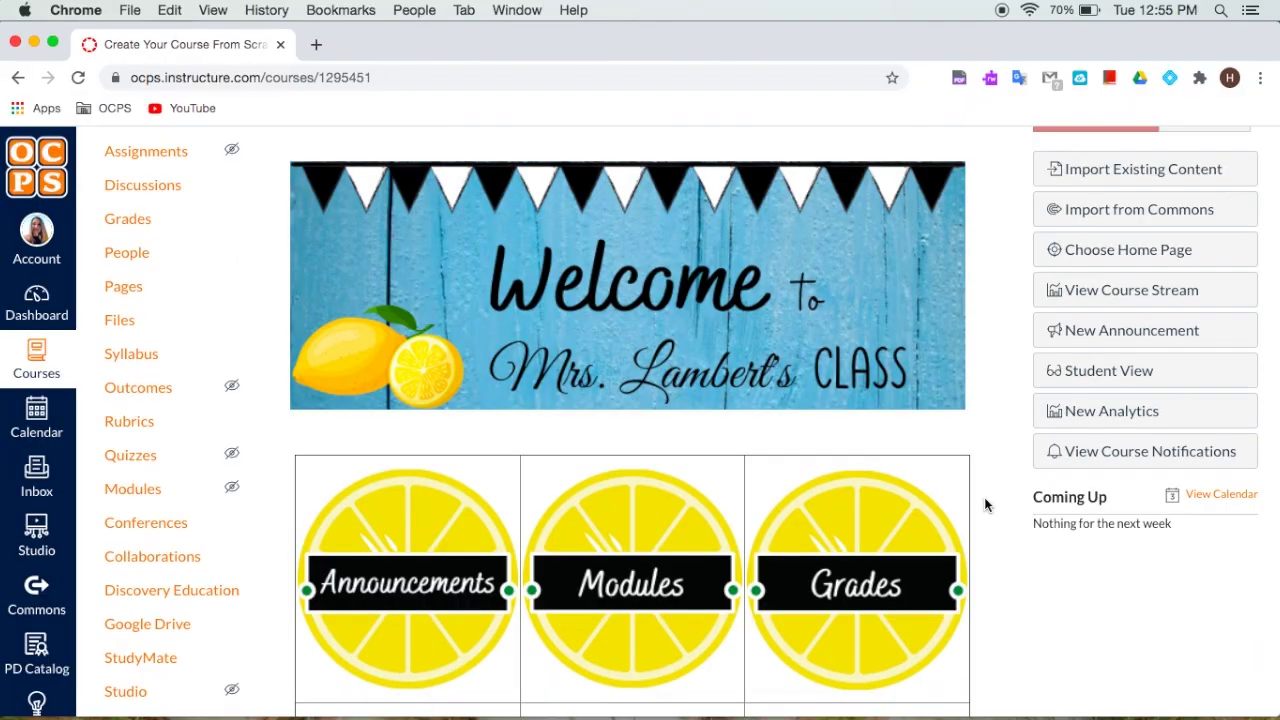